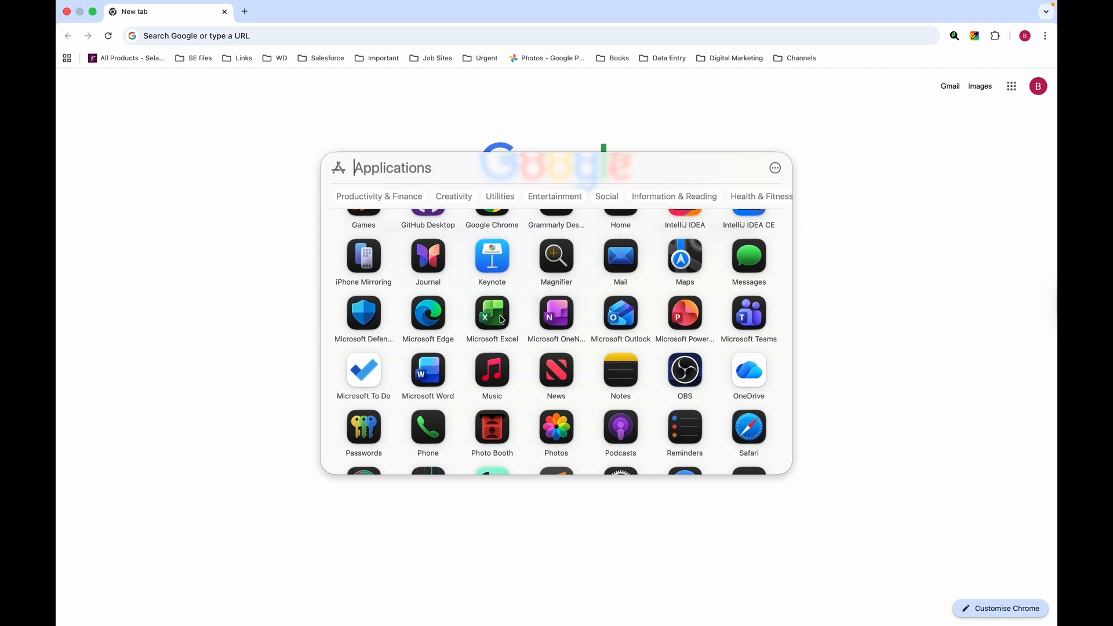
Launch Microsoft Excel from Launchpad and return to the Chrome desktop space.
click(489, 314)
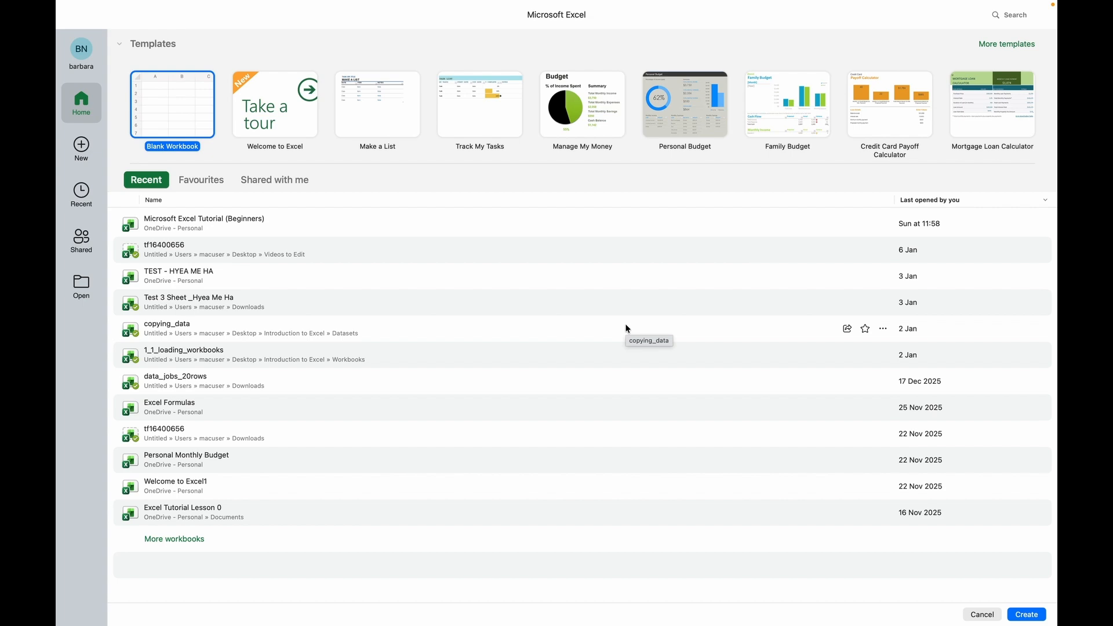
key(ctrl+Right)
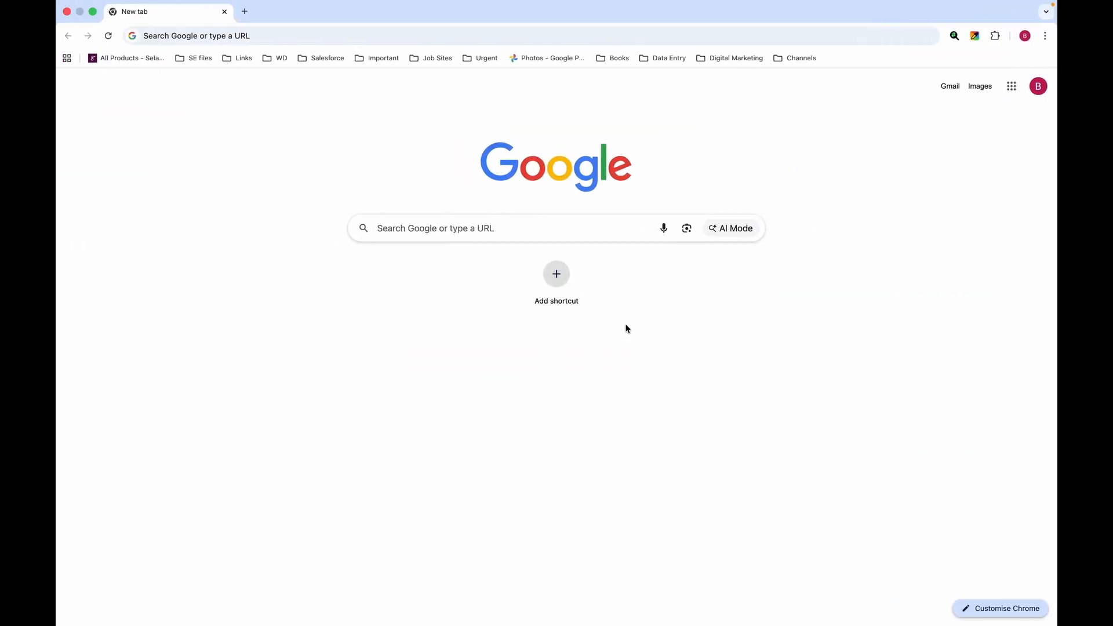
Search Google for 'microsoft excel' and open the 'Edit spreadsheets online for free' result.
click(260, 36)
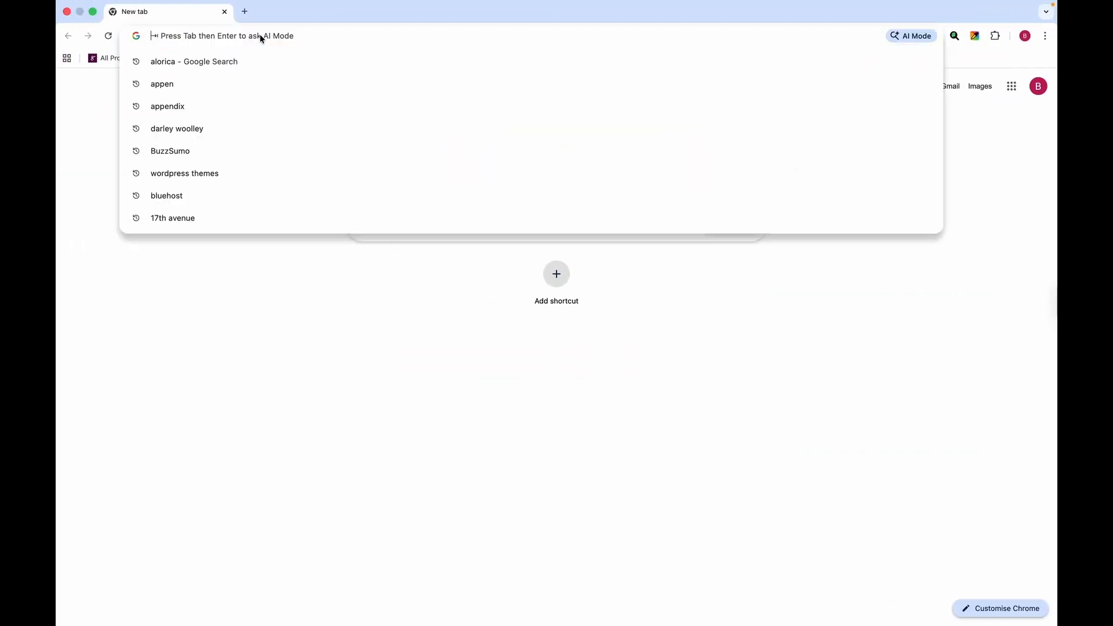
text(micr)
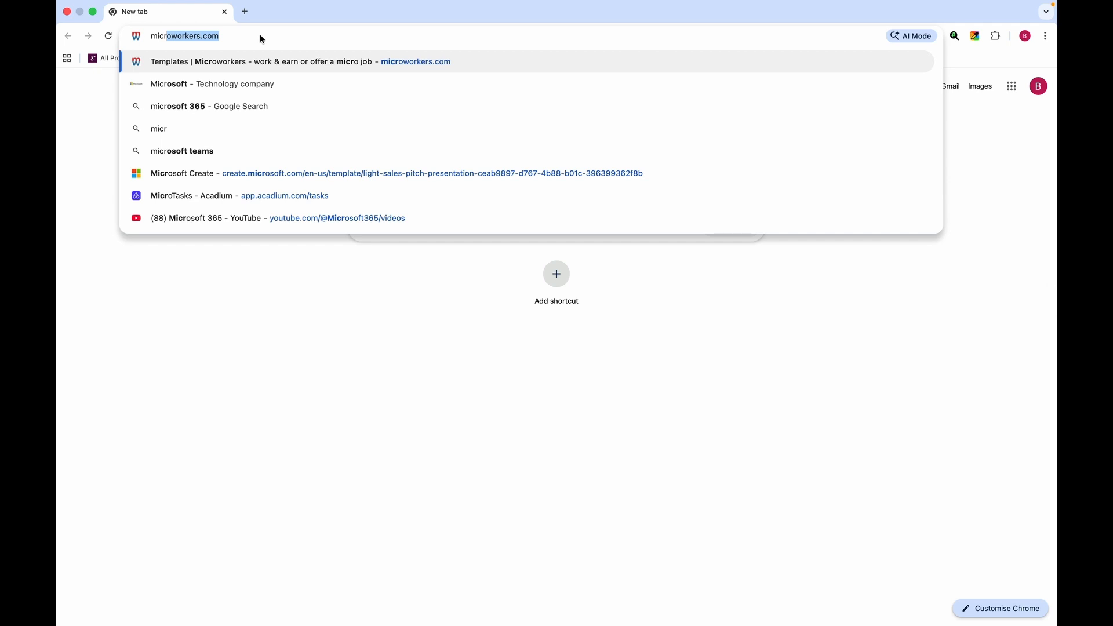
text(osoft excel)
key(Return)
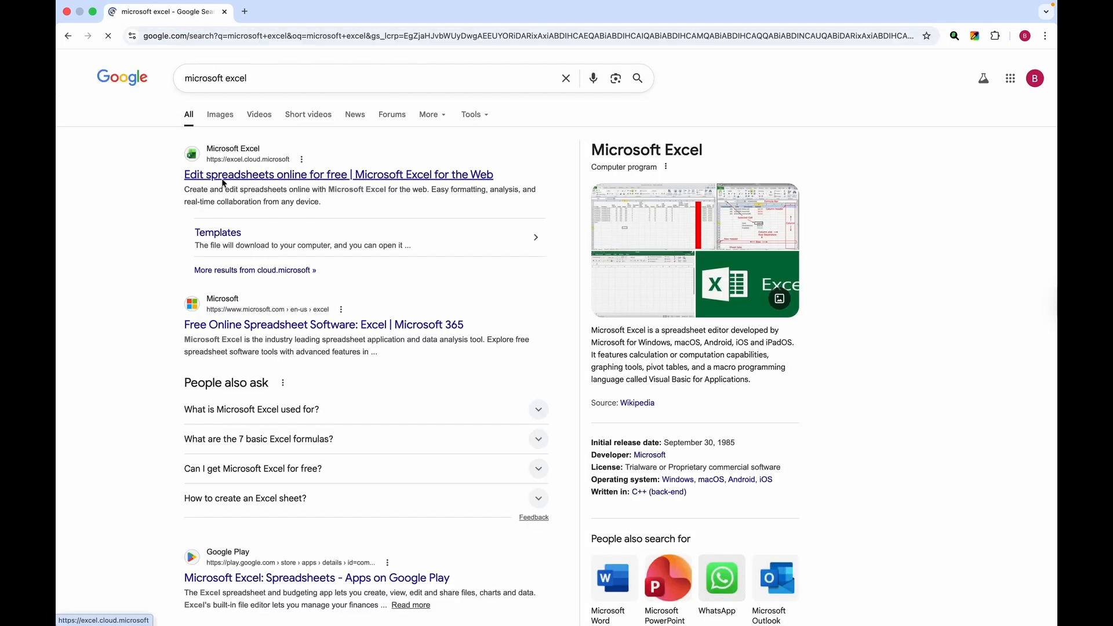
click(223, 176)
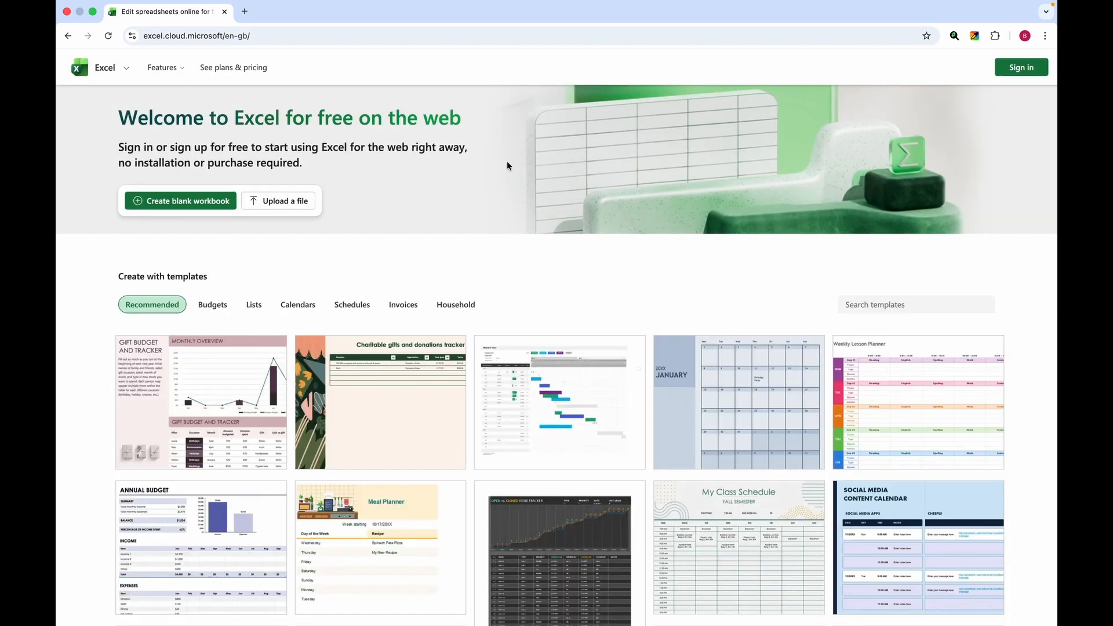
click(1014, 72)
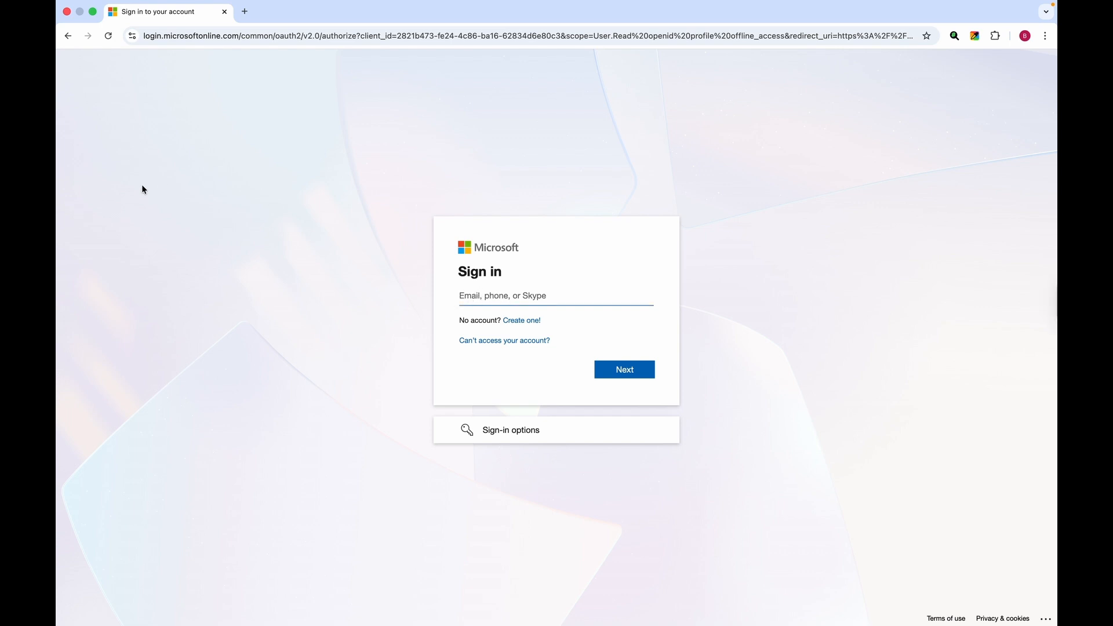
click(67, 36)
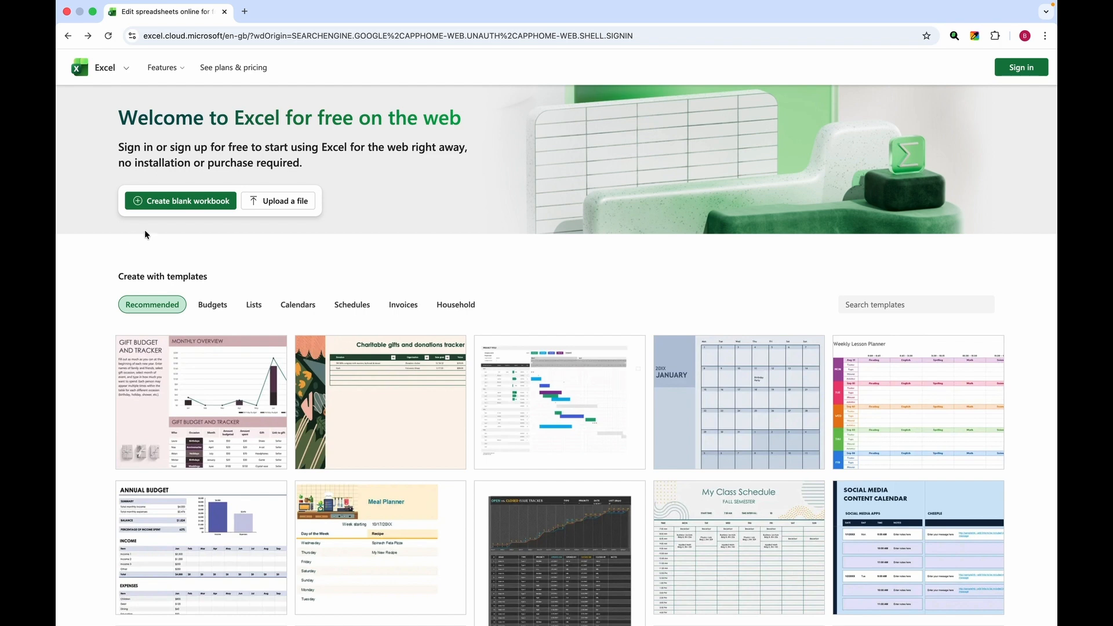
click(165, 202)
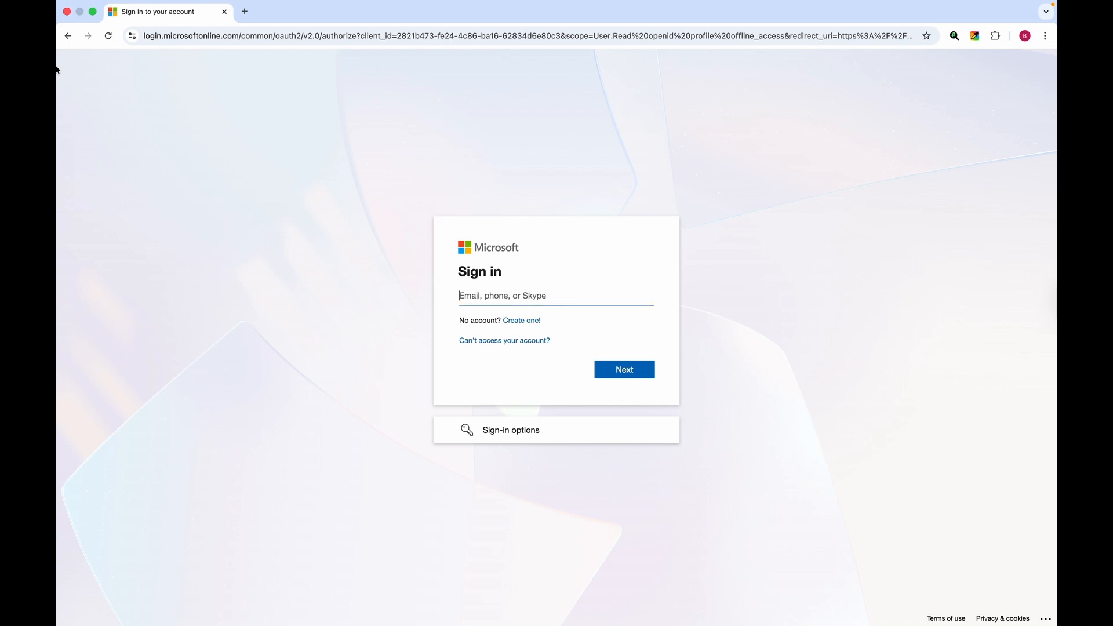
click(68, 36)
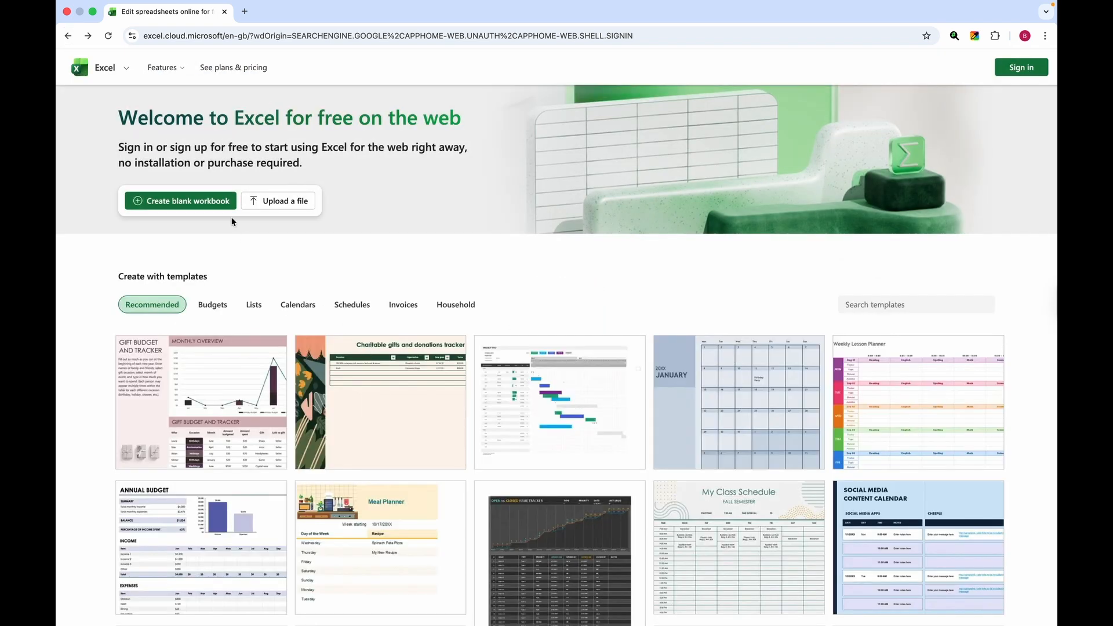
mouse_move(396, 430)
scroll(396, 429, down, 2)
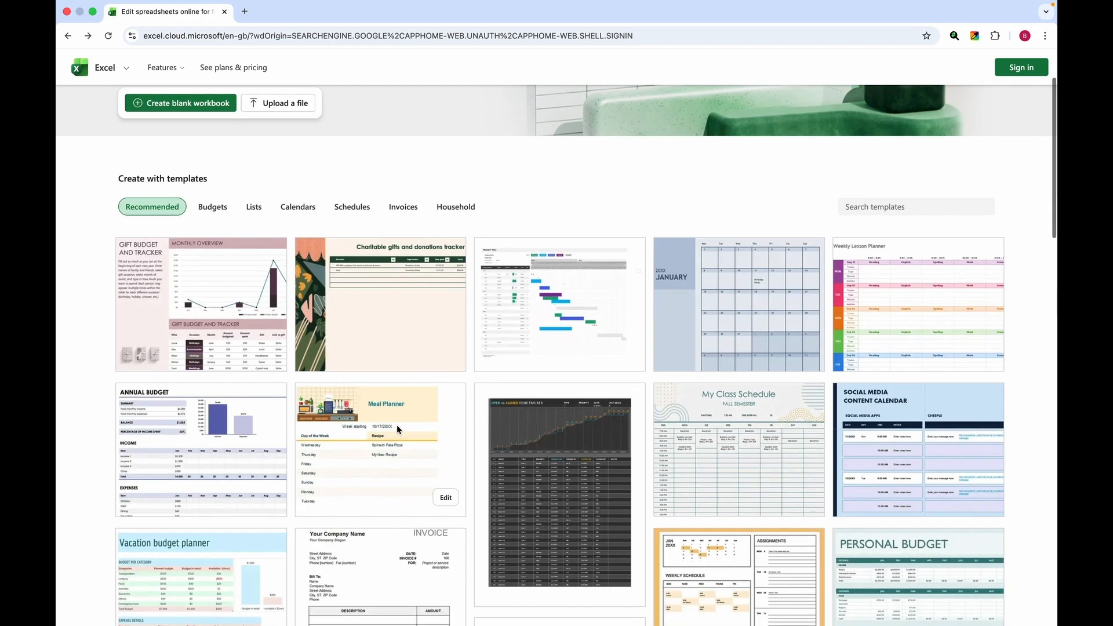
scroll(252, 423, down, 12)
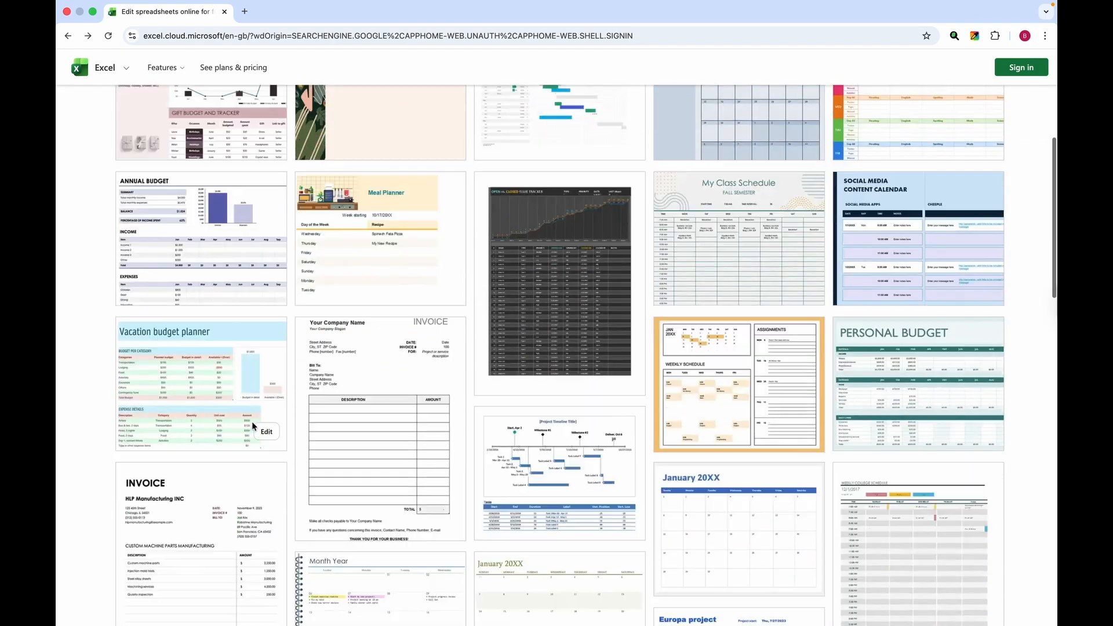
scroll(251, 422, down, 8)
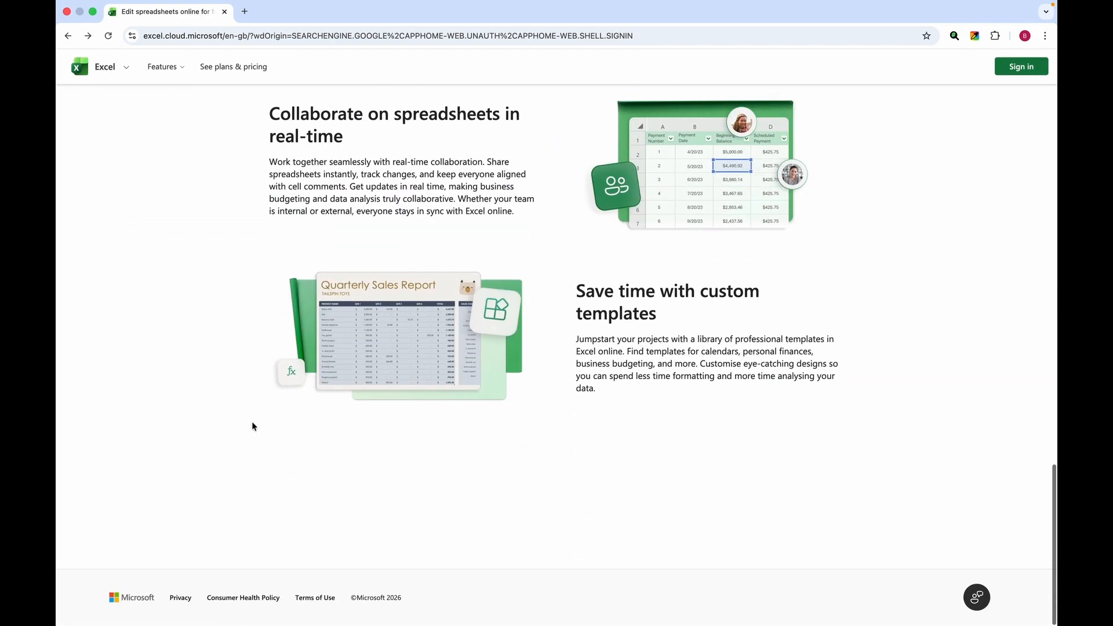
scroll(251, 422, up, 20)
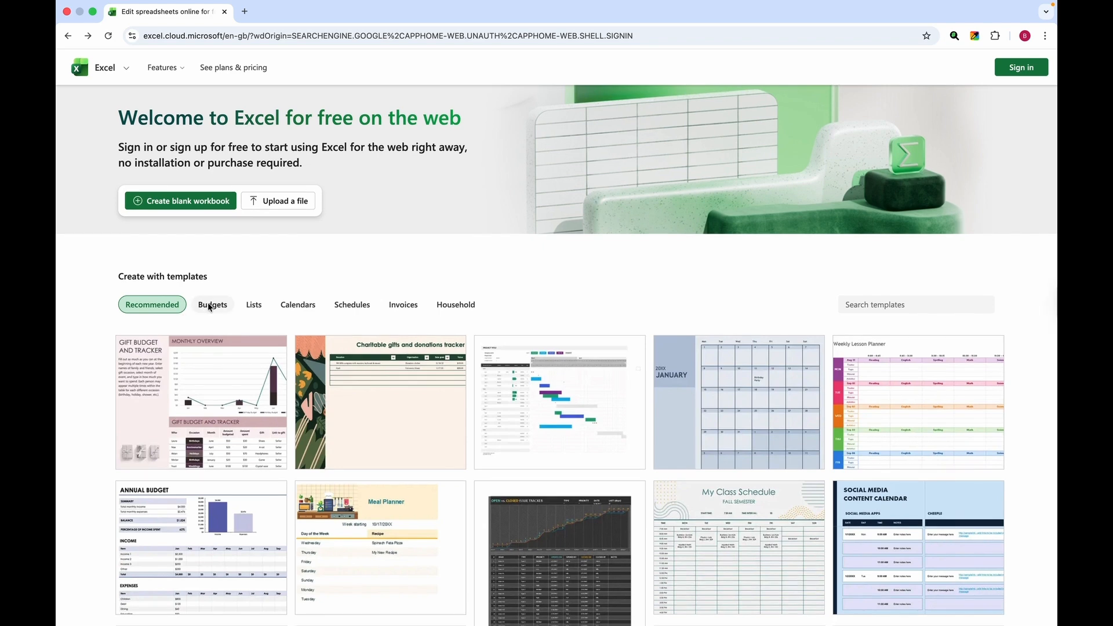
Browse the Budgets, Lists, Calendars and Schedules template categories, leaving the template search unused.
click(213, 303)
click(250, 309)
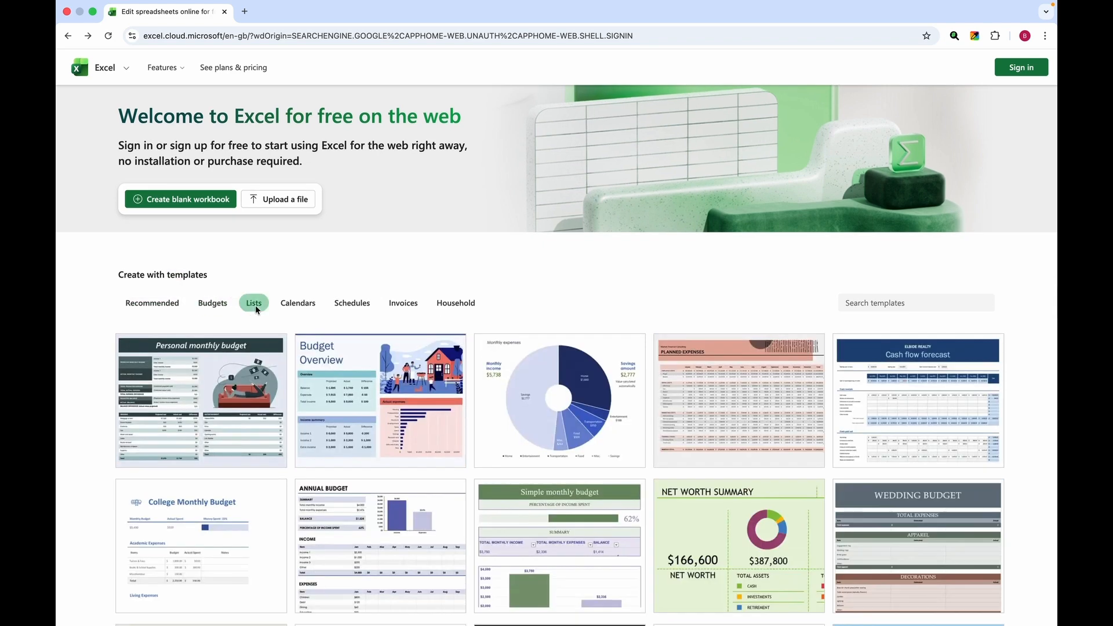
click(301, 305)
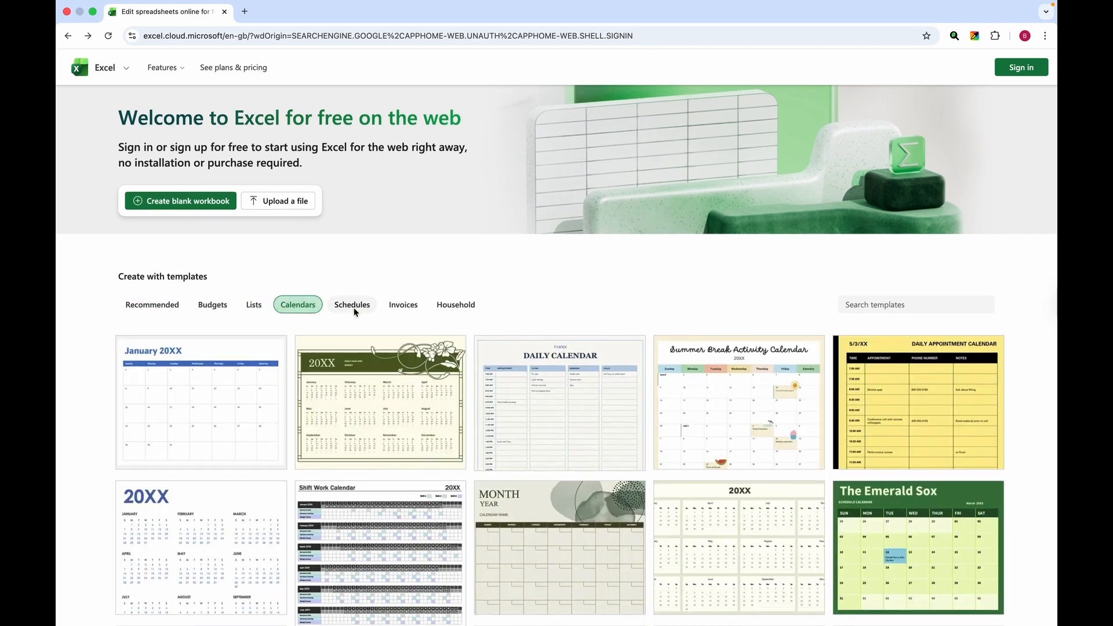
click(354, 309)
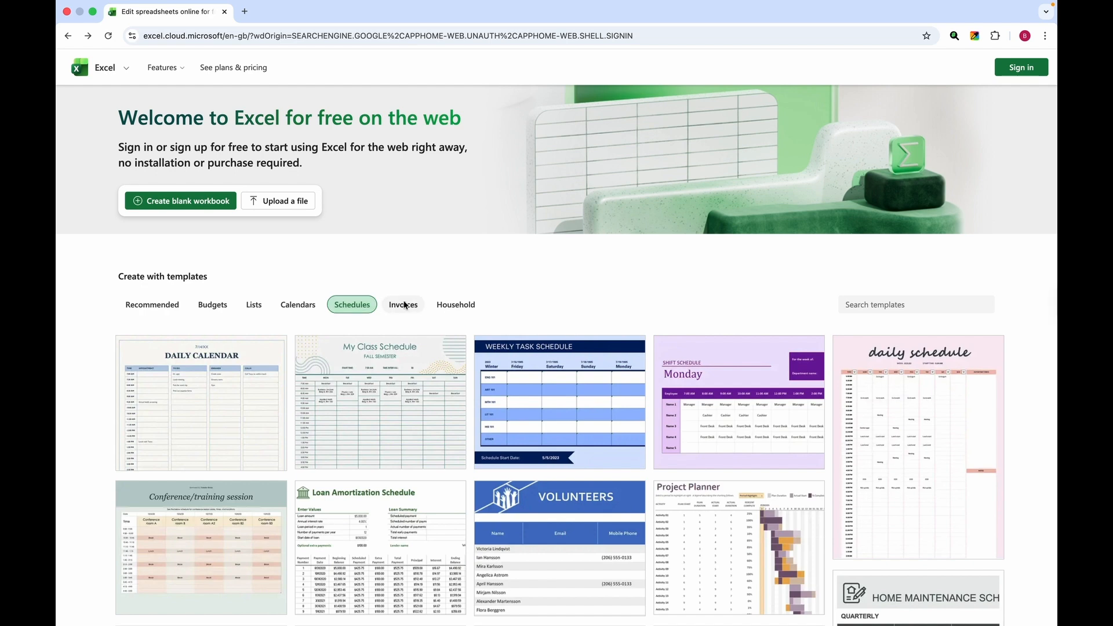
click(854, 301)
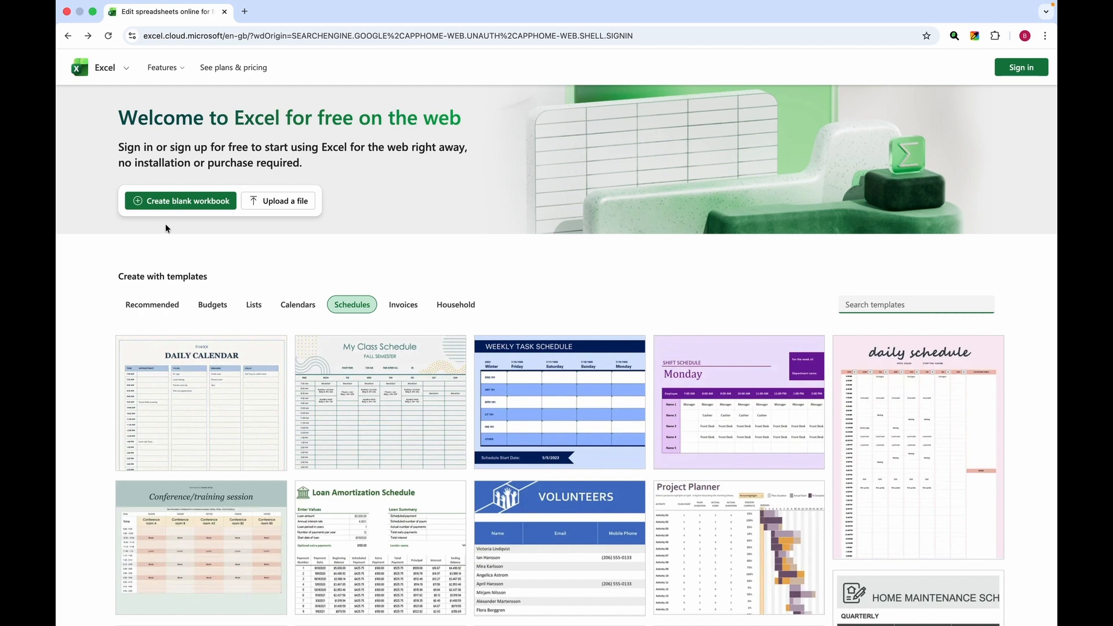
click(371, 246)
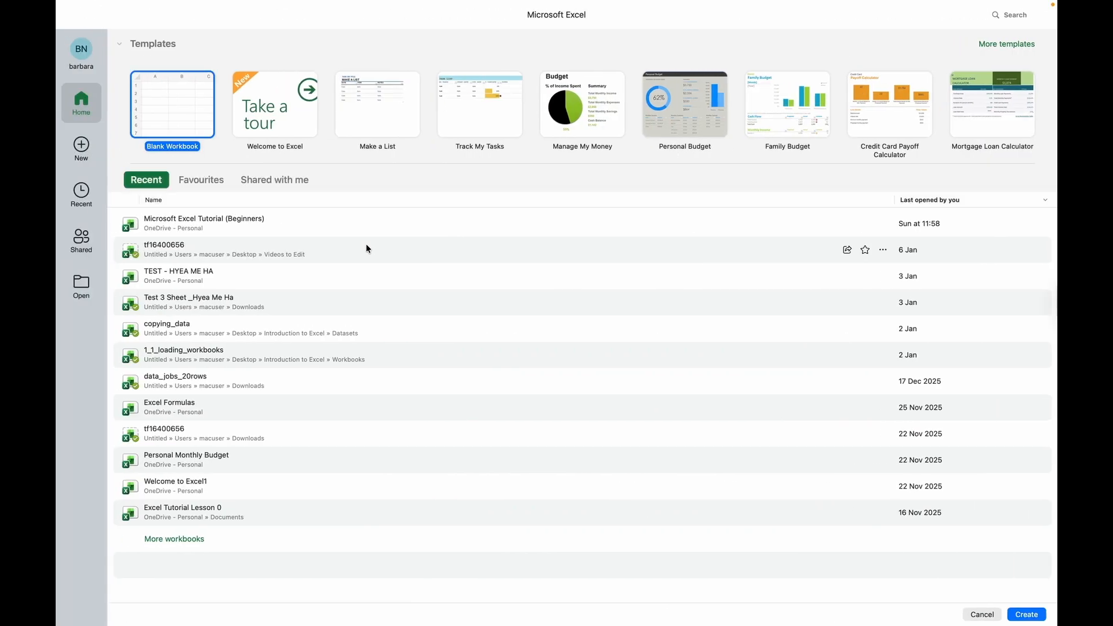
Create a new Blank Workbook from the Excel start gallery.
double_click(174, 109)
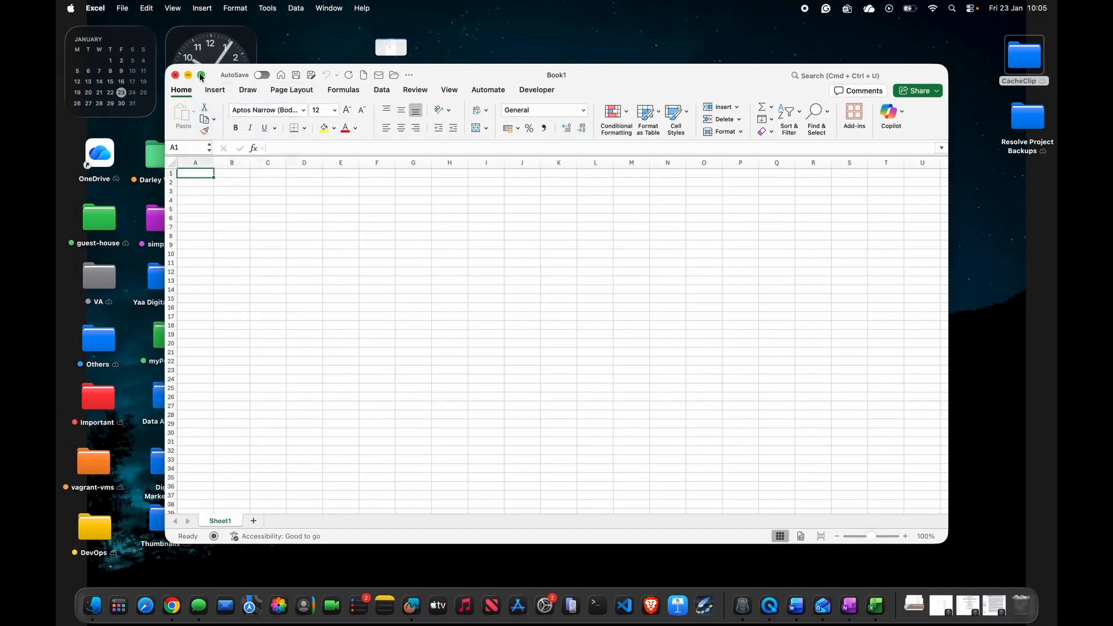
Switch the Book1 window to full screen.
click(201, 77)
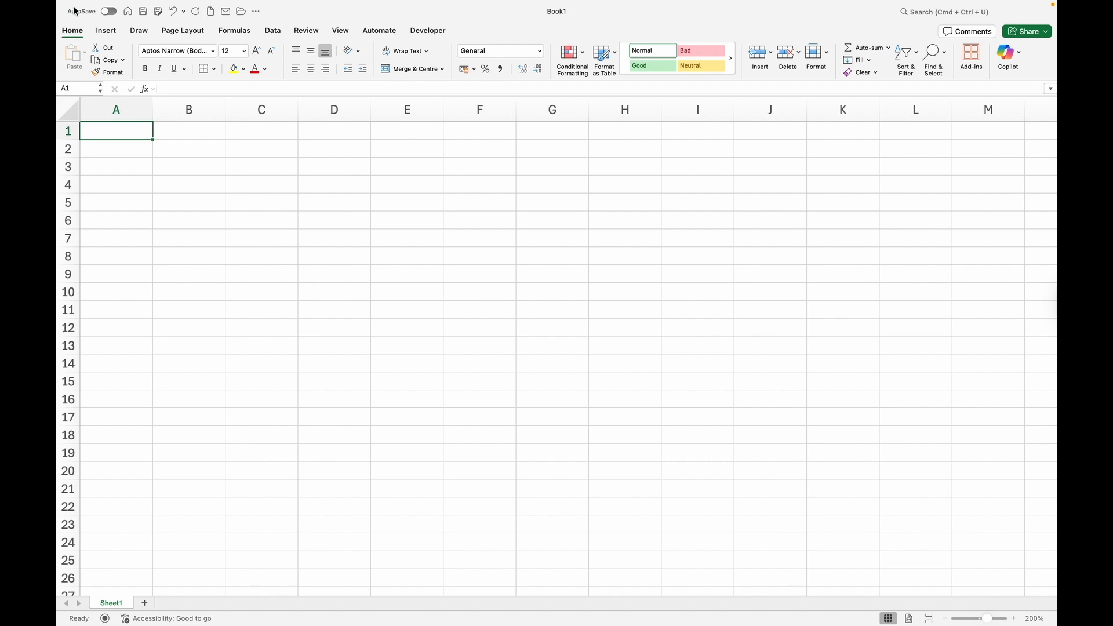
mouse_move(180, 4)
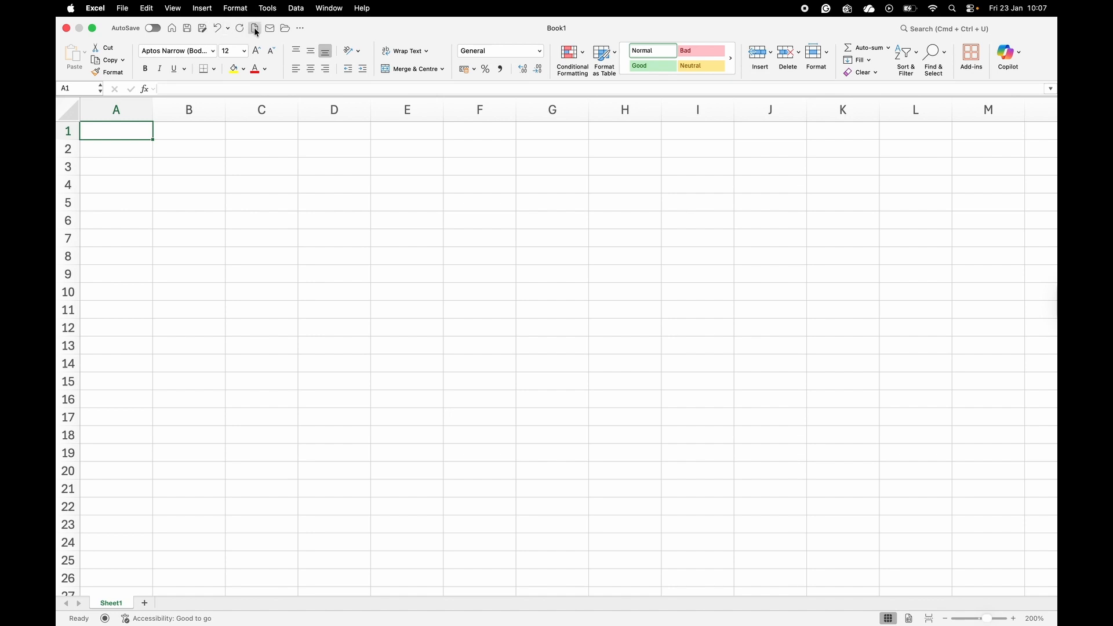
Add the Centre Text command to the Quick Access Toolbar, save, and close Preferences.
click(301, 29)
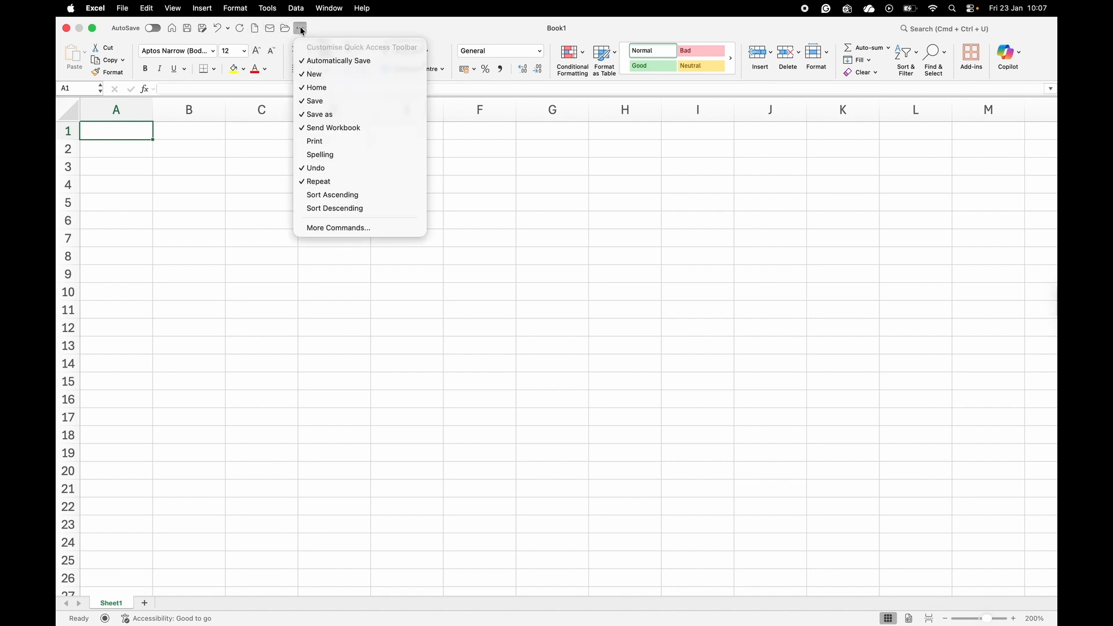
click(339, 226)
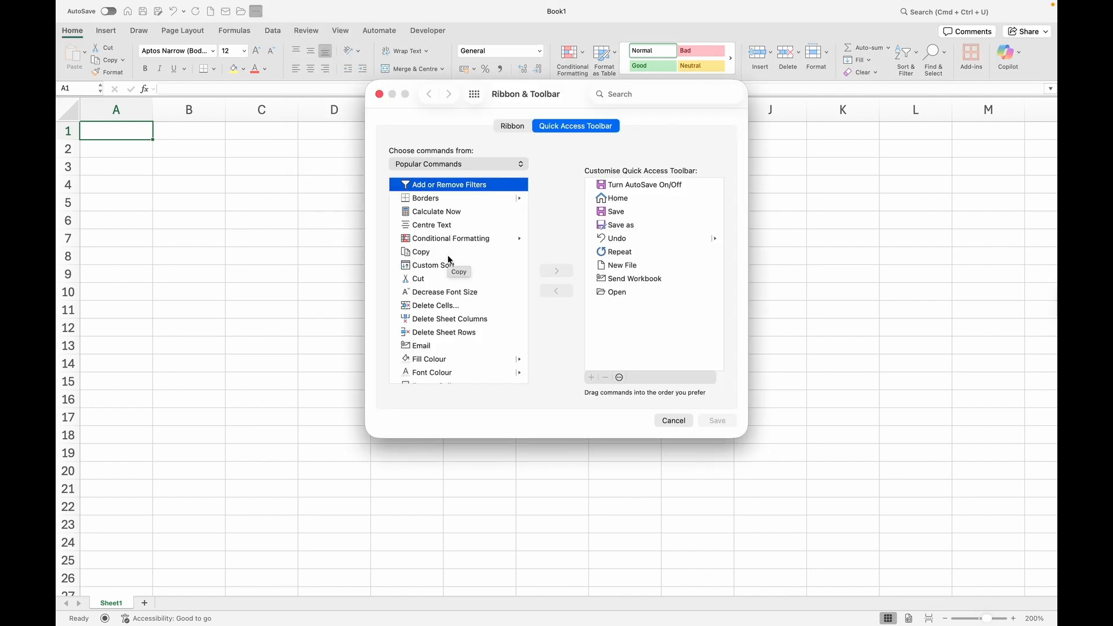
scroll(450, 255, down, 3)
scroll(449, 259, down, 1)
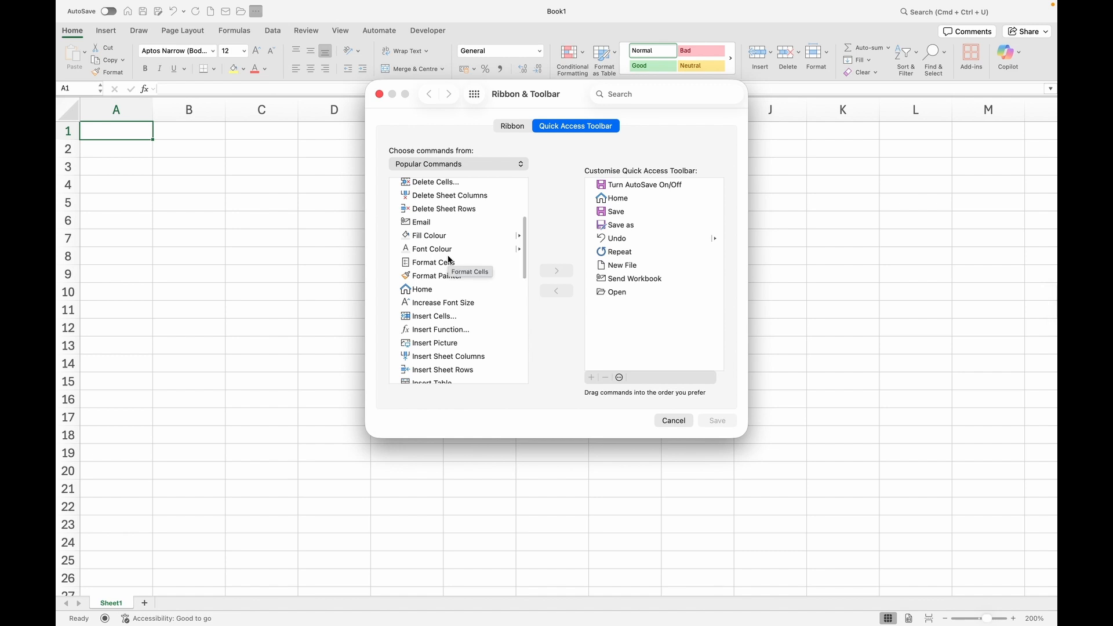
scroll(450, 259, up, 4)
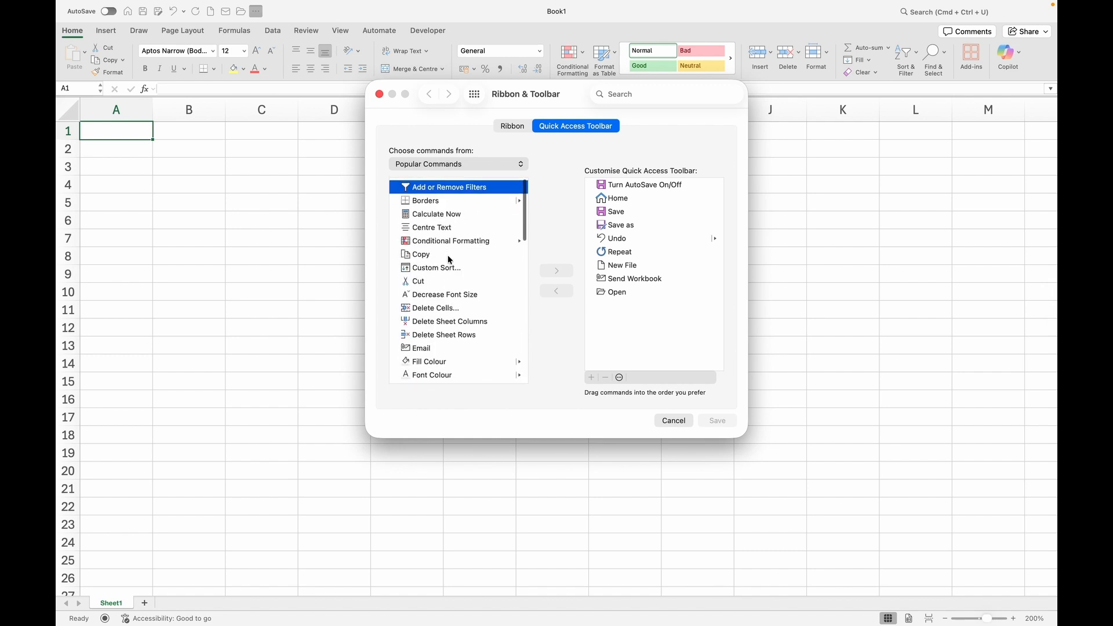
click(436, 227)
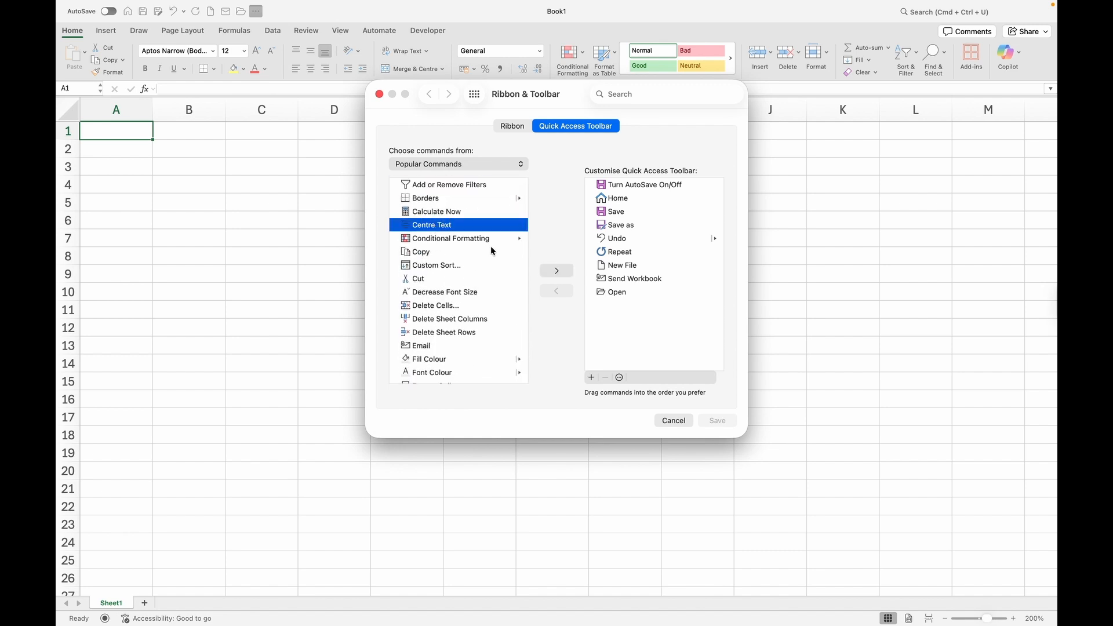
click(557, 271)
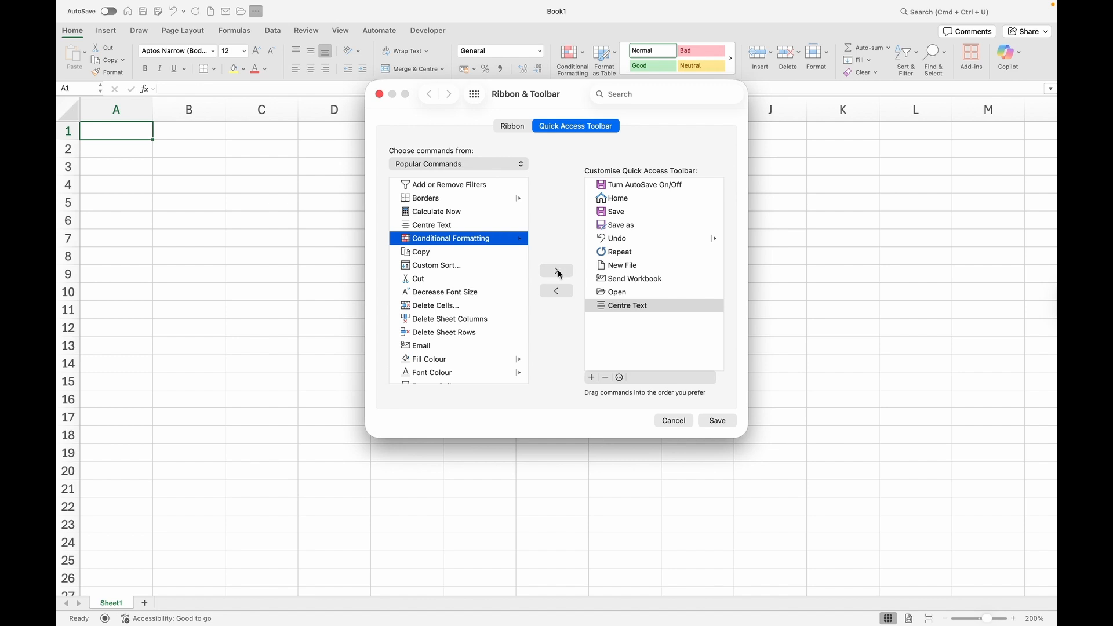
click(719, 422)
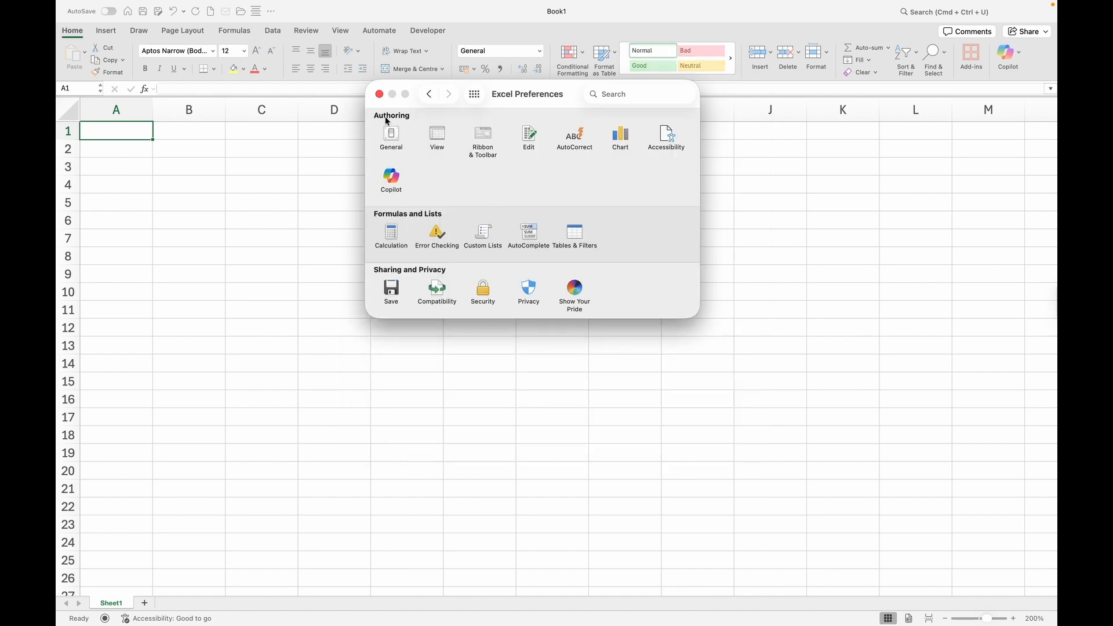
click(379, 94)
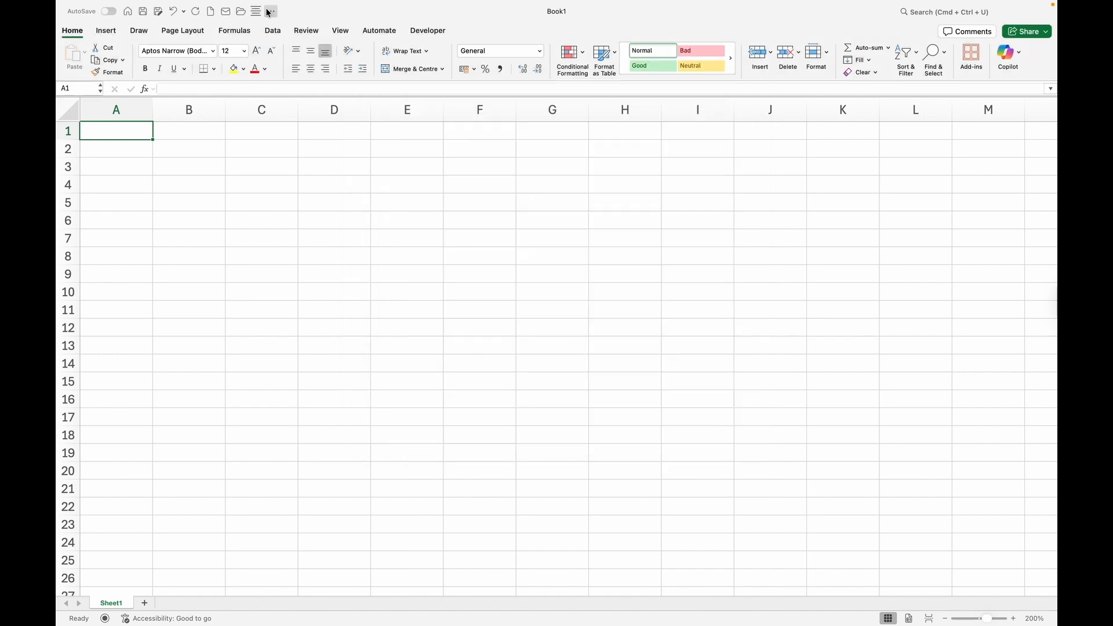
Delete Centre Text from the Quick Access Toolbar command list and save the change.
click(271, 11)
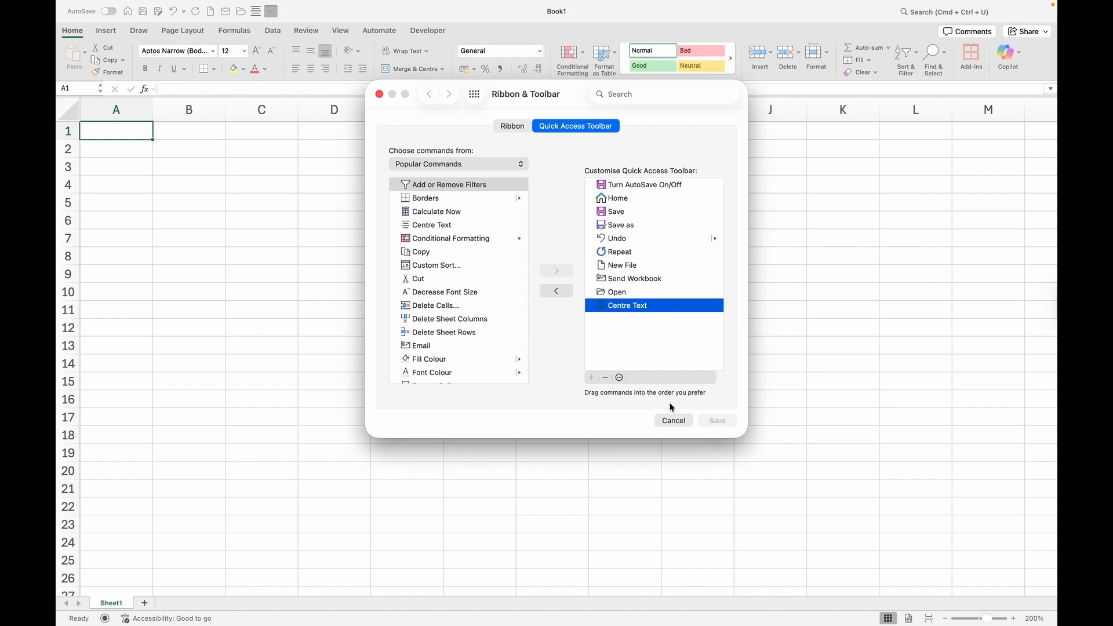
click(605, 377)
click(717, 420)
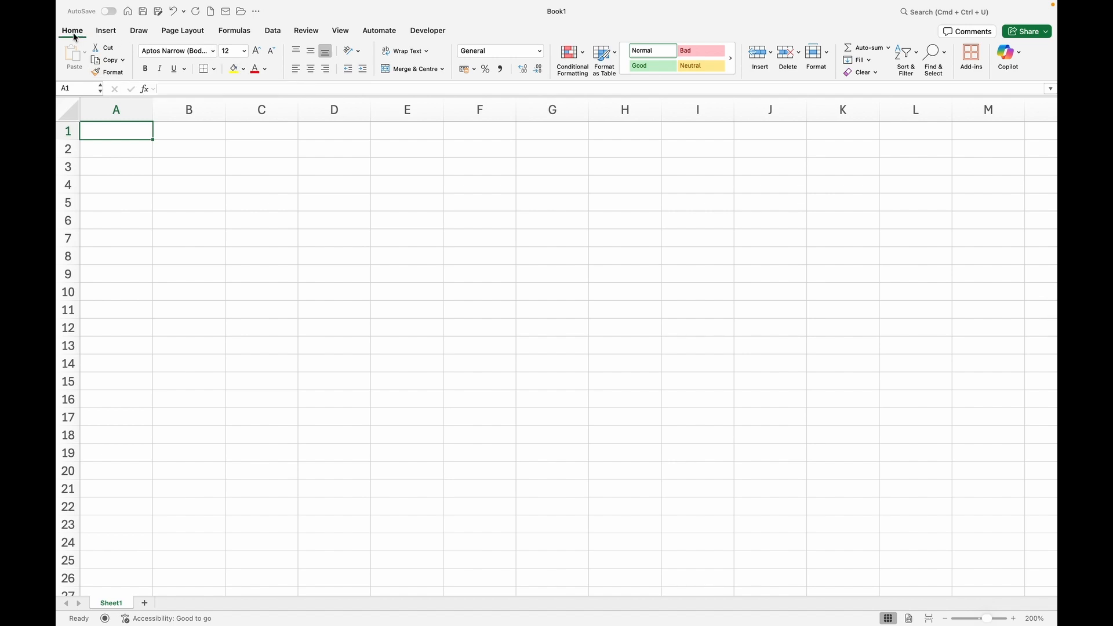
click(106, 32)
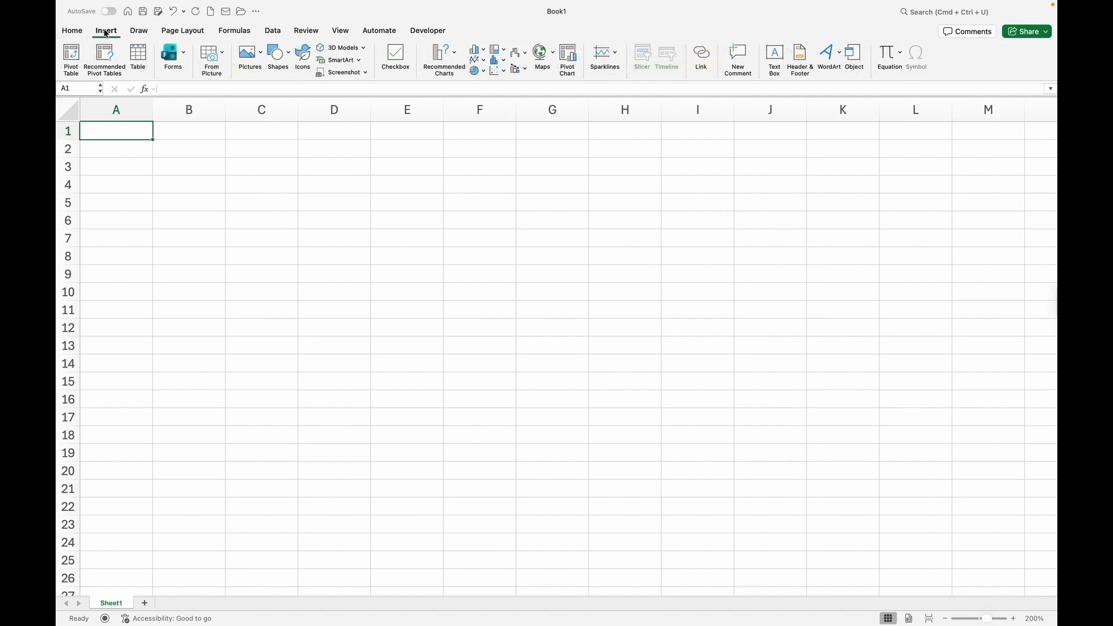
click(138, 32)
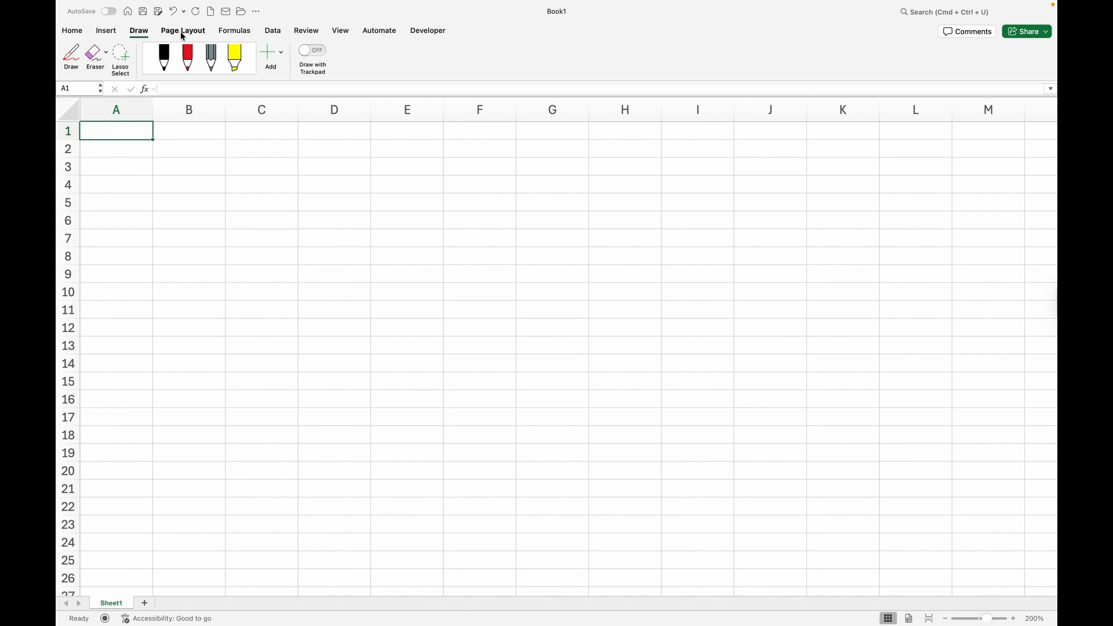
click(182, 32)
click(234, 30)
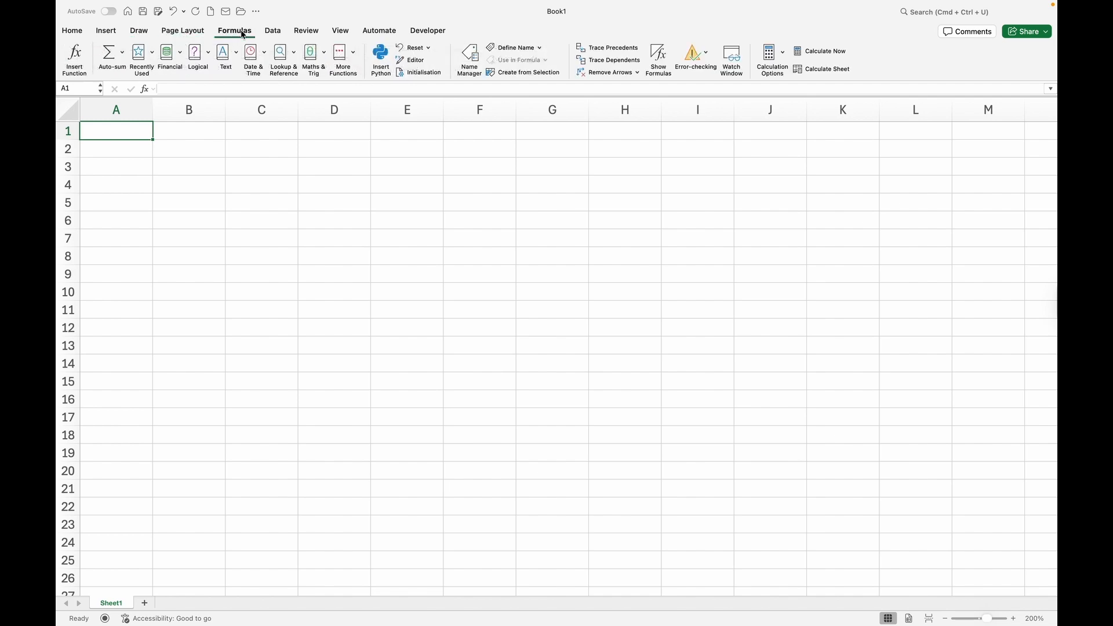
click(277, 31)
click(307, 32)
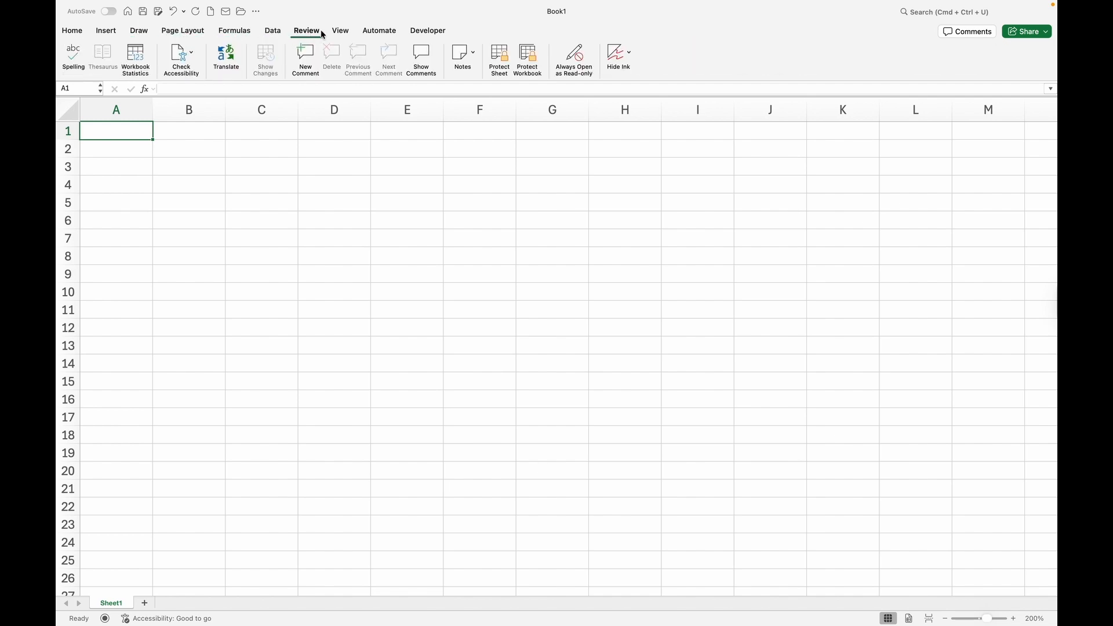
click(352, 32)
click(379, 31)
click(424, 34)
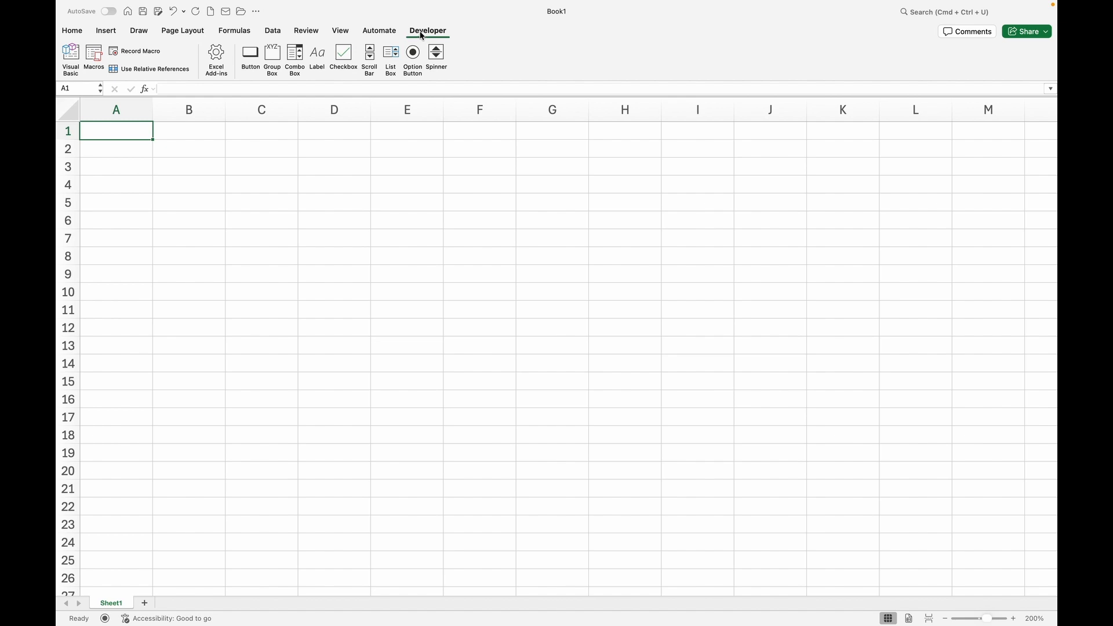
click(72, 31)
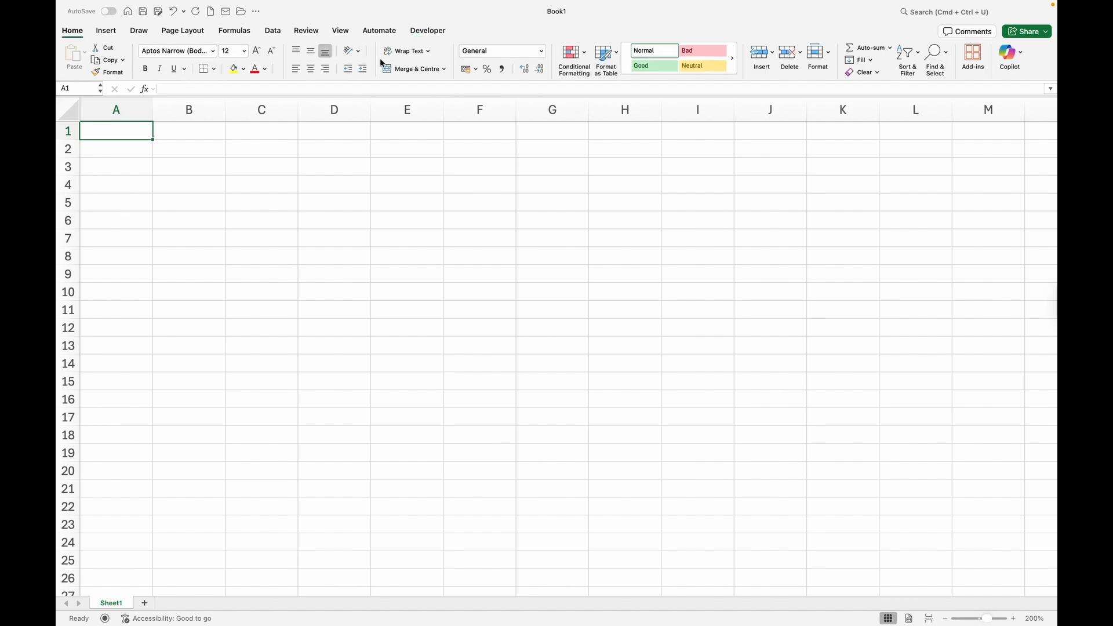
key(Down)
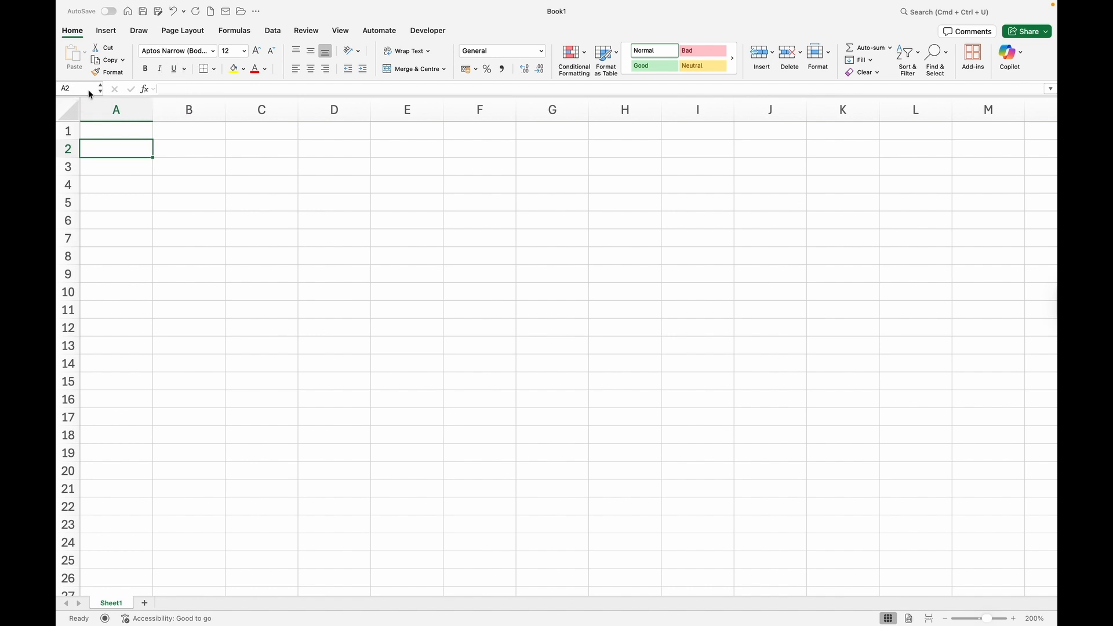
click(116, 182)
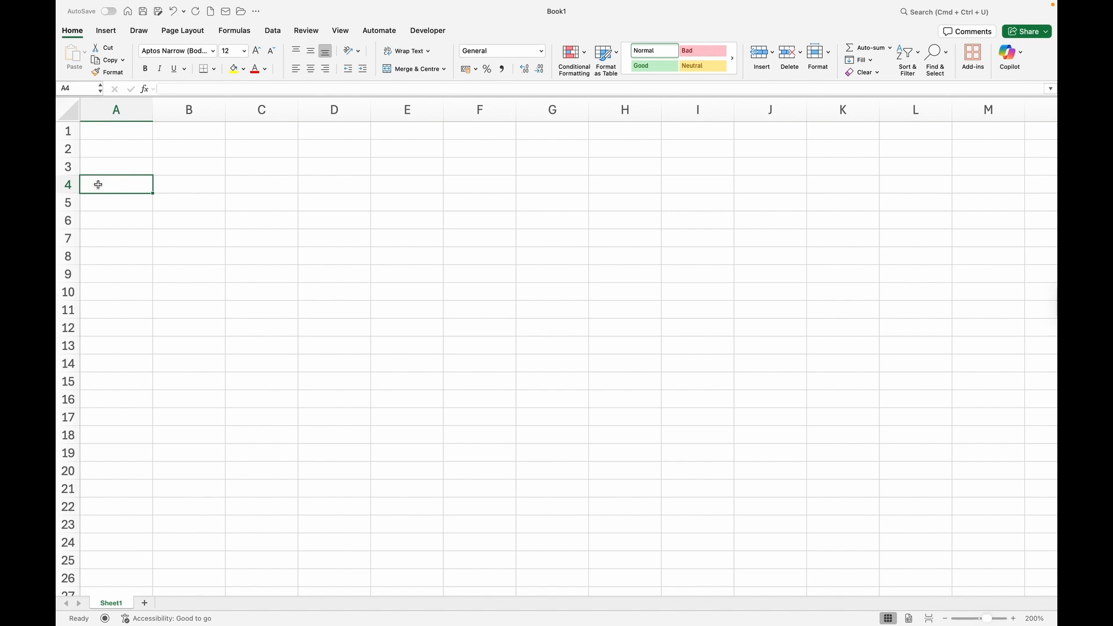
click(545, 272)
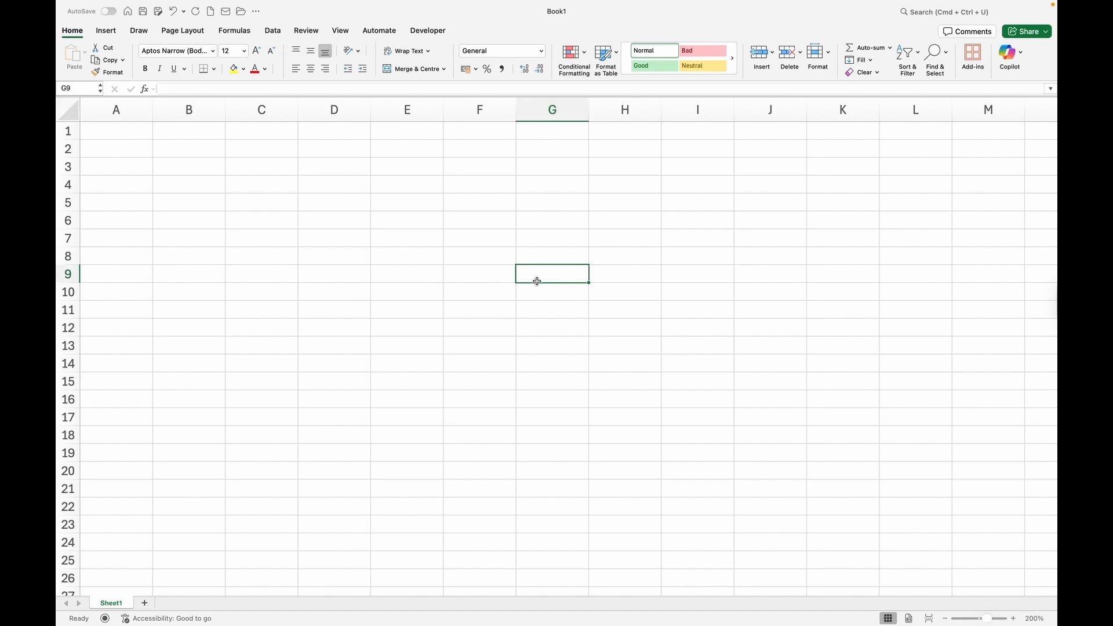
click(165, 87)
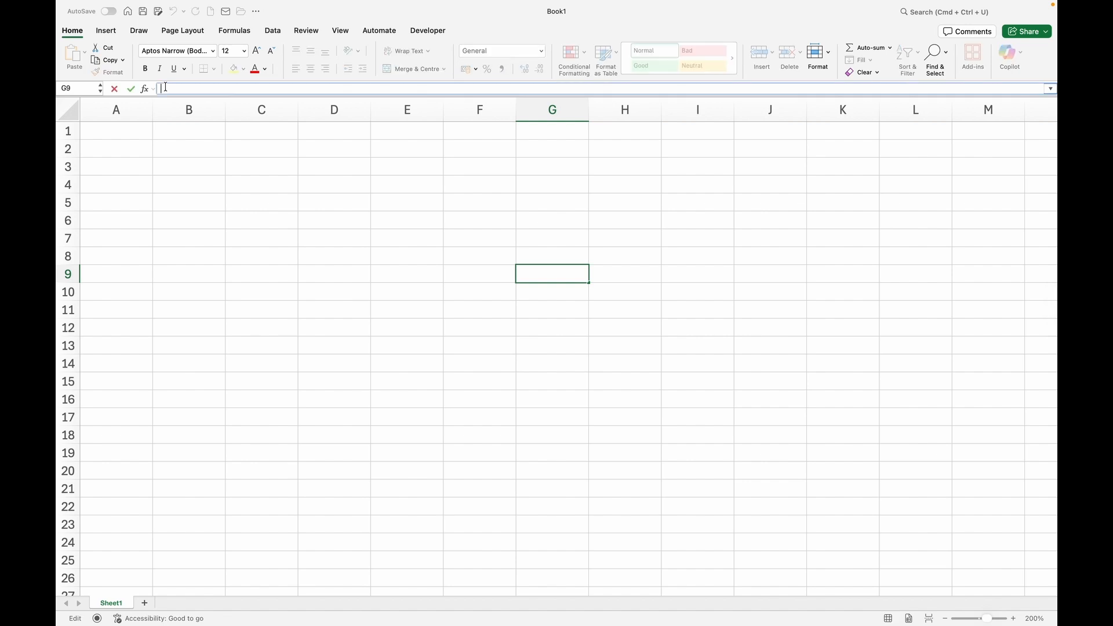
text(=)
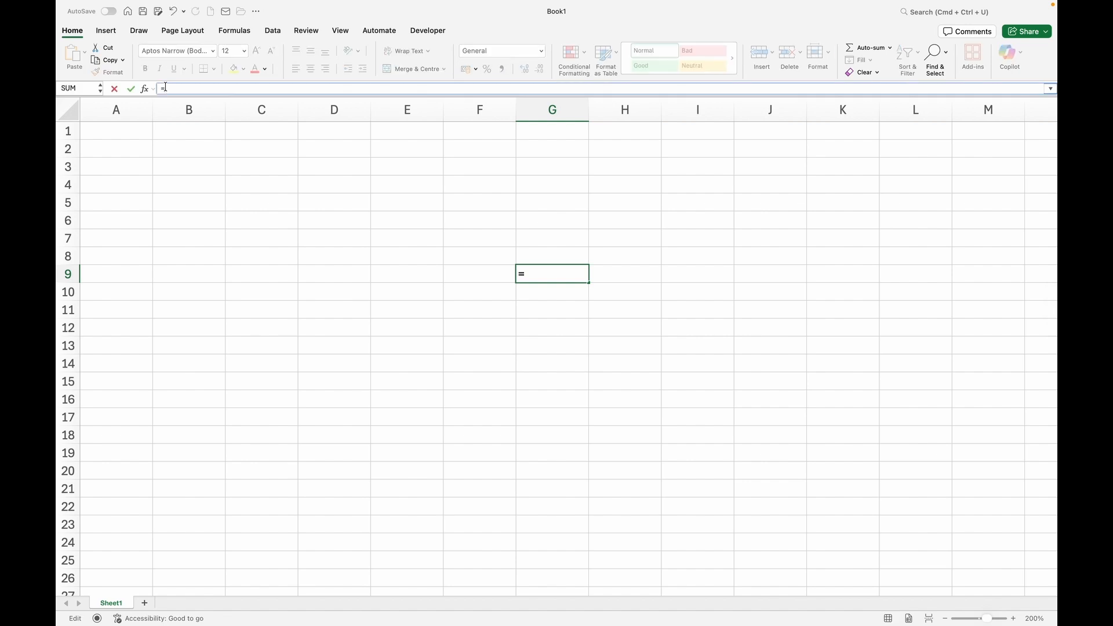
text(SUM)
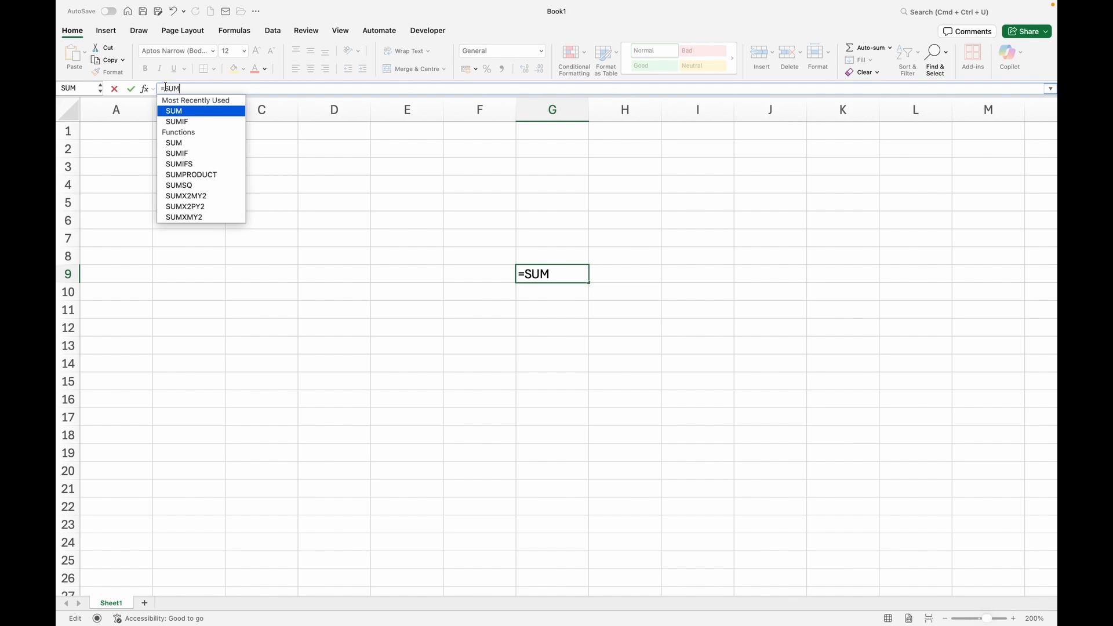
key(Caps_Lock)
double_click(189, 108)
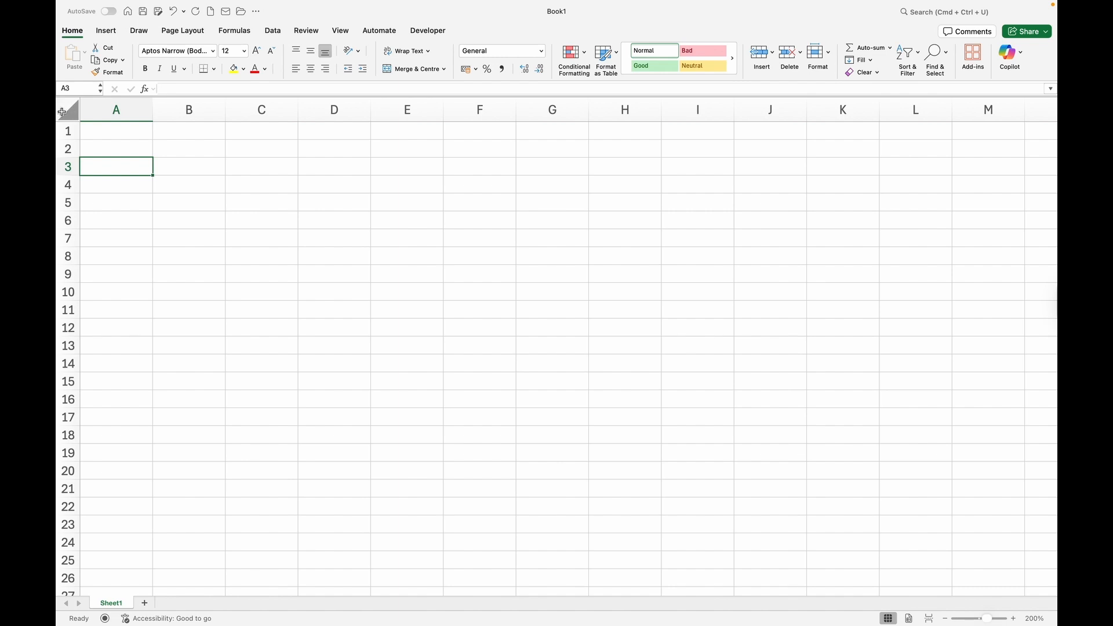
click(62, 112)
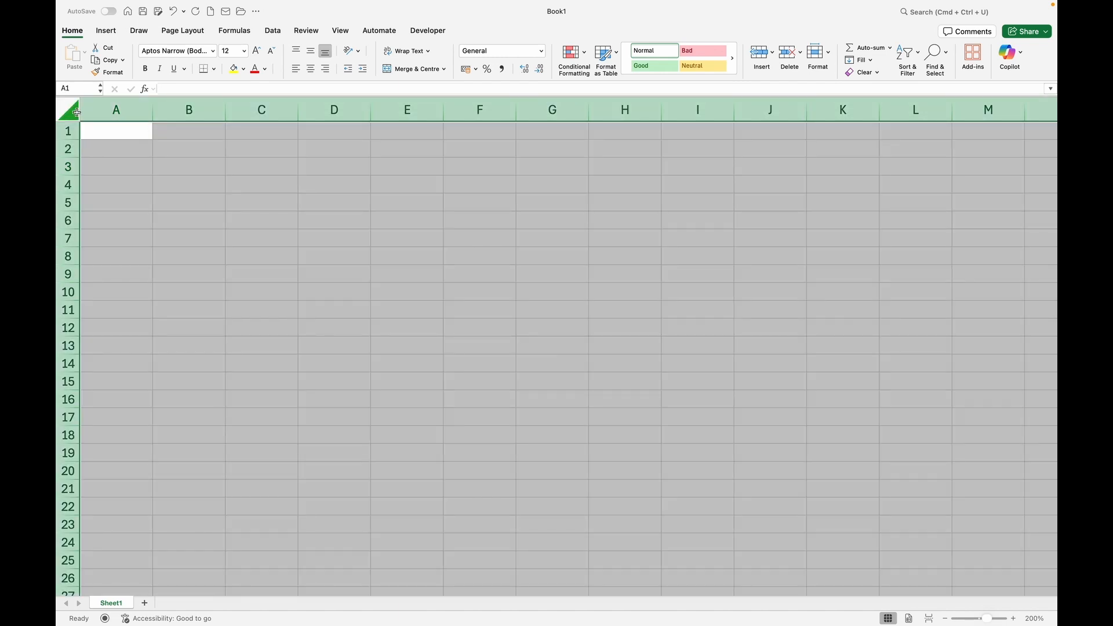
click(138, 153)
click(122, 107)
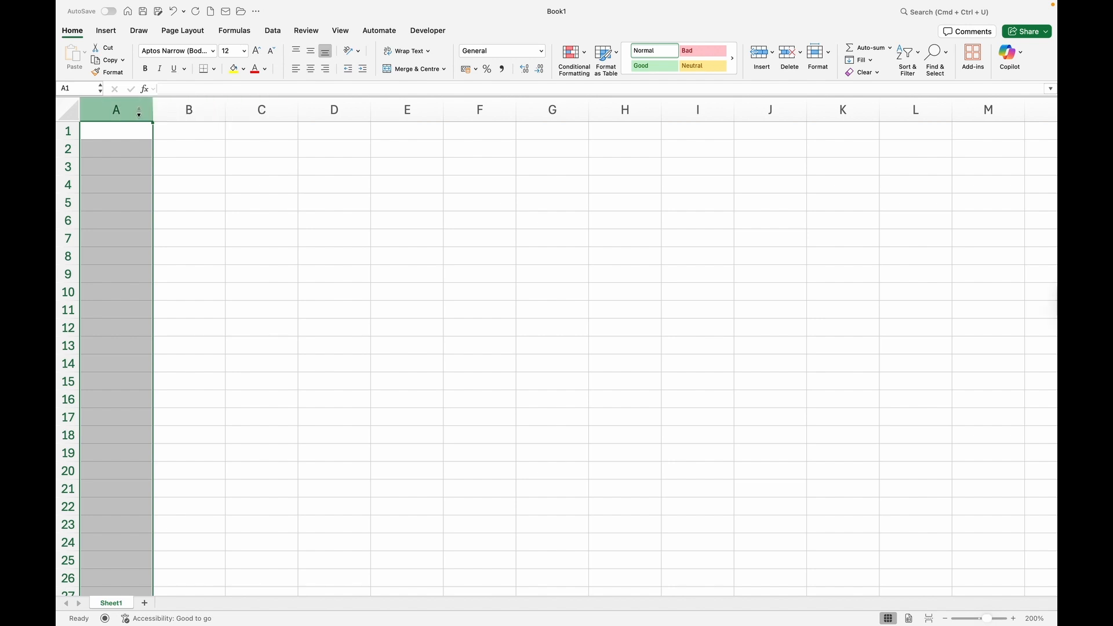
click(342, 114)
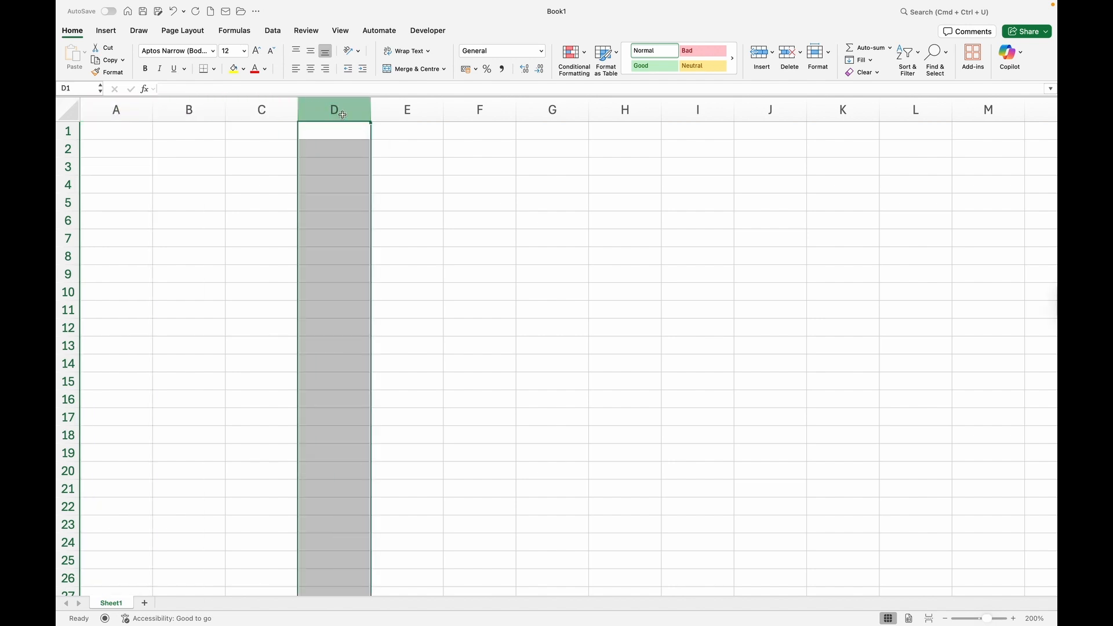
click(406, 106)
click(471, 109)
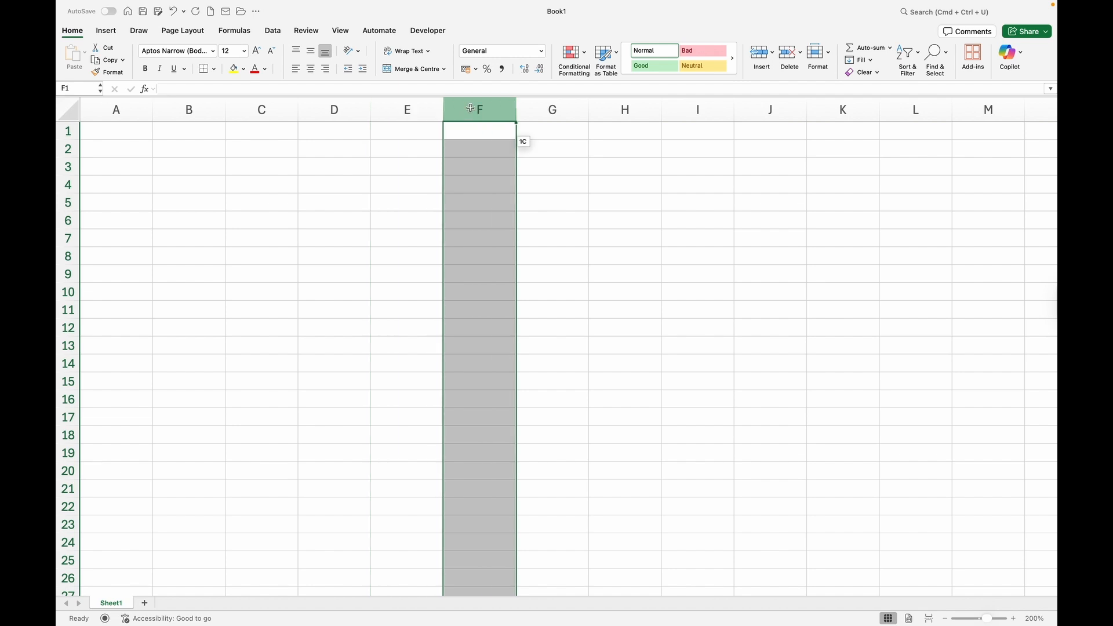
click(542, 109)
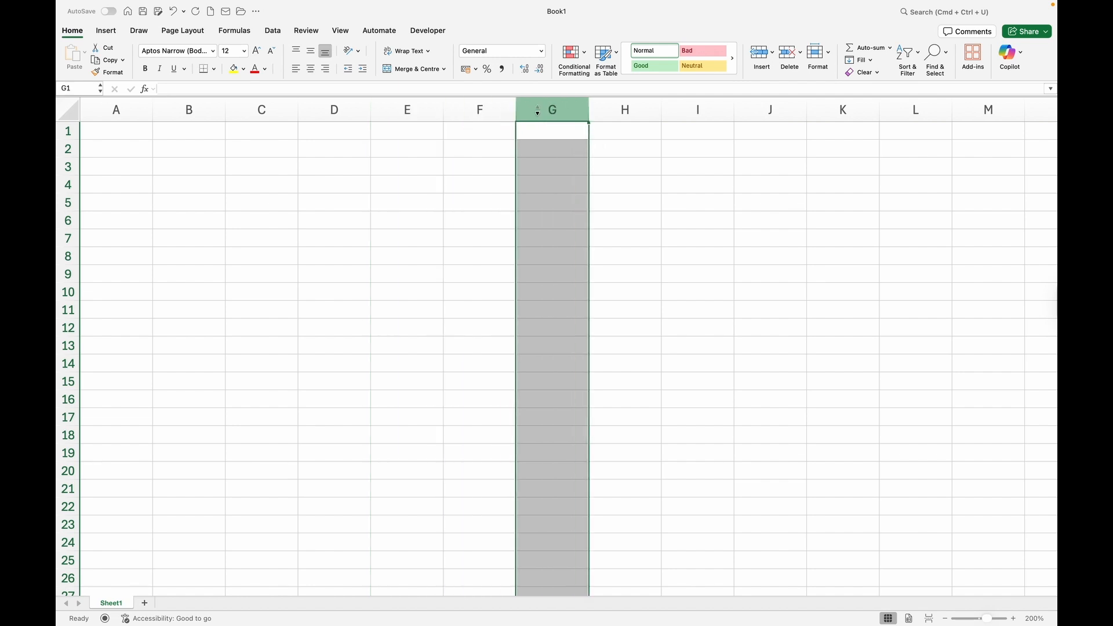
click(60, 166)
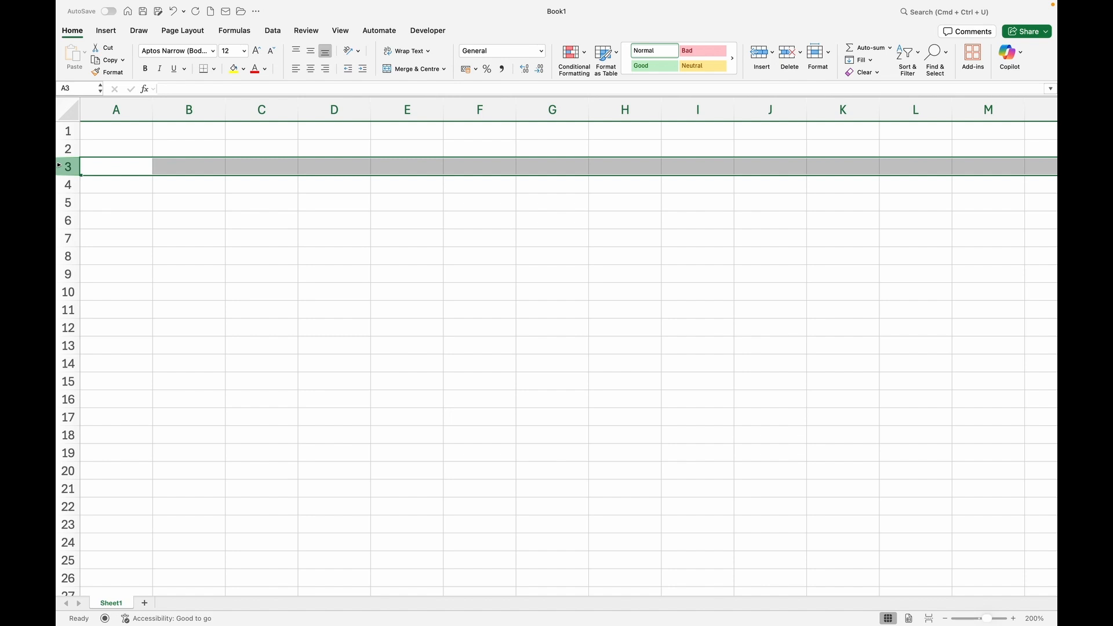
click(64, 203)
click(64, 238)
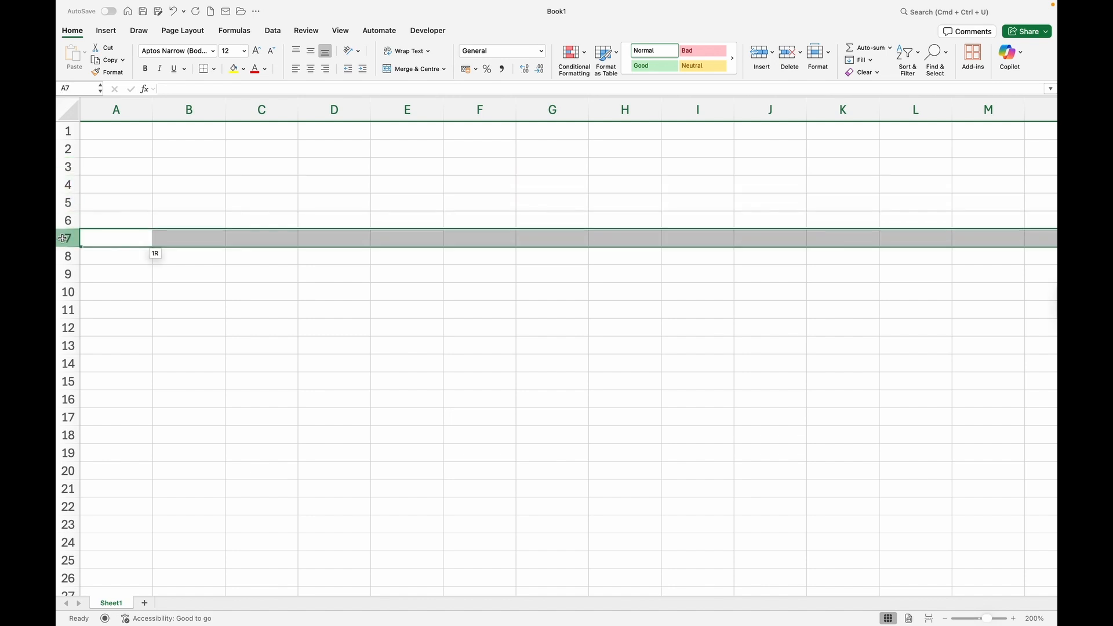
click(67, 136)
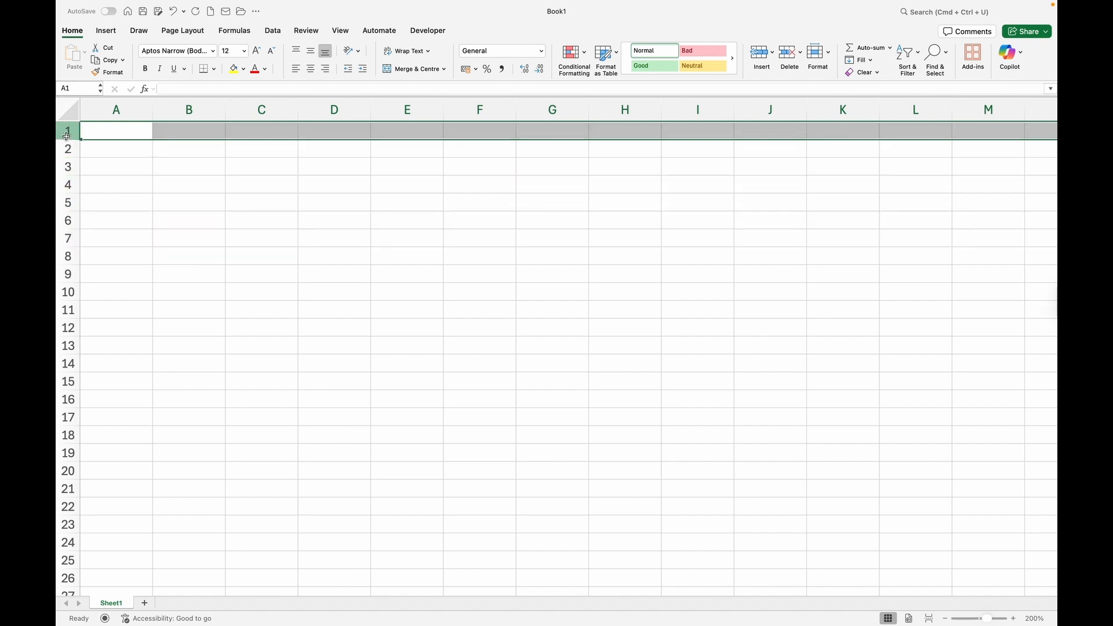
click(290, 110)
click(334, 110)
click(397, 198)
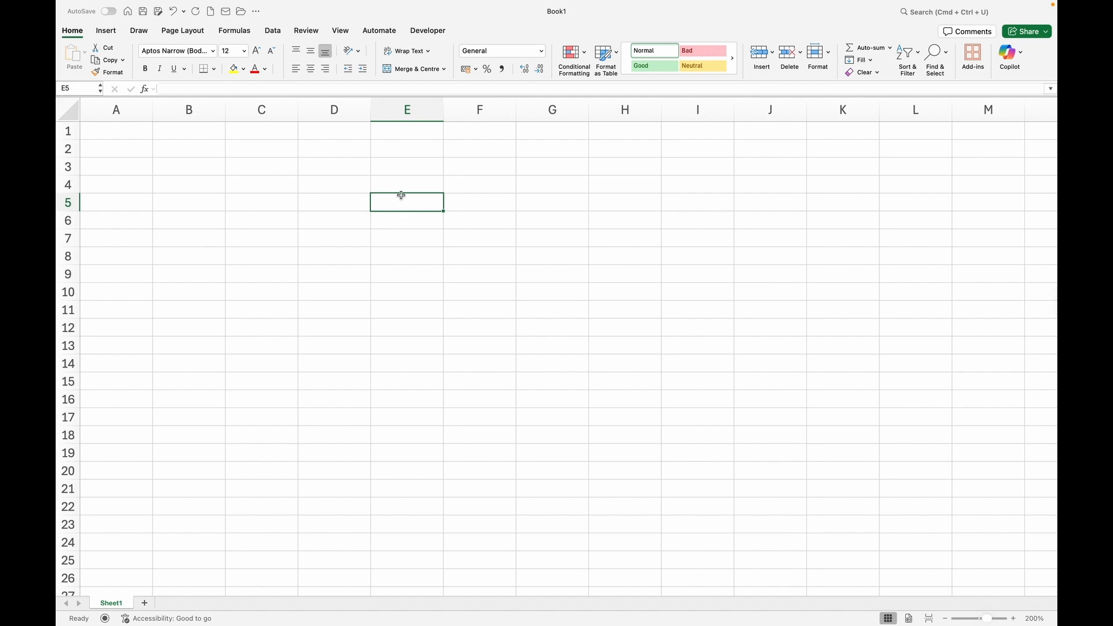
click(481, 202)
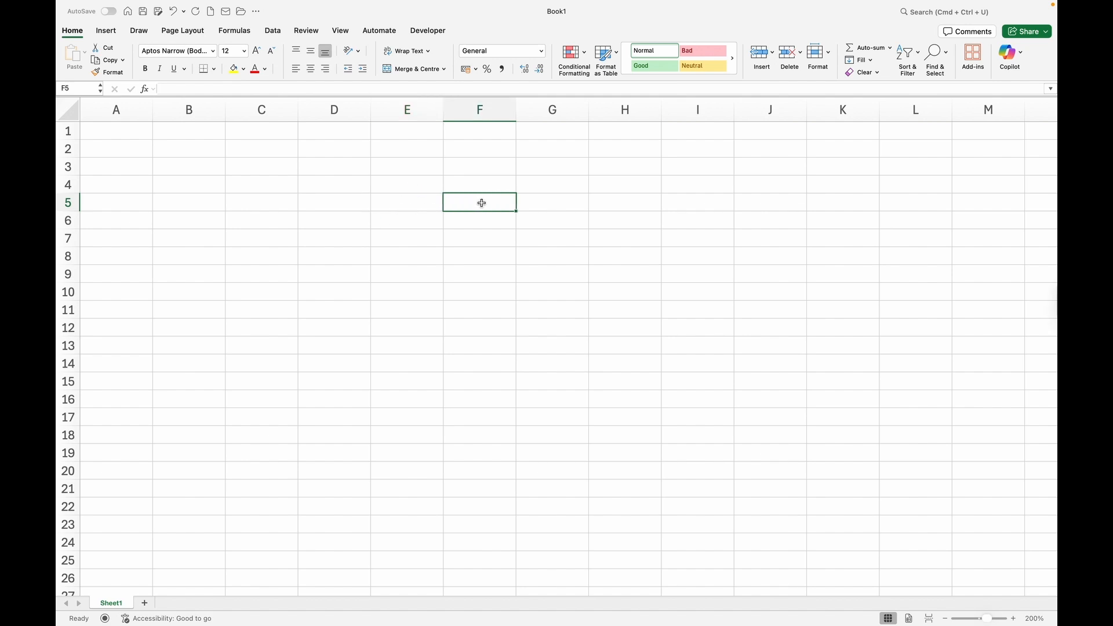
click(638, 202)
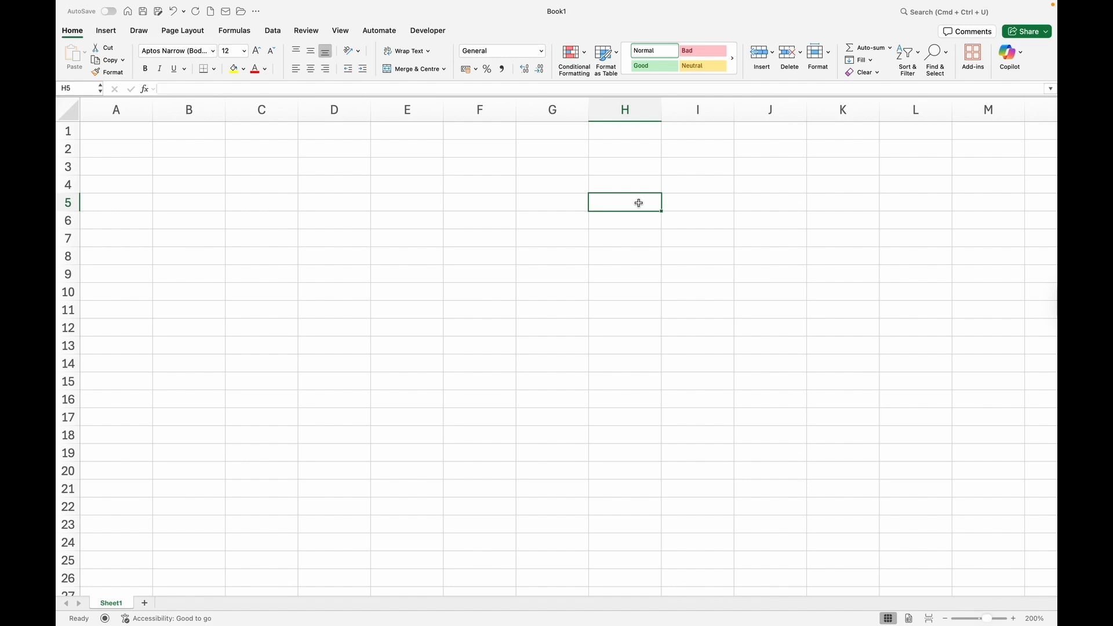
click(350, 320)
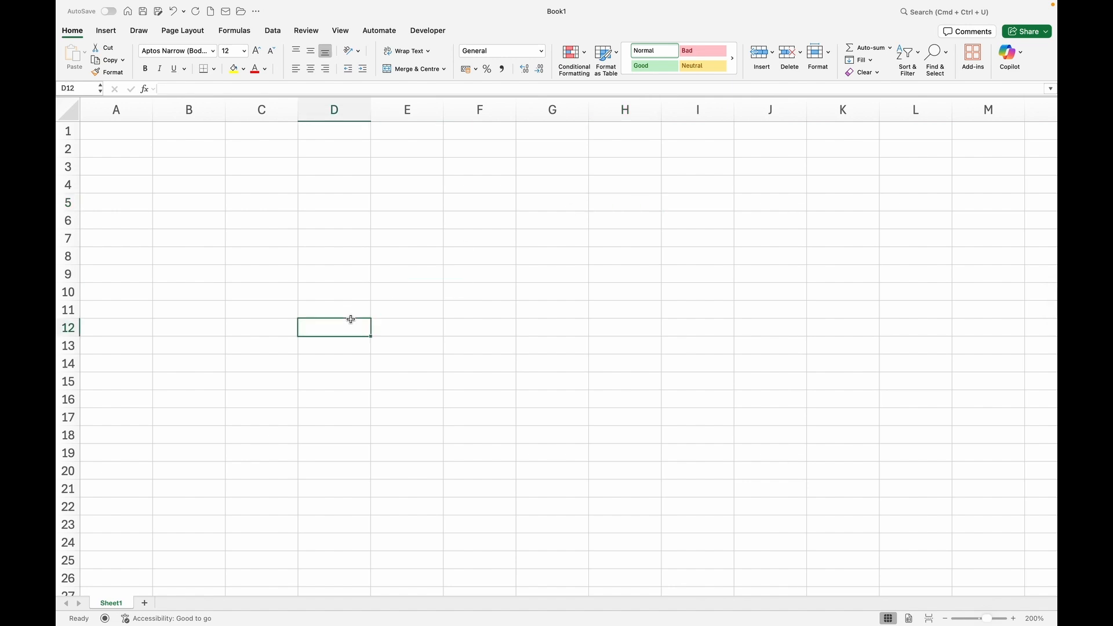
click(108, 135)
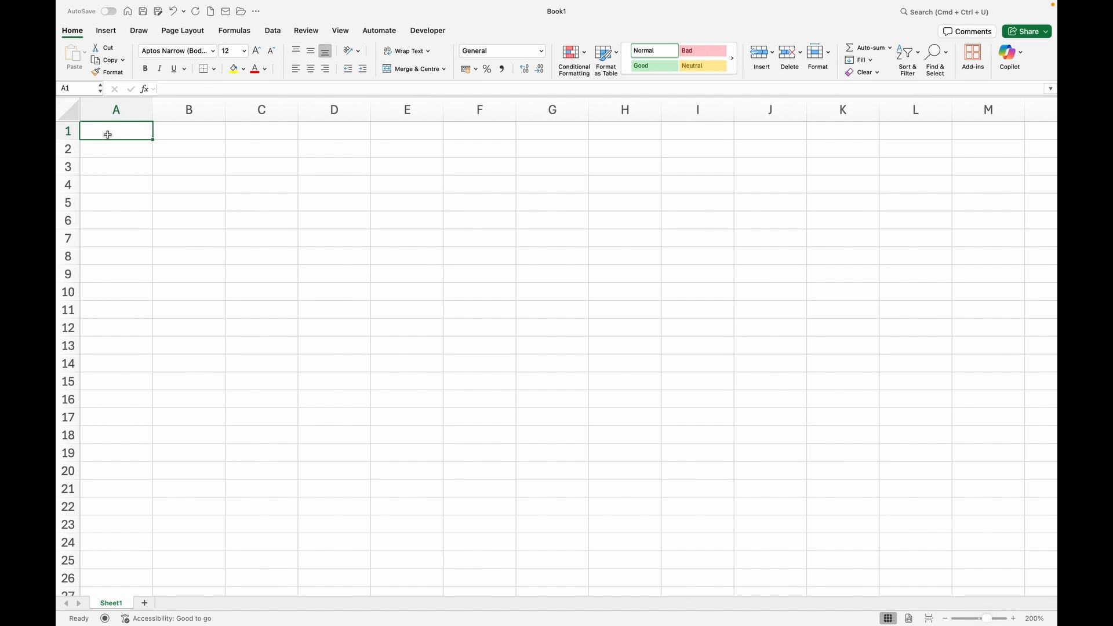
click(184, 151)
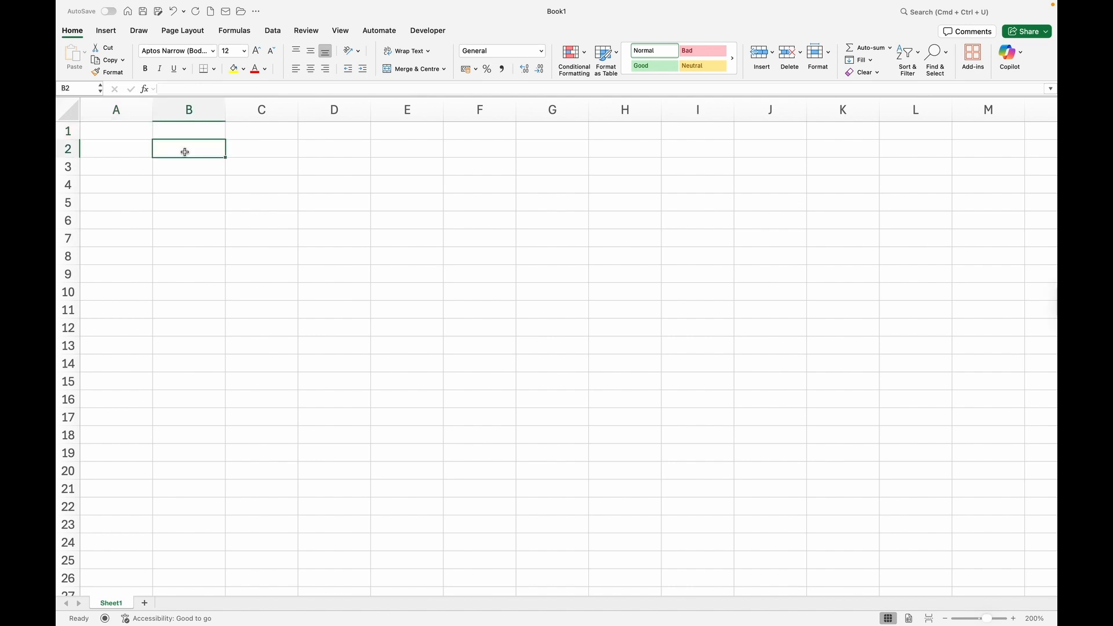
click(102, 134)
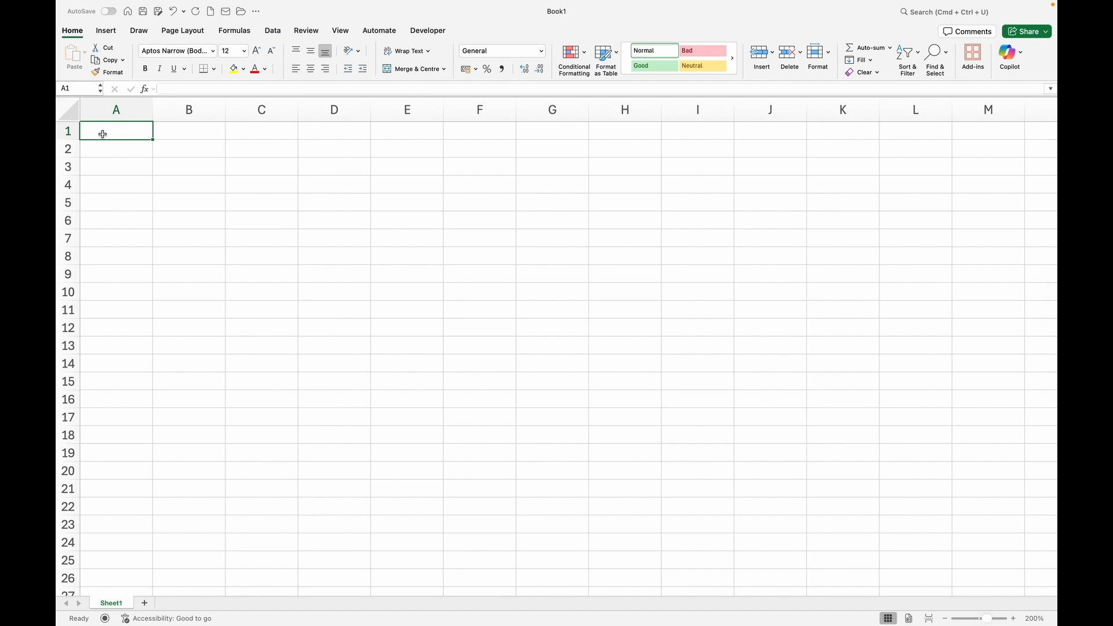
Enter 'Name' in cell A1, then move around row 1 and settle on B1.
text(N)
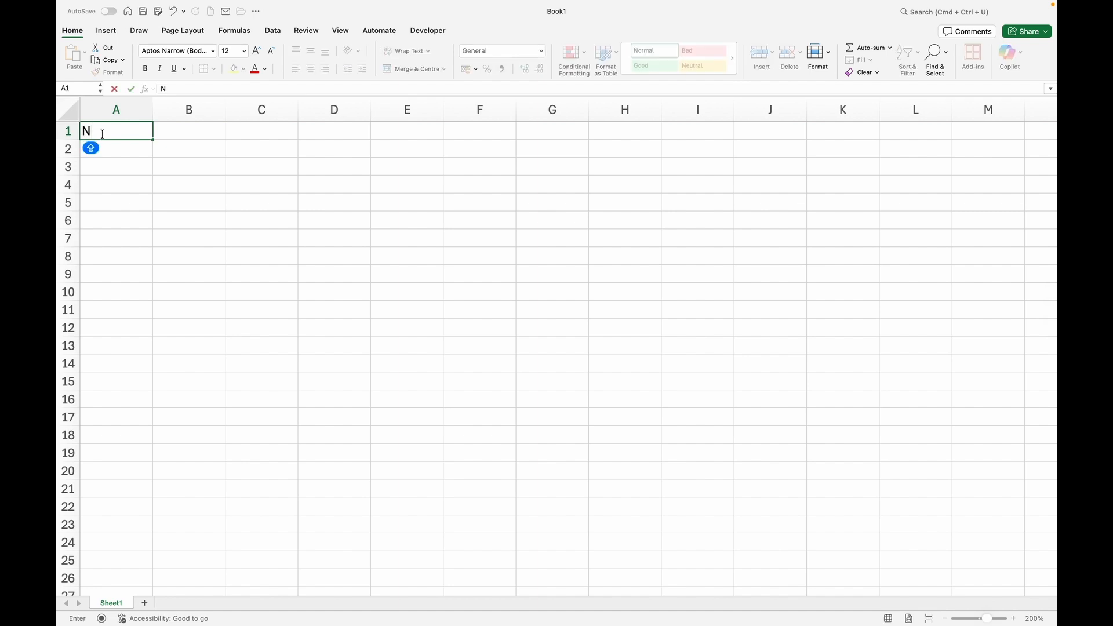
text(ame)
key(Tab)
key(Tab)
key(Tab)
key(Tab)
key(Tab)
key(Tab)
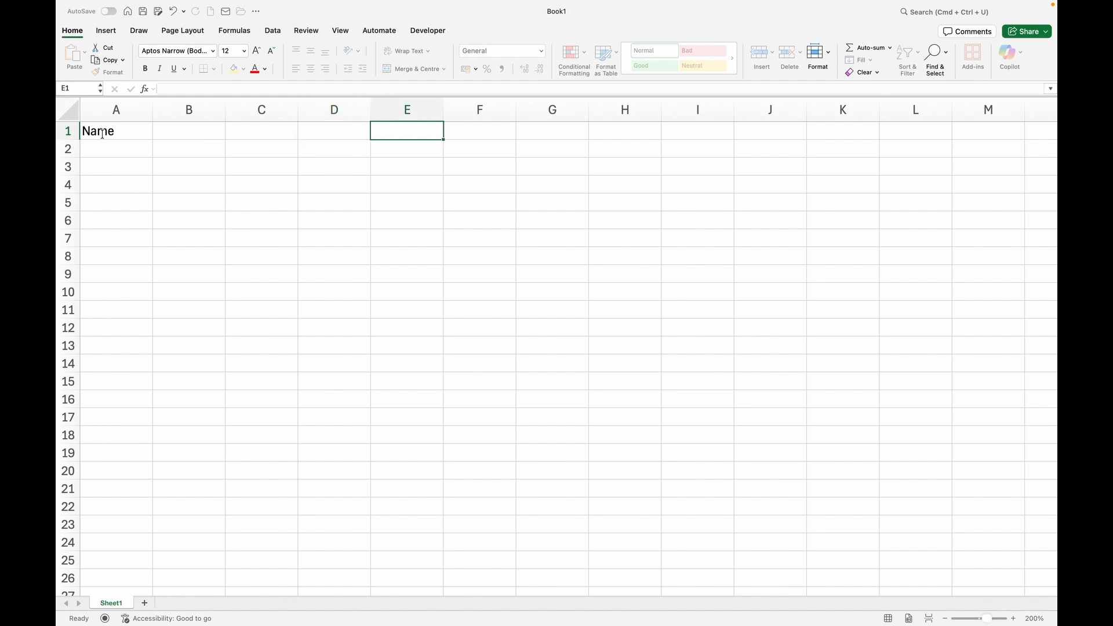
key(Tab)
key(Tab)
key(Down)
key(Down)
key(Down)
key(Down)
key(Down)
key(Down)
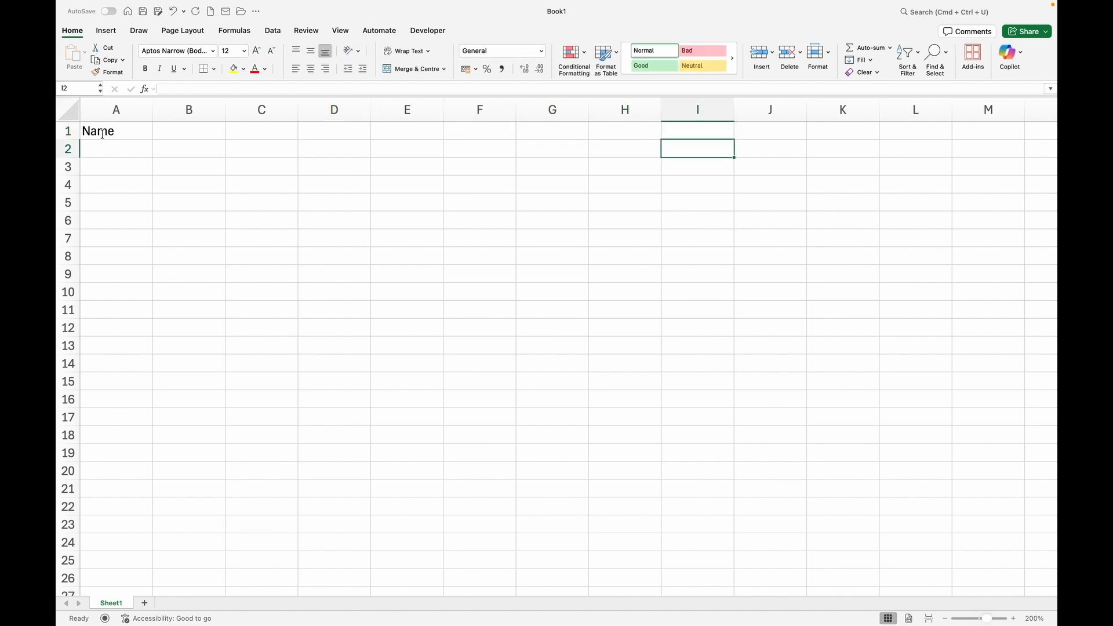
key(Down)
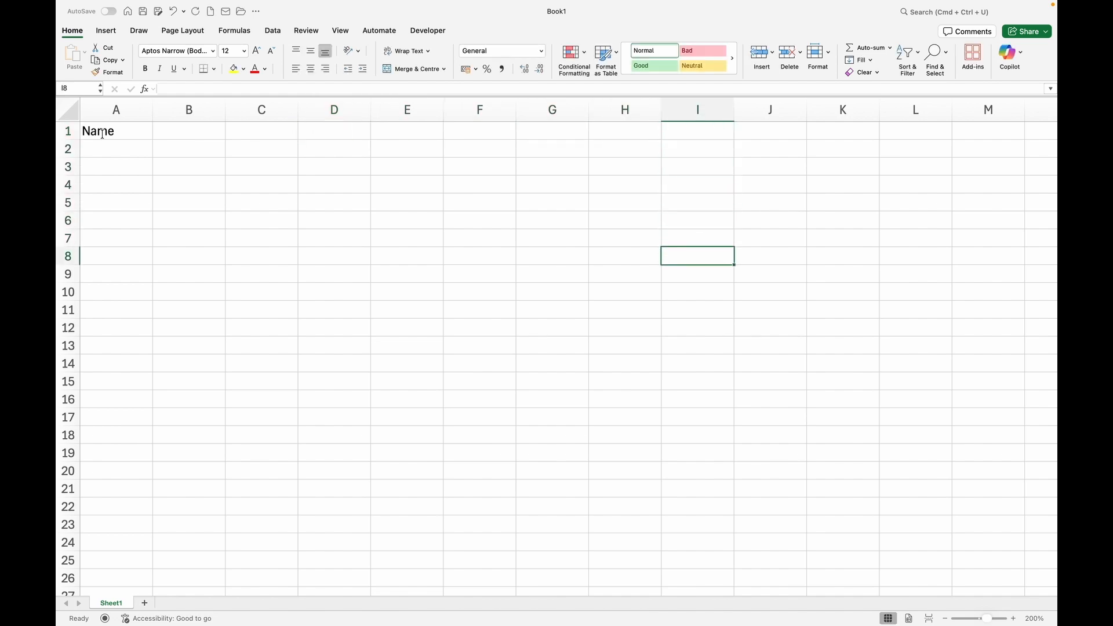
key(Up)
key(Up)
key(Up)
key(Up)
key(Up)
key(Up)
key(Up)
key(Left)
key(Left)
key(Left)
key(Left)
key(Left)
key(Left)
key(Left)
key(Left)
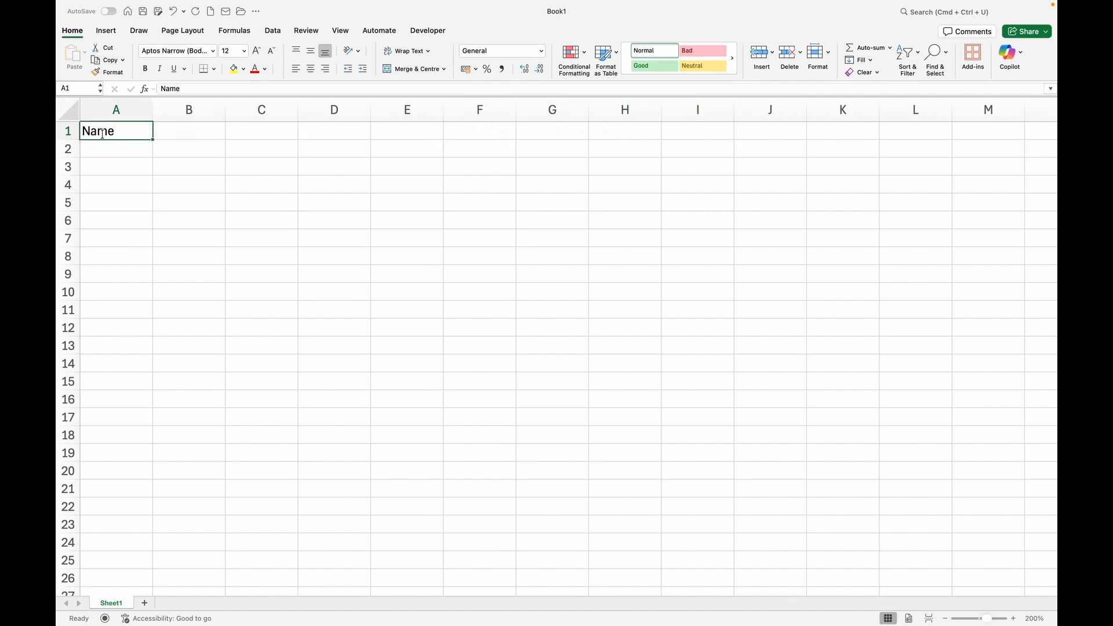
key(Right)
key(Right)
key(Right)
key(Right)
key(Right)
key(Right)
key(Left)
key(Left)
key(Left)
key(Left)
key(Left)
key(Left)
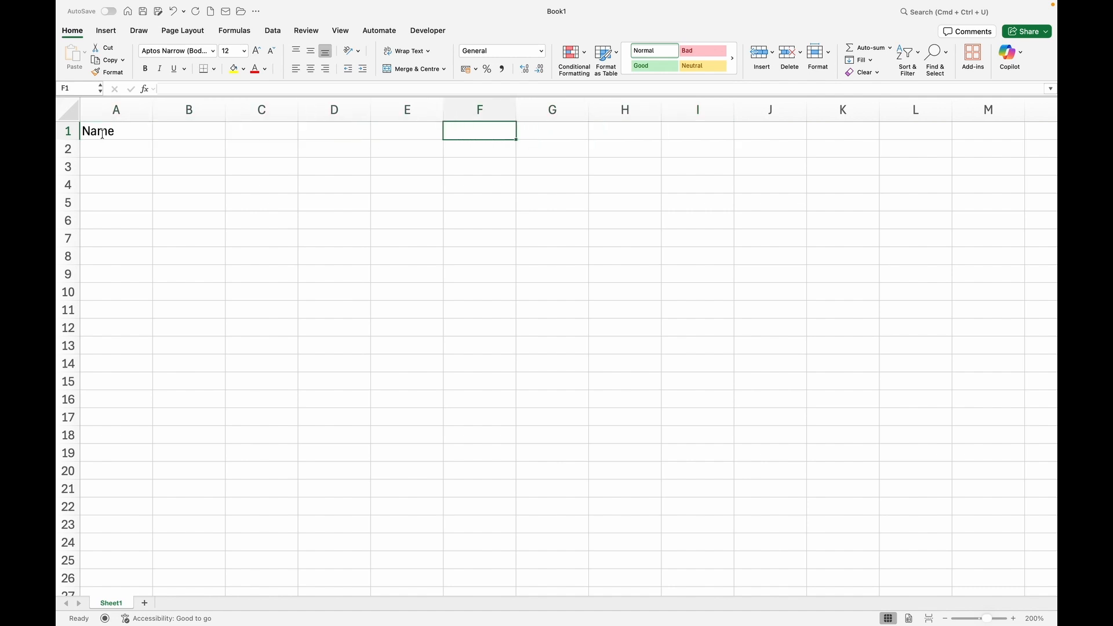
key(Right)
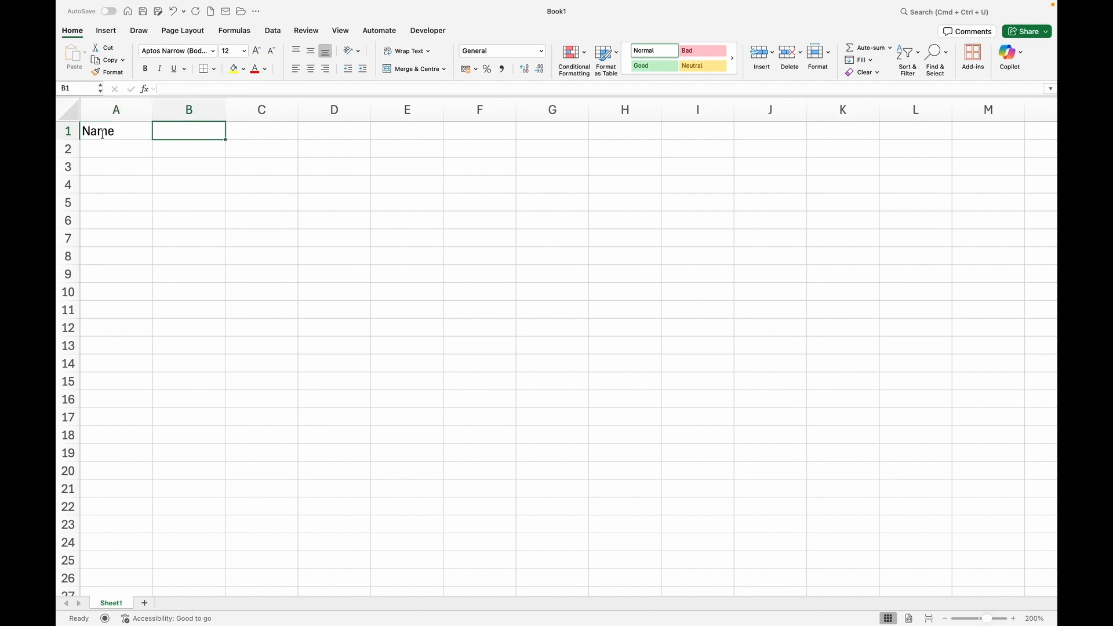
Add the ID and Amount headers in B1:C1 and enter five sample names in column A.
text(ID)
key(Tab)
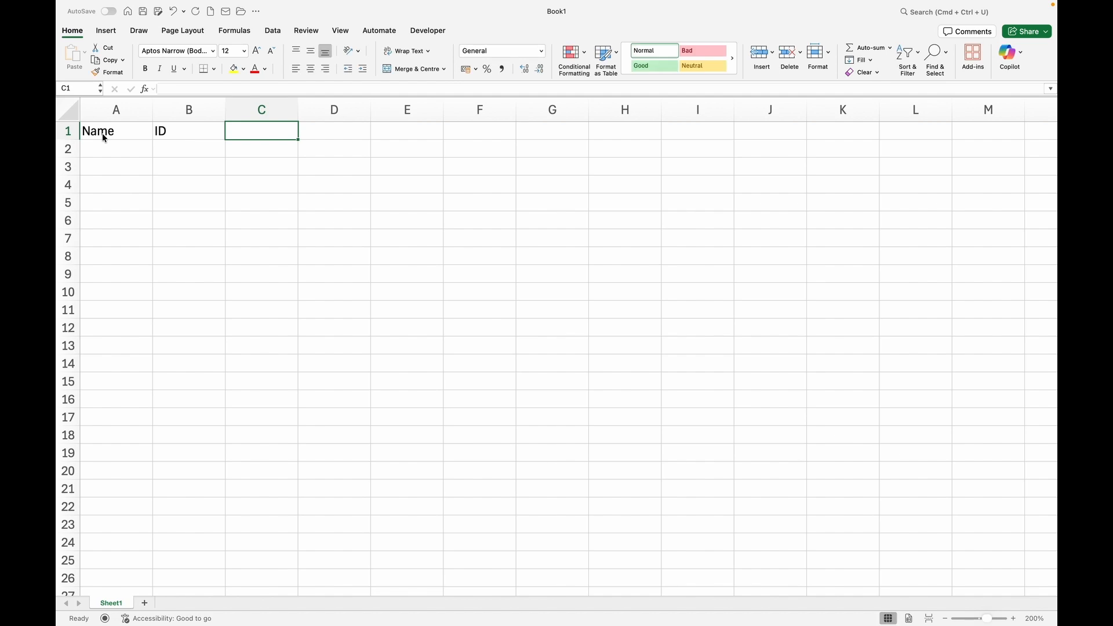
text(Amount)
key(Return)
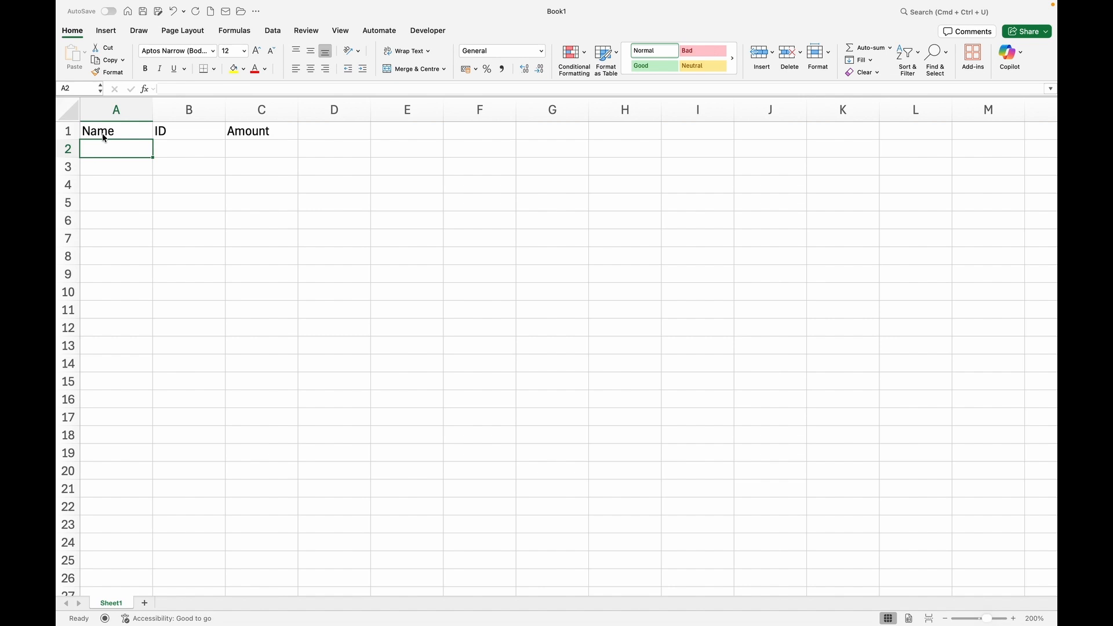
text(Lisa Lordy Noah Abraham Leah)
key(Tab)
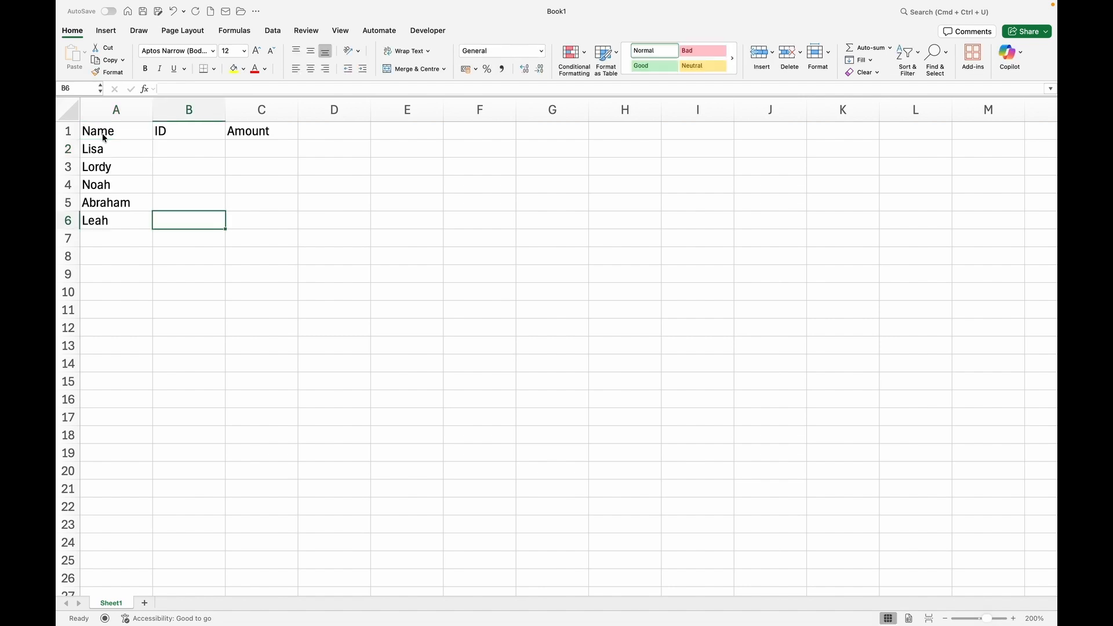
Fill B2:B6 with IDs 1, 2, 3, 4 and 5.
key(Up)
key(Up)
key(Up)
key(Up)
text(1)
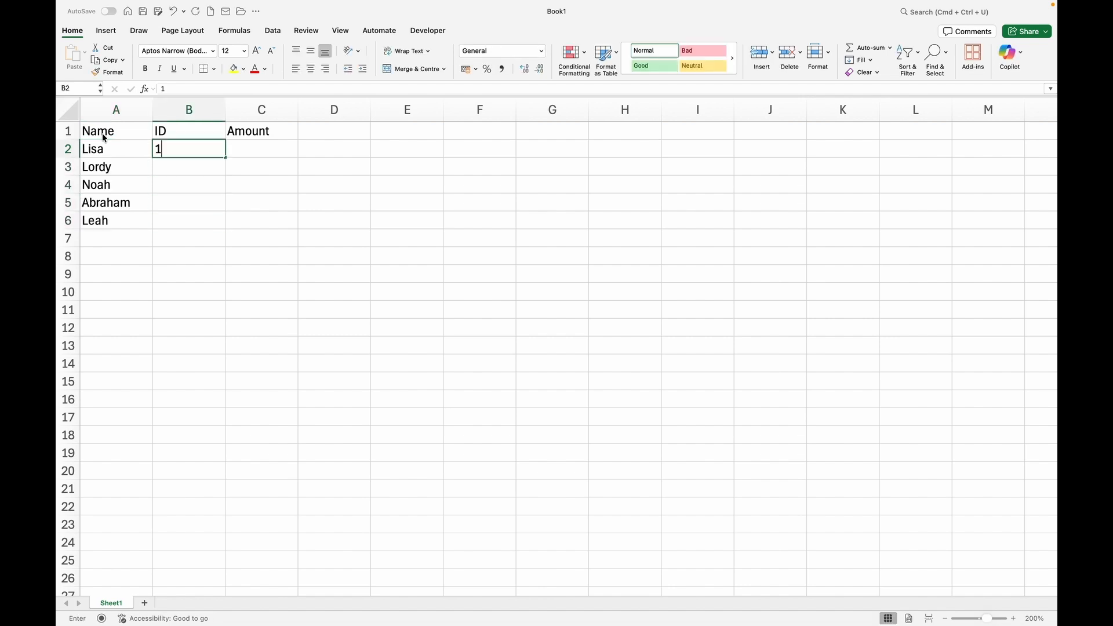
key(Return)
text(2)
key(Return)
text(3)
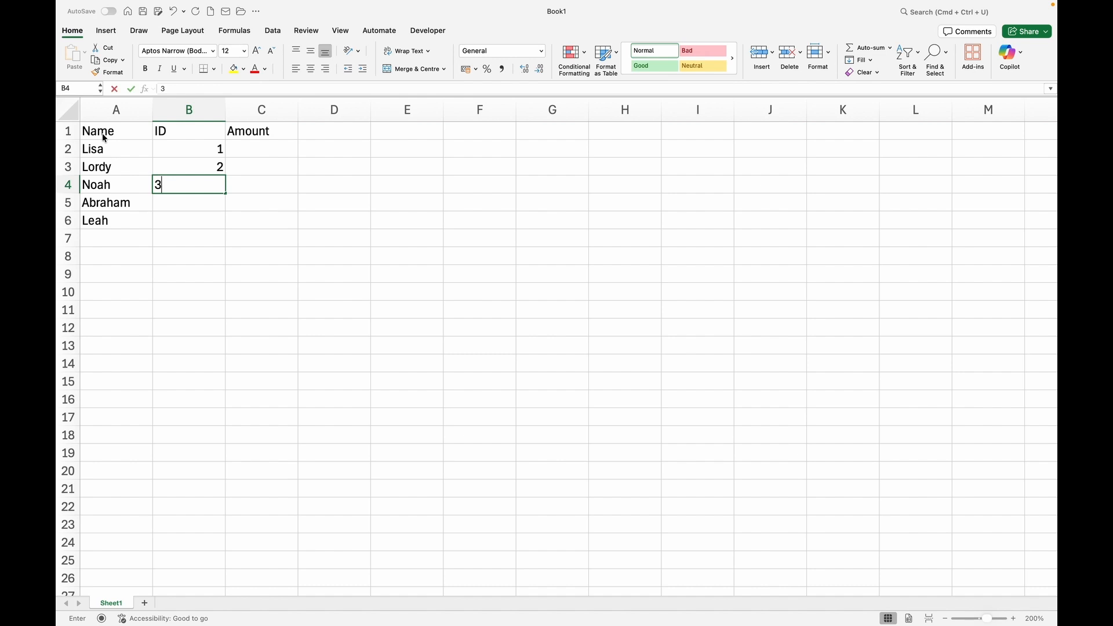
key(Return)
text(4)
key(Return)
text(5)
key(Tab)
Go to C2 and enter the first amount, 3.
key(Up)
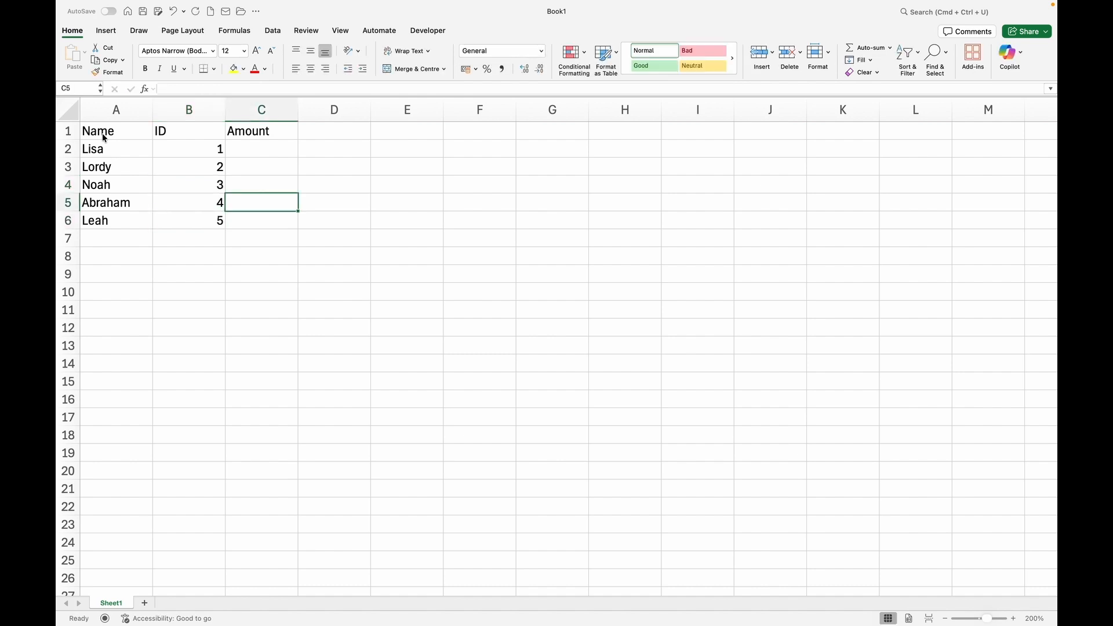
key(Up)
key(Up)
key(Up)
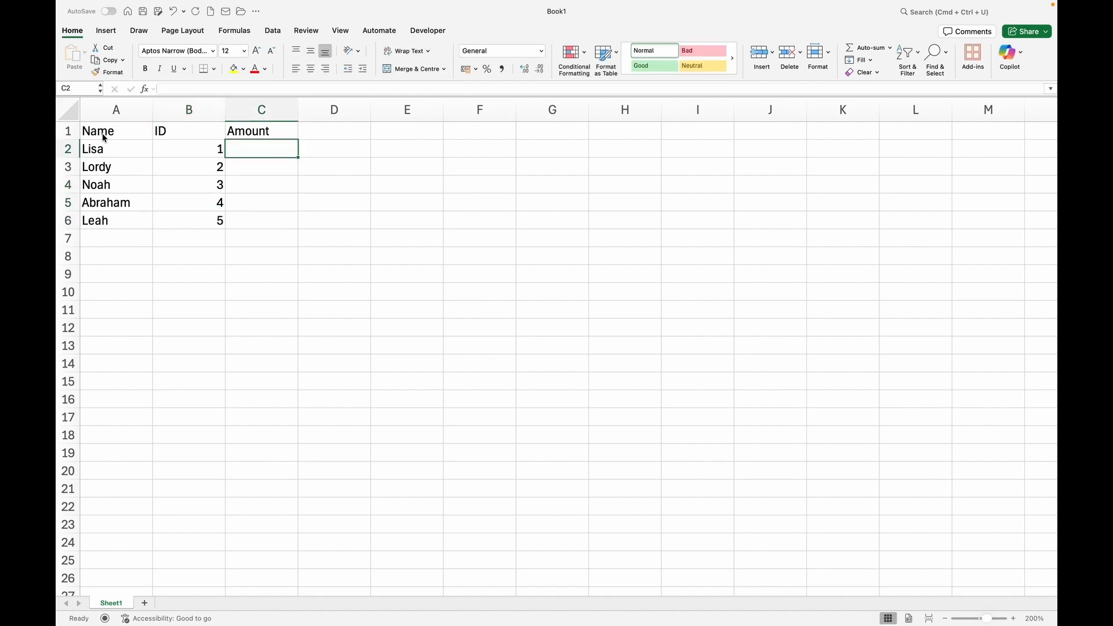
text(3)
key(Return)
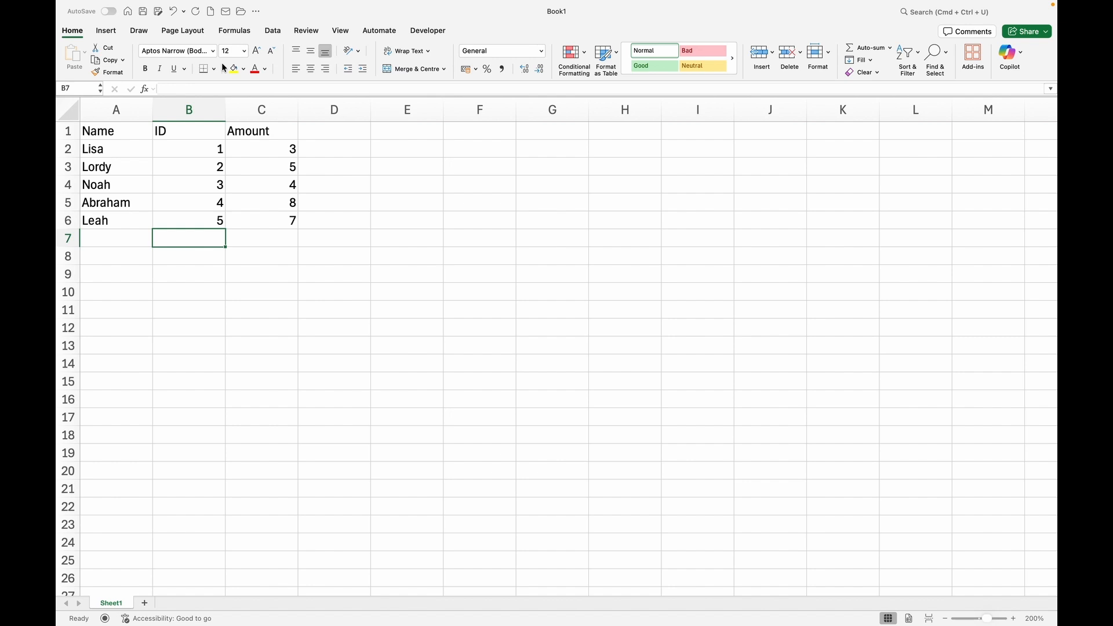
Make the header row bold at font size 18.
click(68, 132)
click(121, 197)
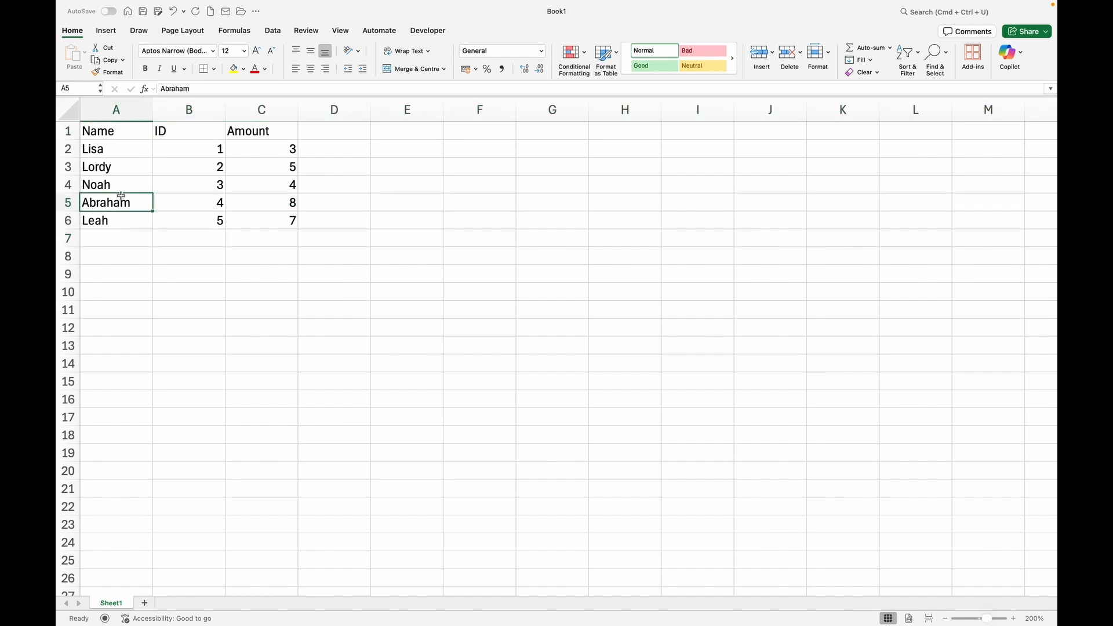
click(66, 133)
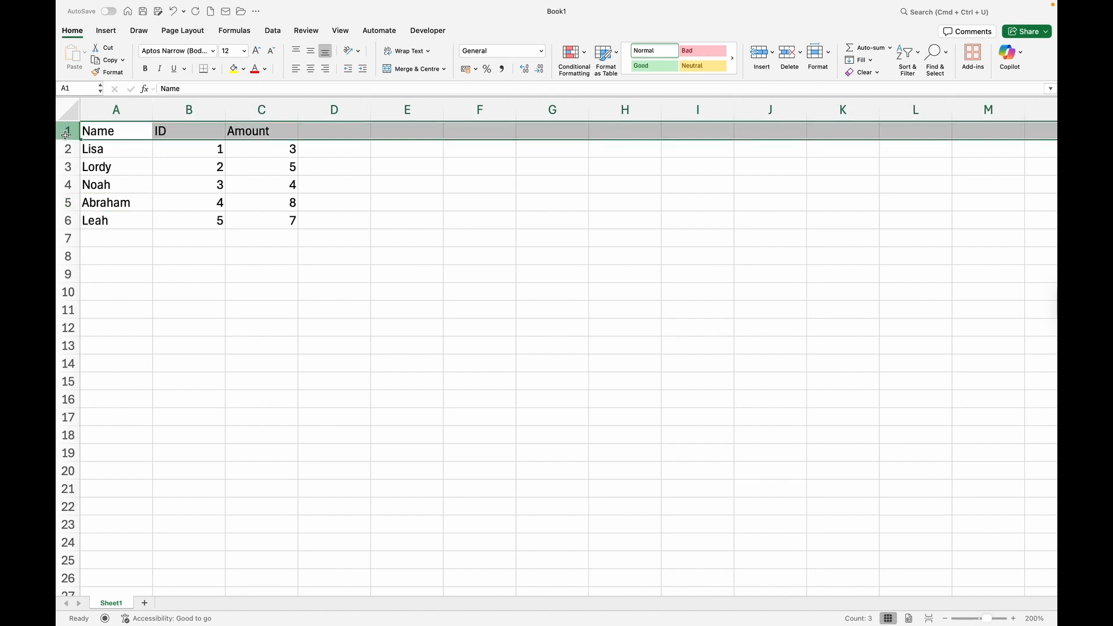
click(145, 69)
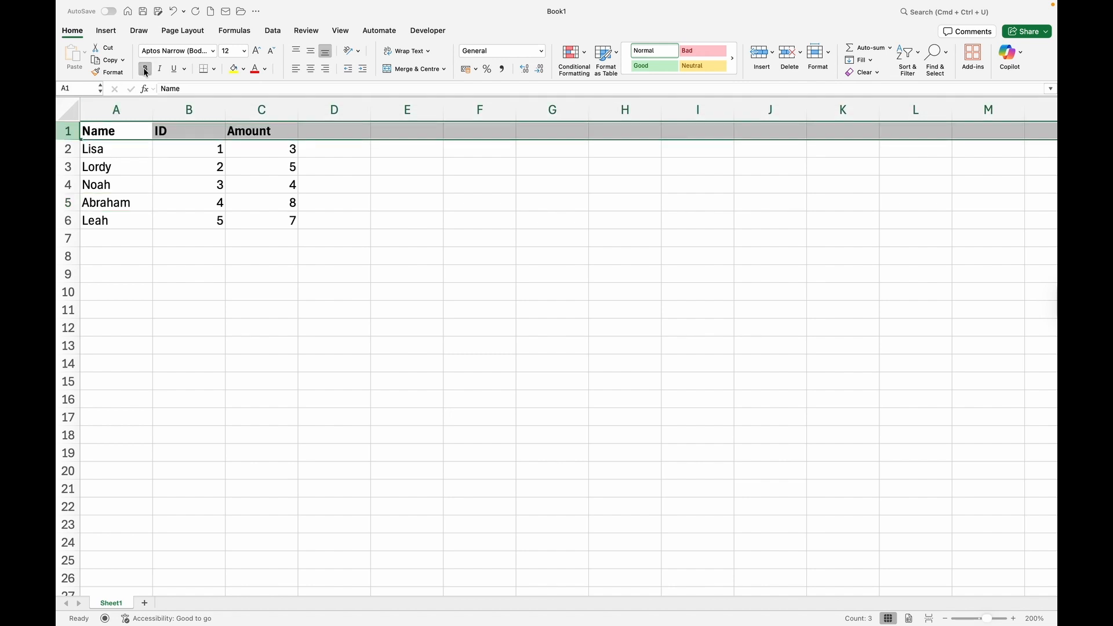
click(245, 52)
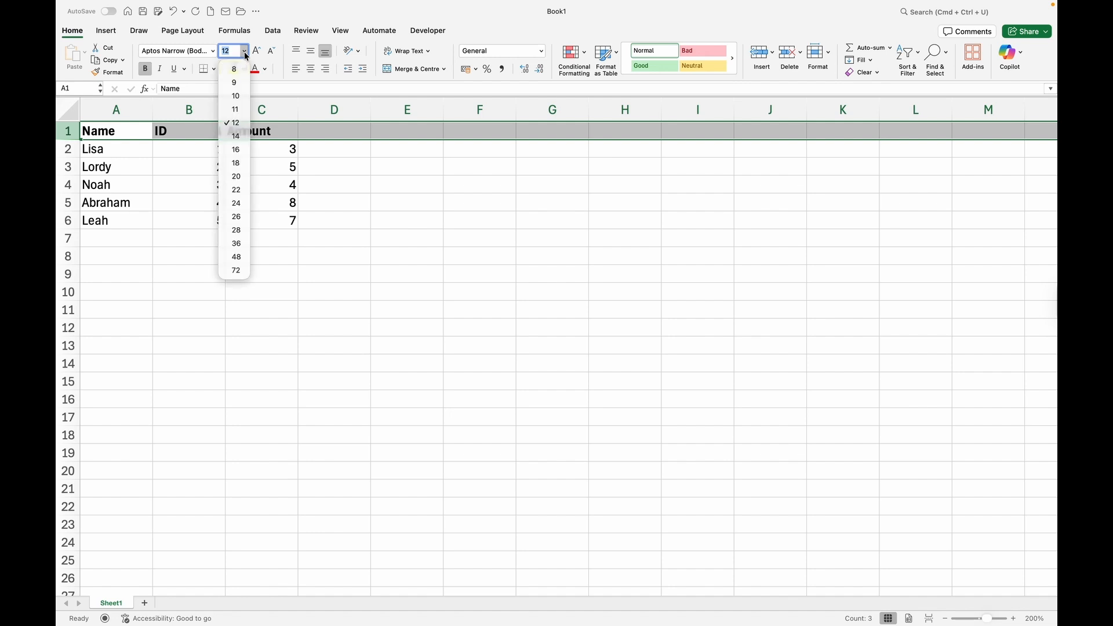
click(232, 122)
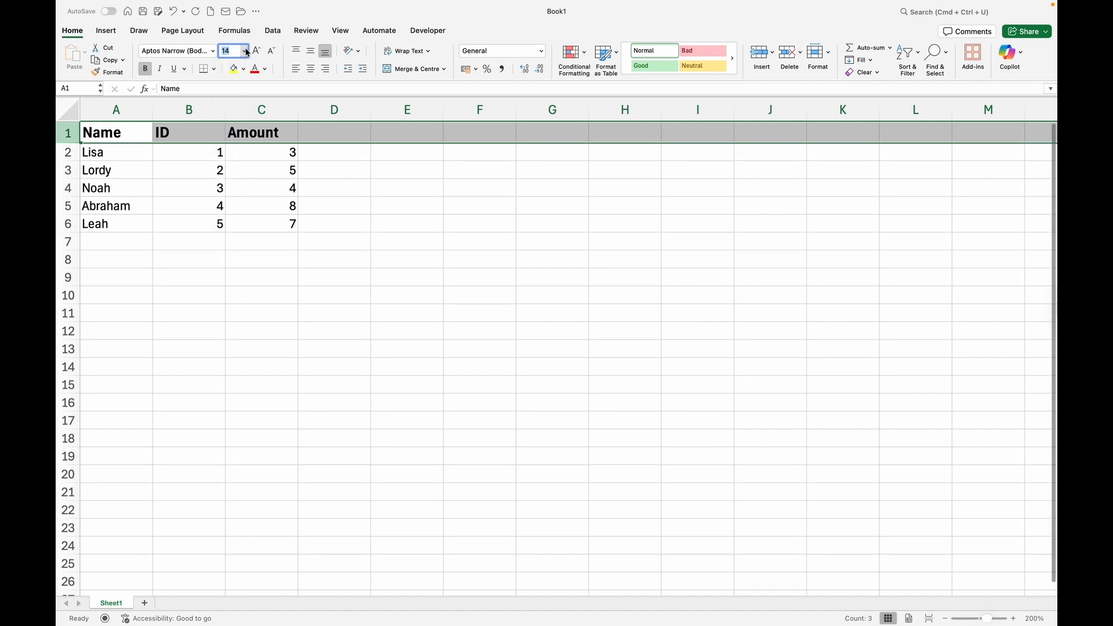
click(244, 51)
click(237, 167)
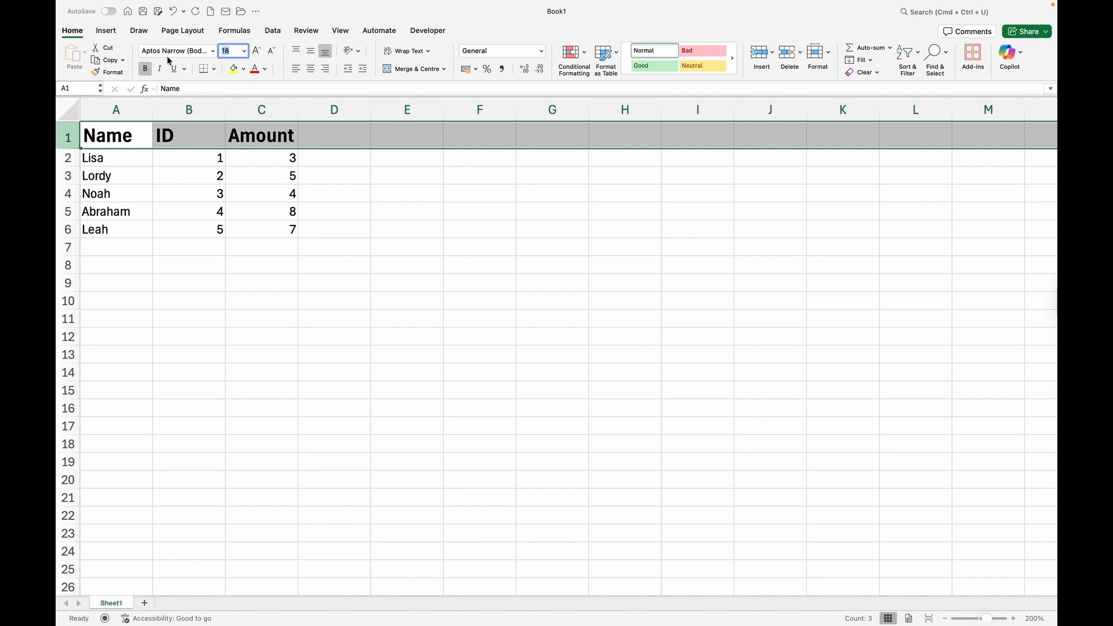
Change the header row font to Angsana New.
click(213, 52)
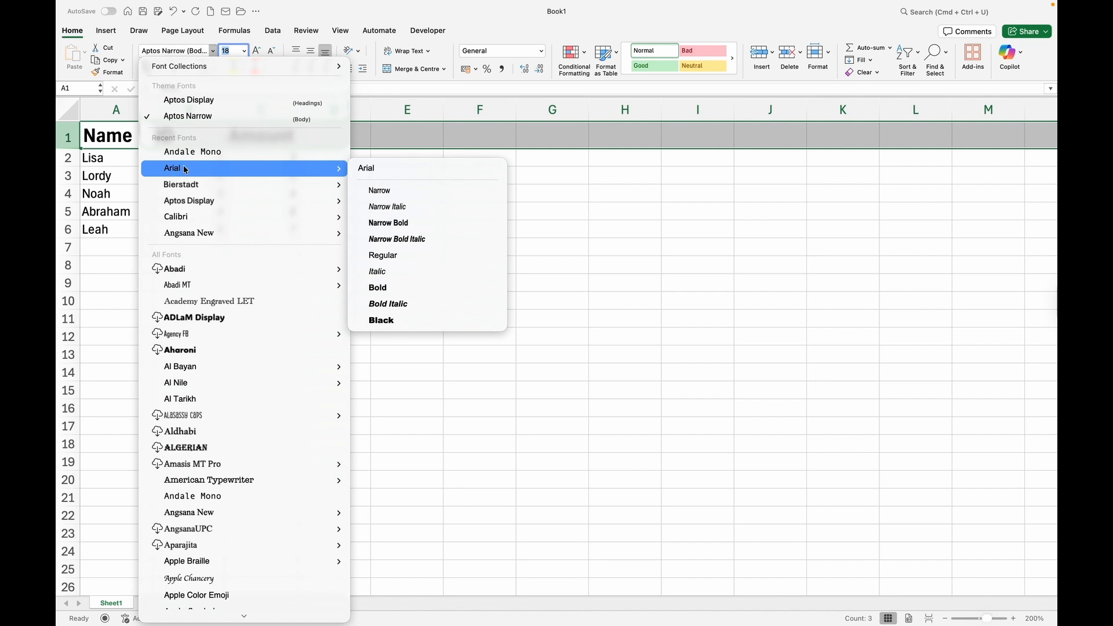
click(185, 169)
click(213, 51)
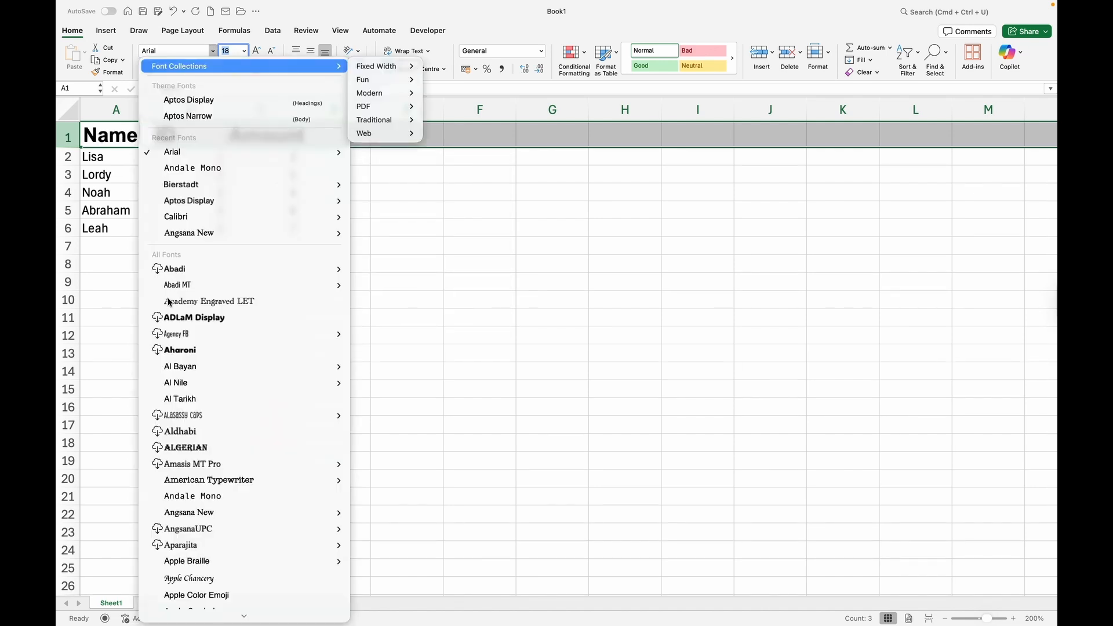
mouse_move(195, 232)
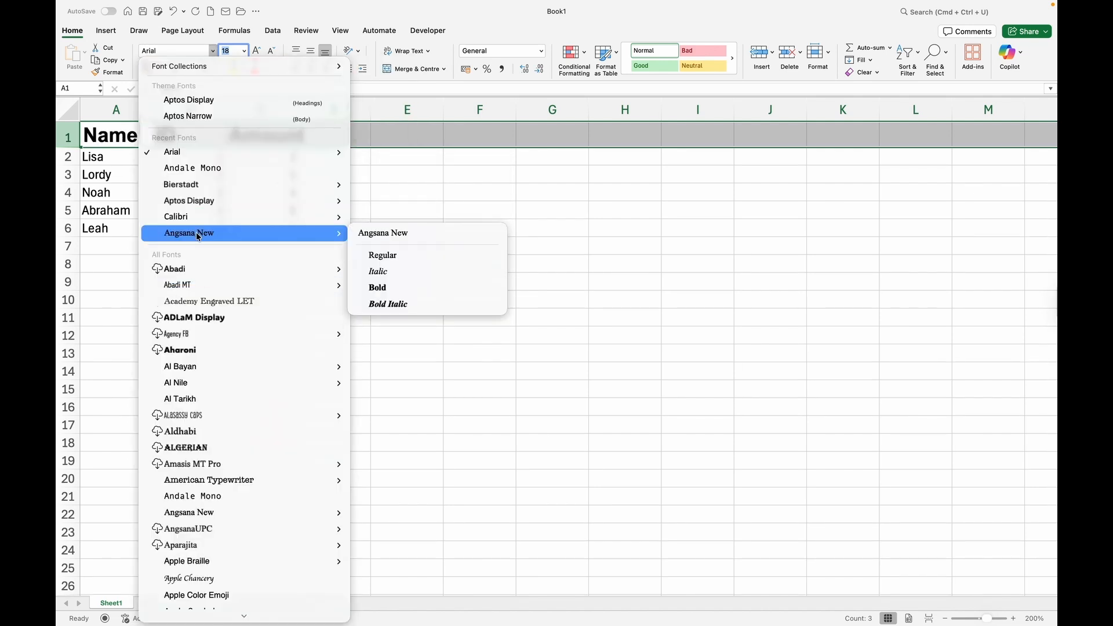
click(387, 261)
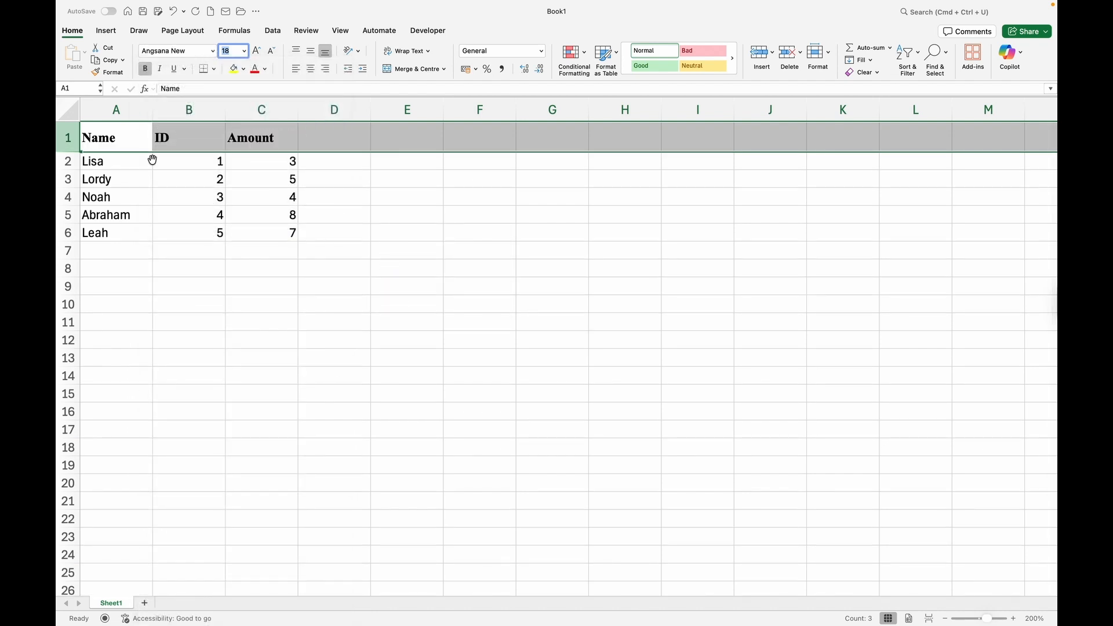
click(200, 197)
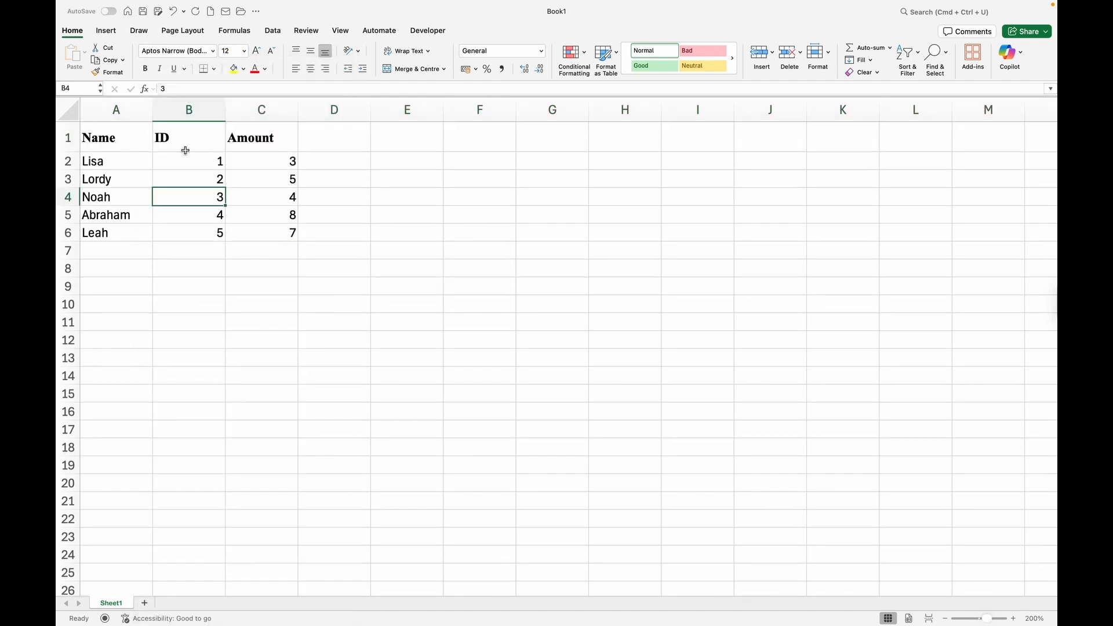
Make Lisa in cell A2 italic and try an underline style on it.
click(117, 163)
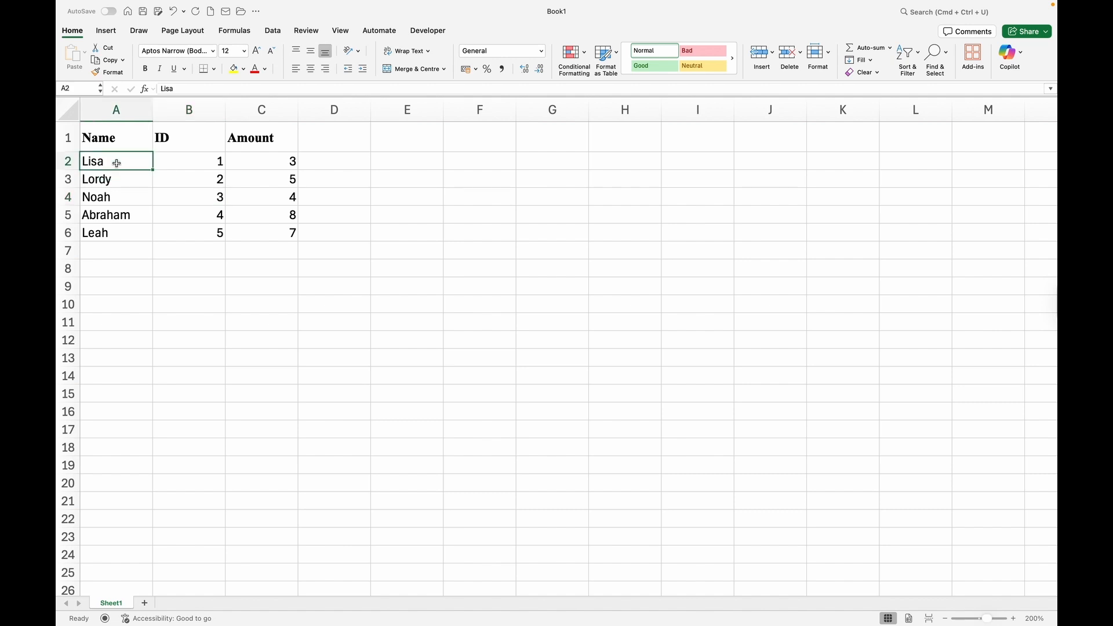
click(156, 69)
click(177, 69)
click(186, 70)
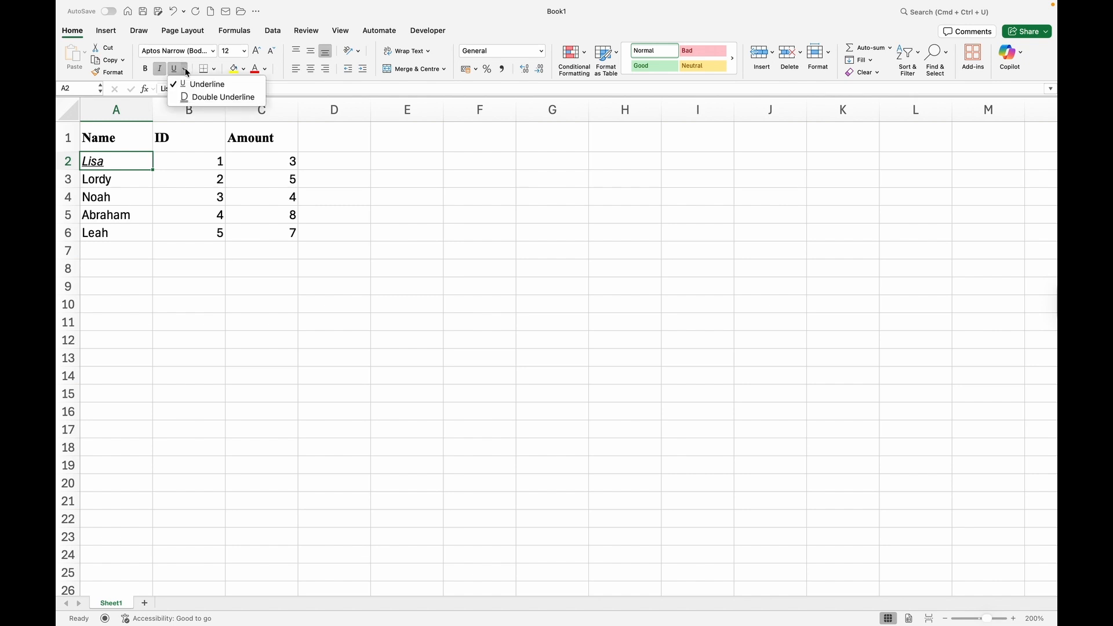
click(192, 98)
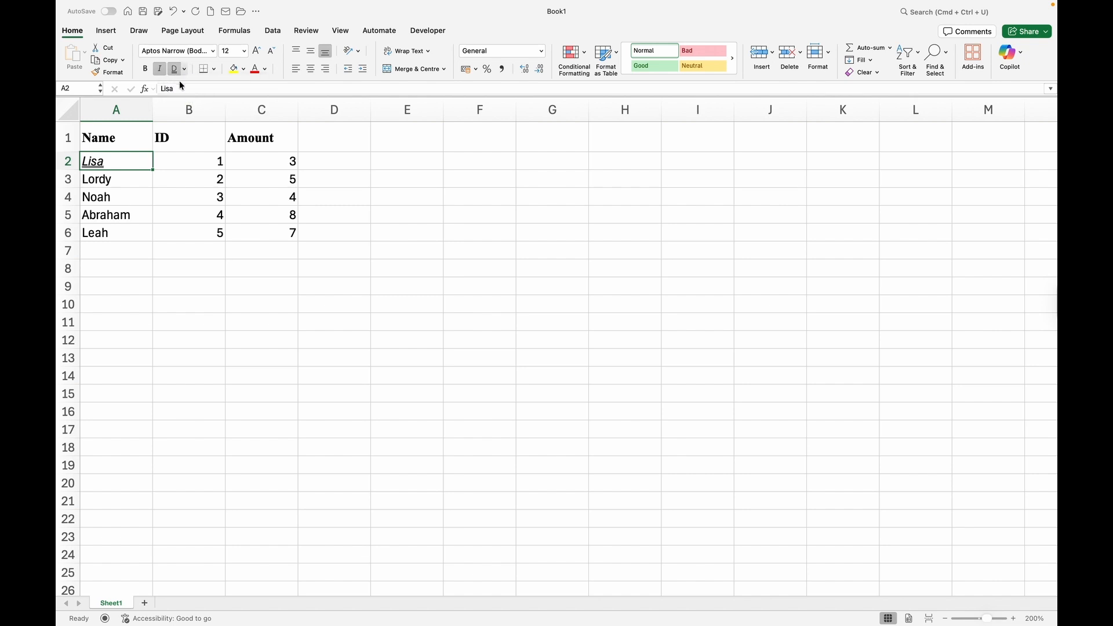
Underline the ID value 1 in B2, then remove that underline again.
click(171, 162)
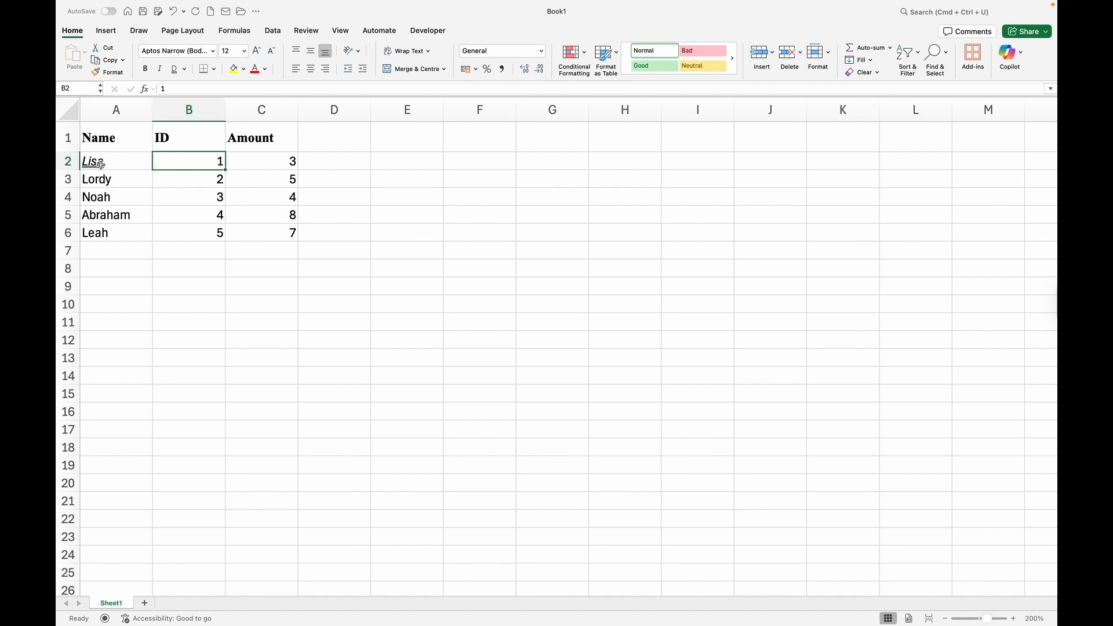
click(183, 68)
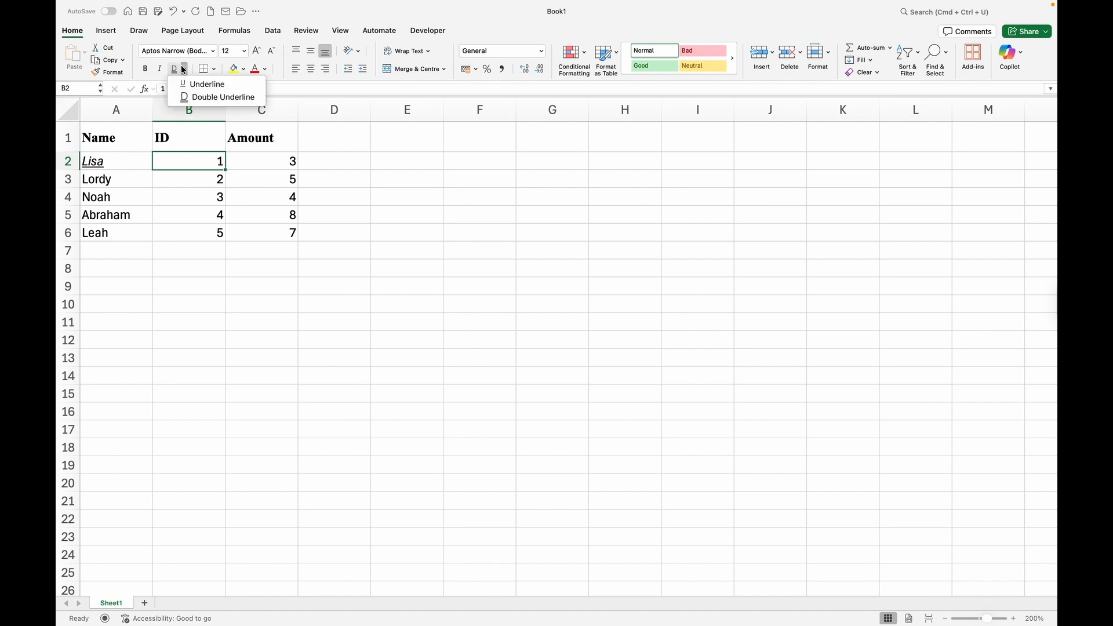
click(191, 85)
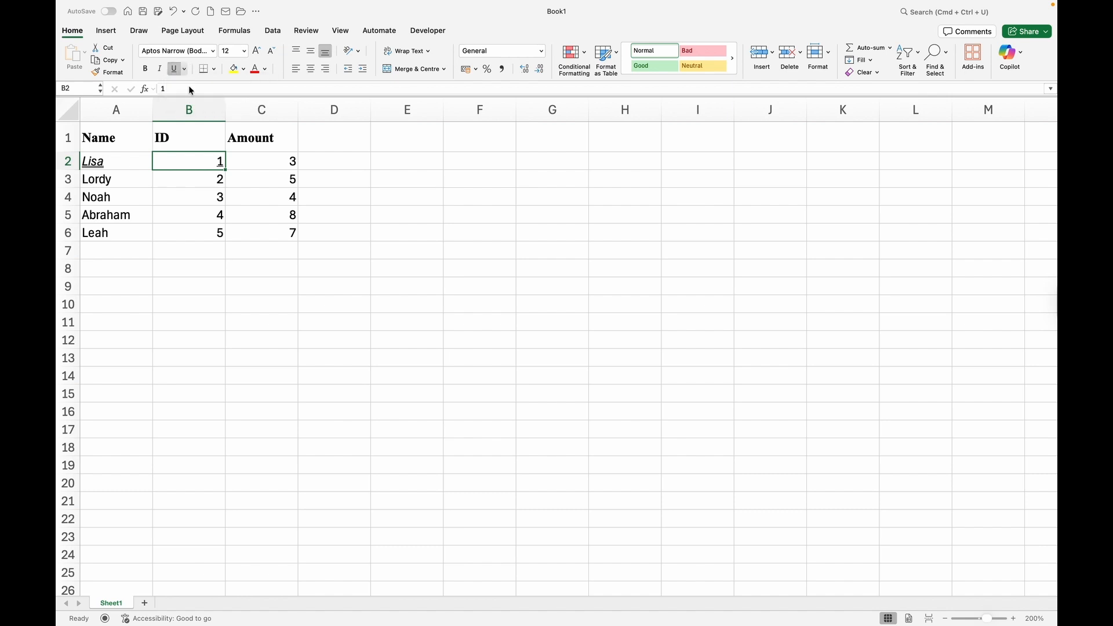
click(106, 161)
click(177, 166)
click(185, 69)
click(203, 84)
Clear Lisa's underline, reapply it, then undo so A2 stays italic without underline.
click(120, 164)
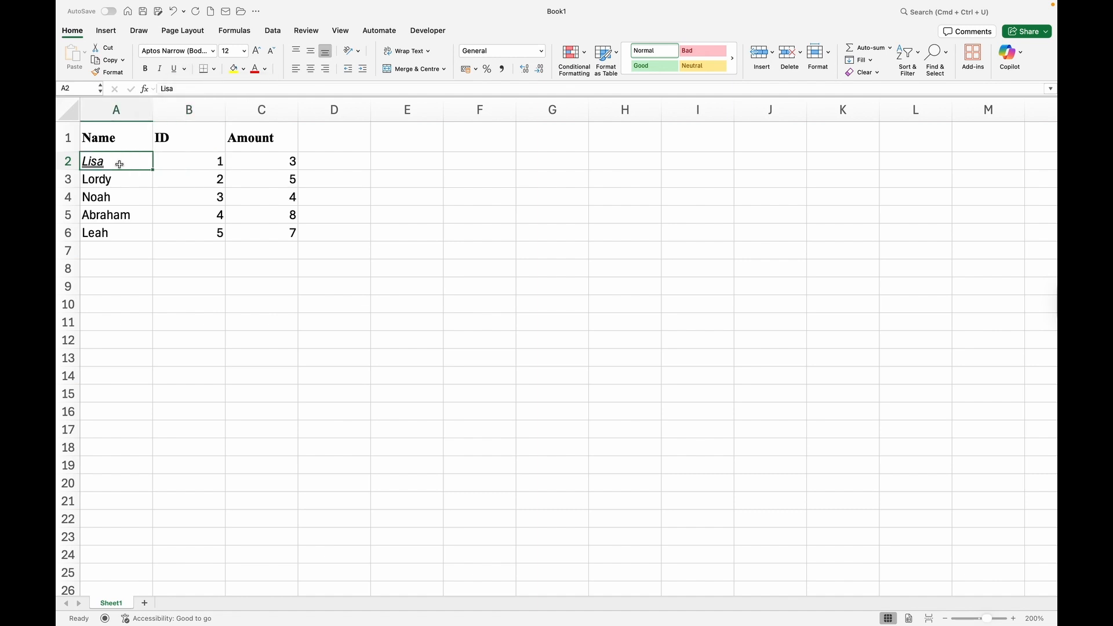
click(184, 70)
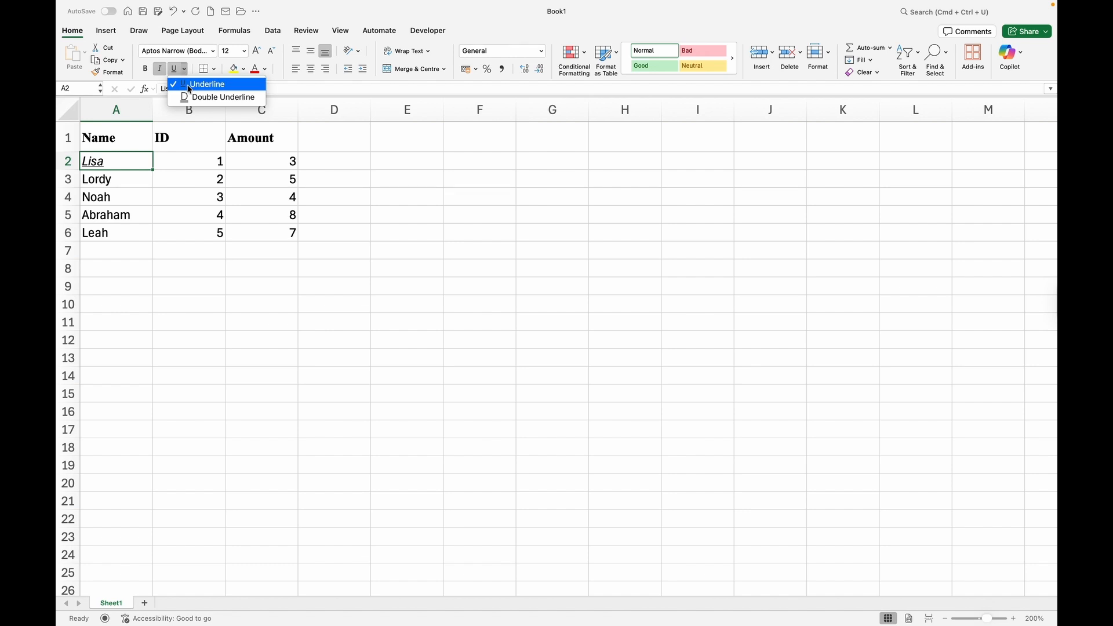
click(189, 89)
click(184, 68)
click(189, 86)
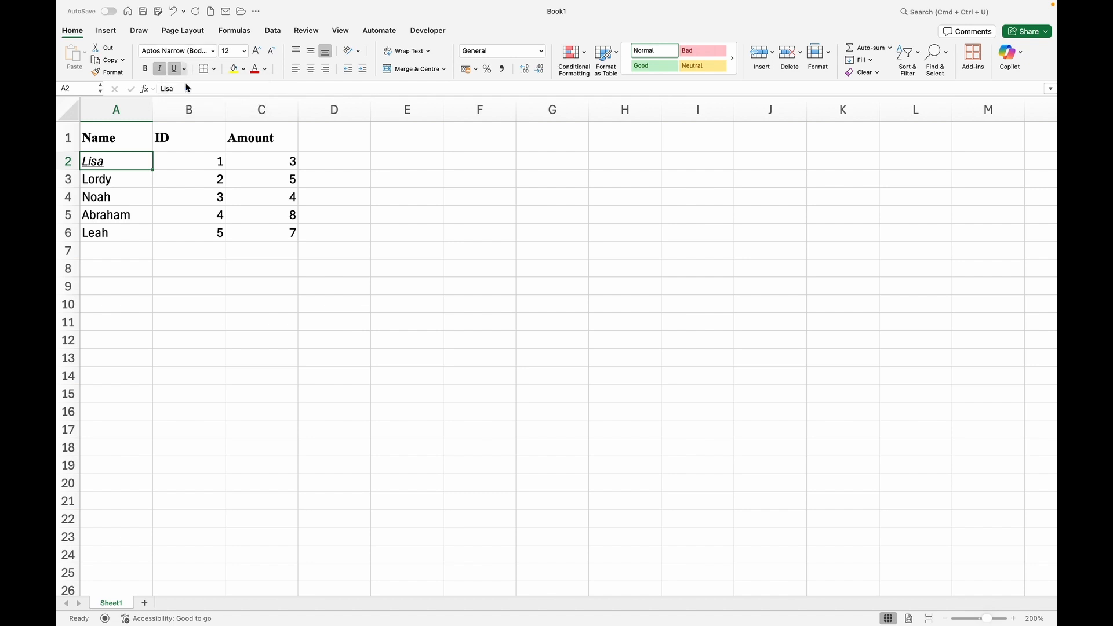
click(163, 156)
key(super+z)
click(167, 167)
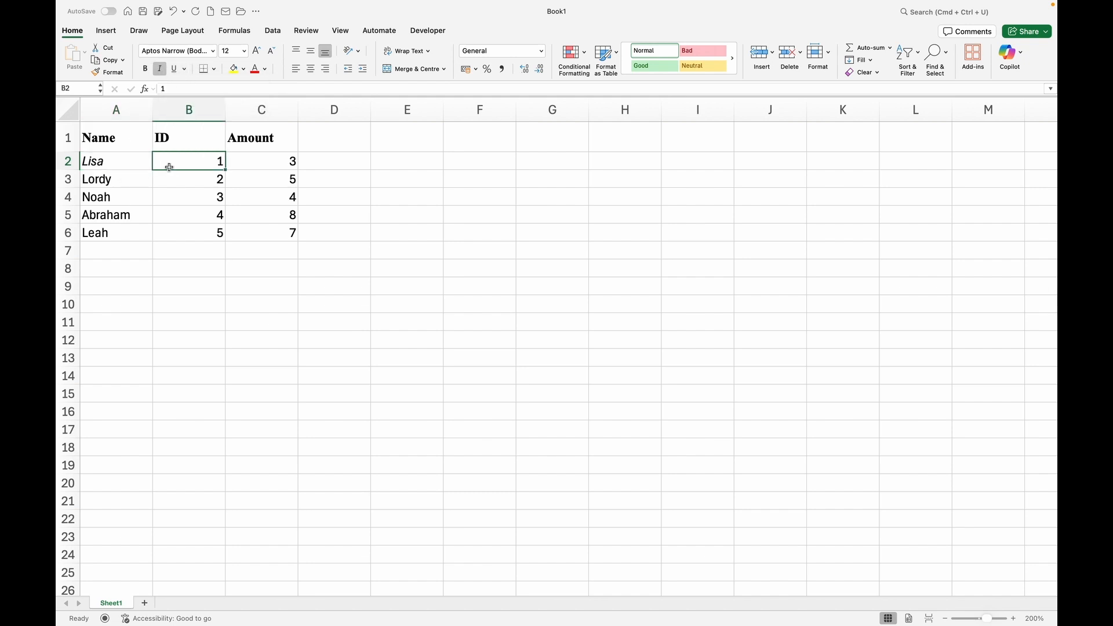
click(114, 163)
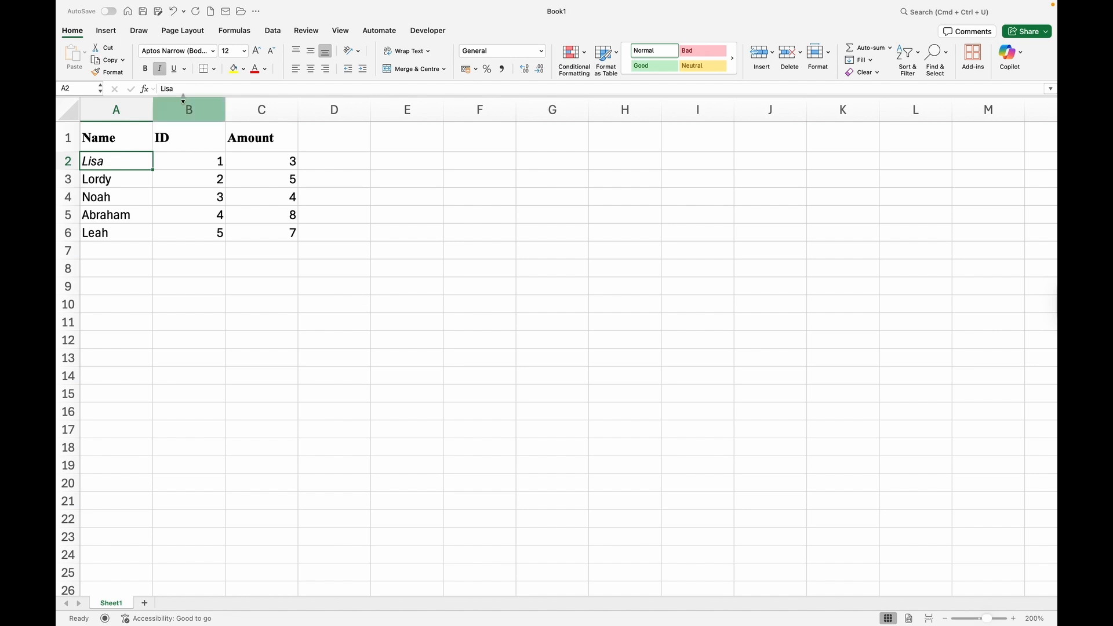
Fill Lisa's cell A2 dark green.
click(244, 69)
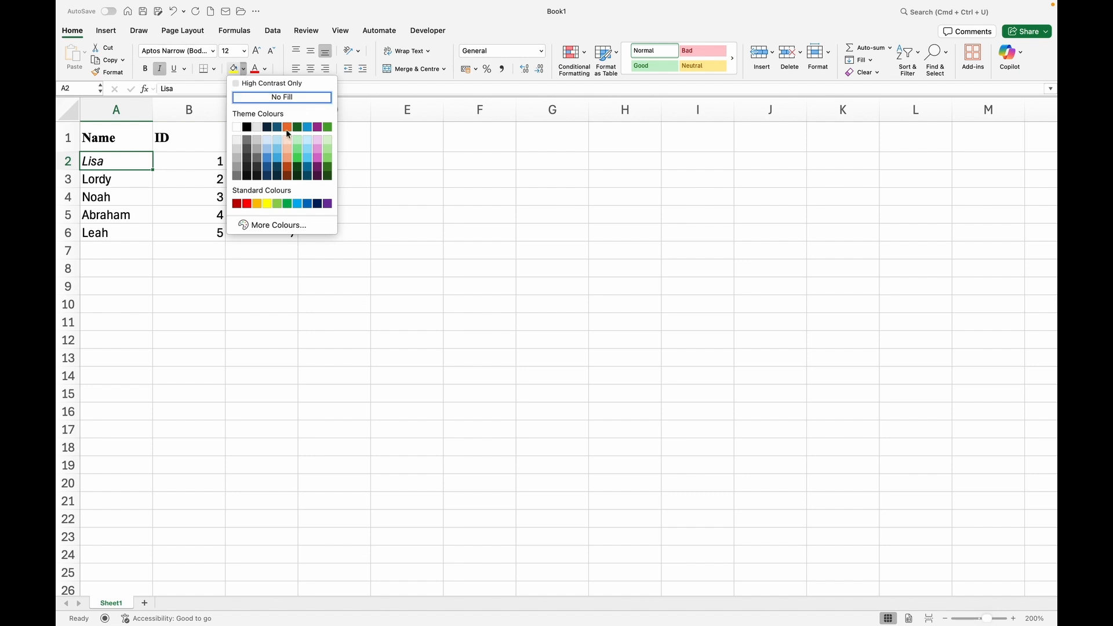
click(298, 173)
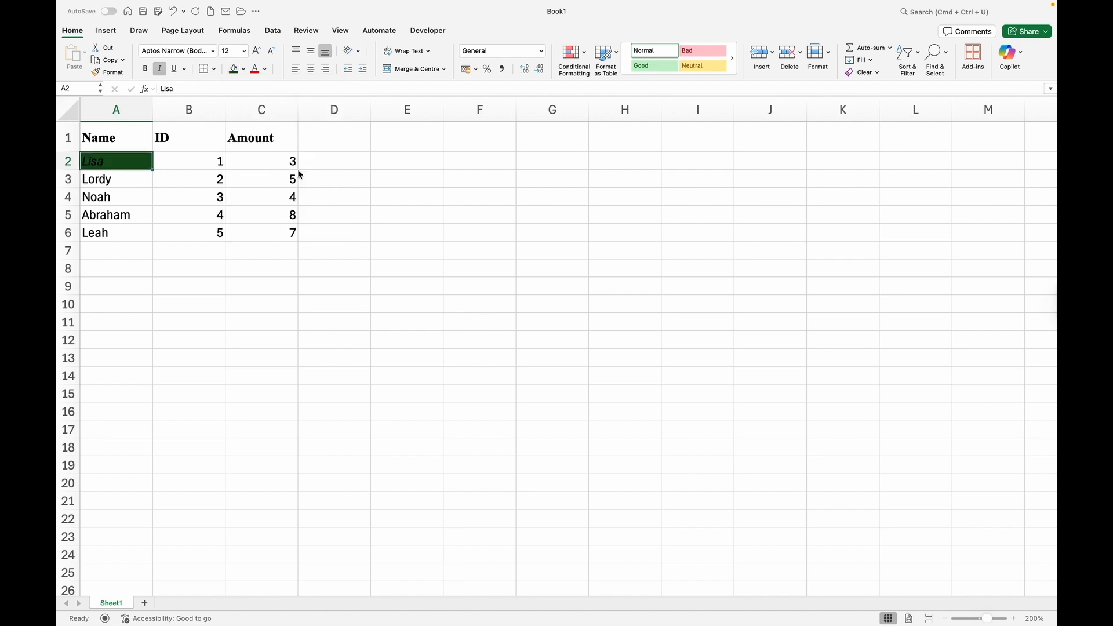
click(203, 161)
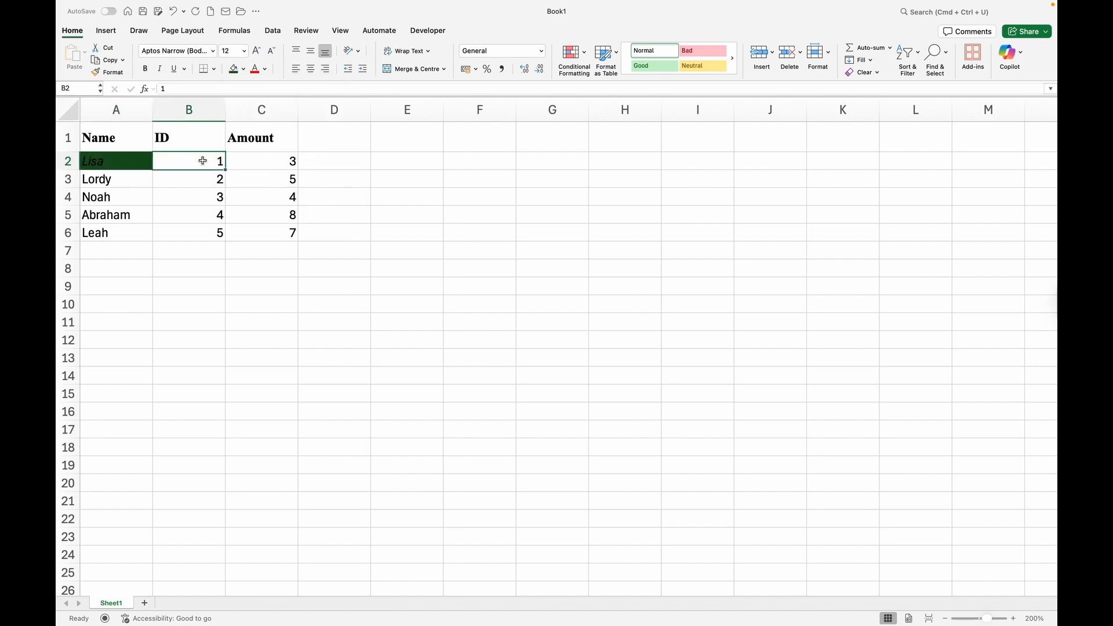
click(128, 161)
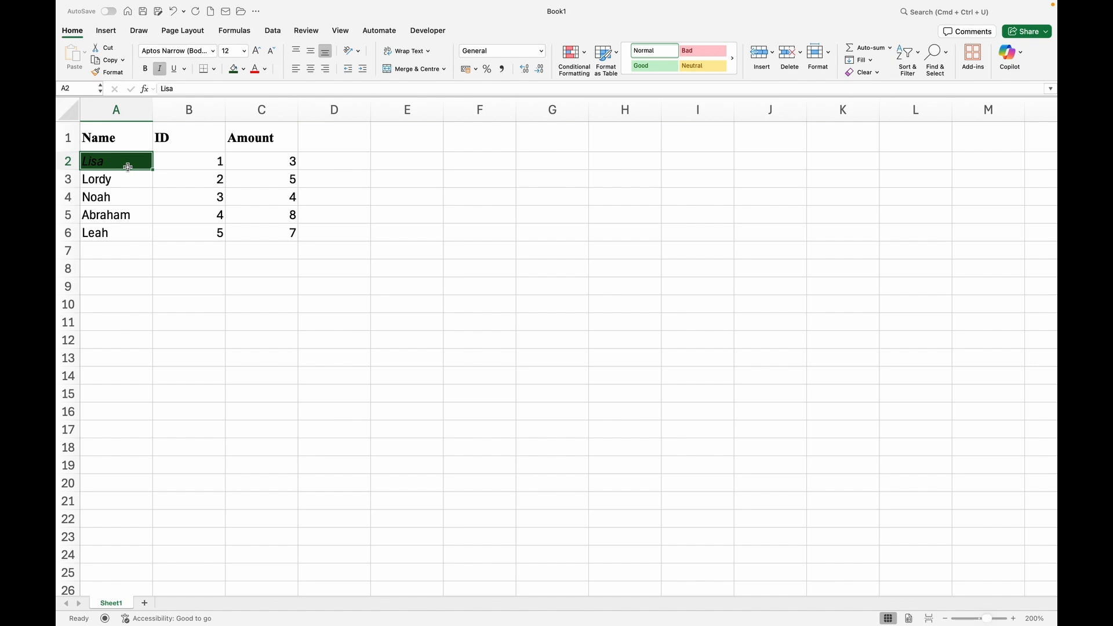
Copy A2's italic dark green format onto the Amount 3 in C2 with Format Painter.
click(112, 73)
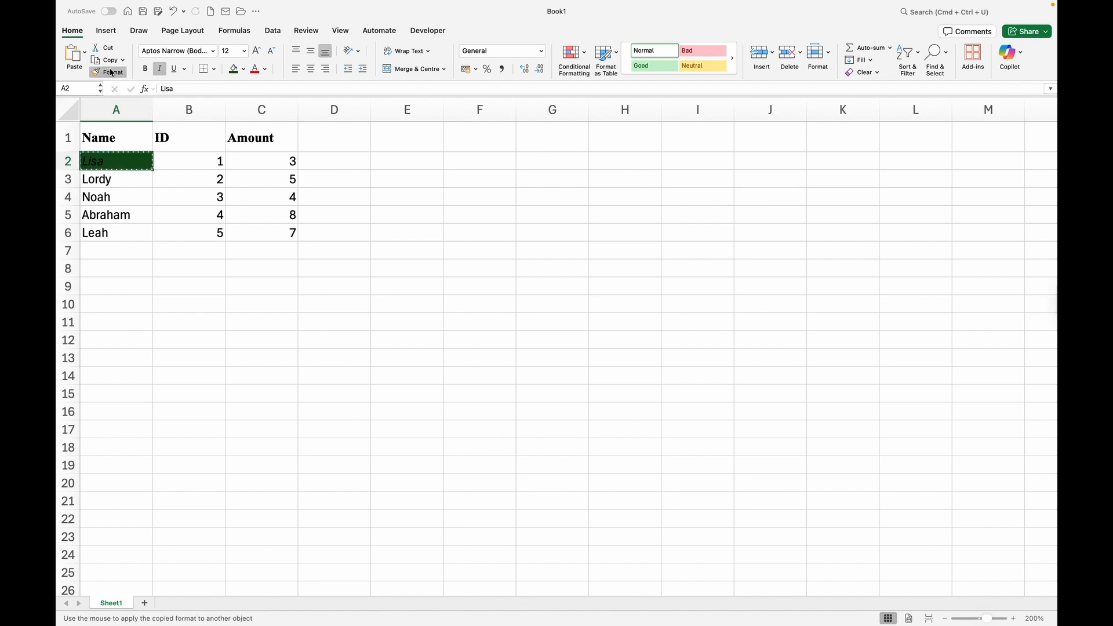
click(242, 162)
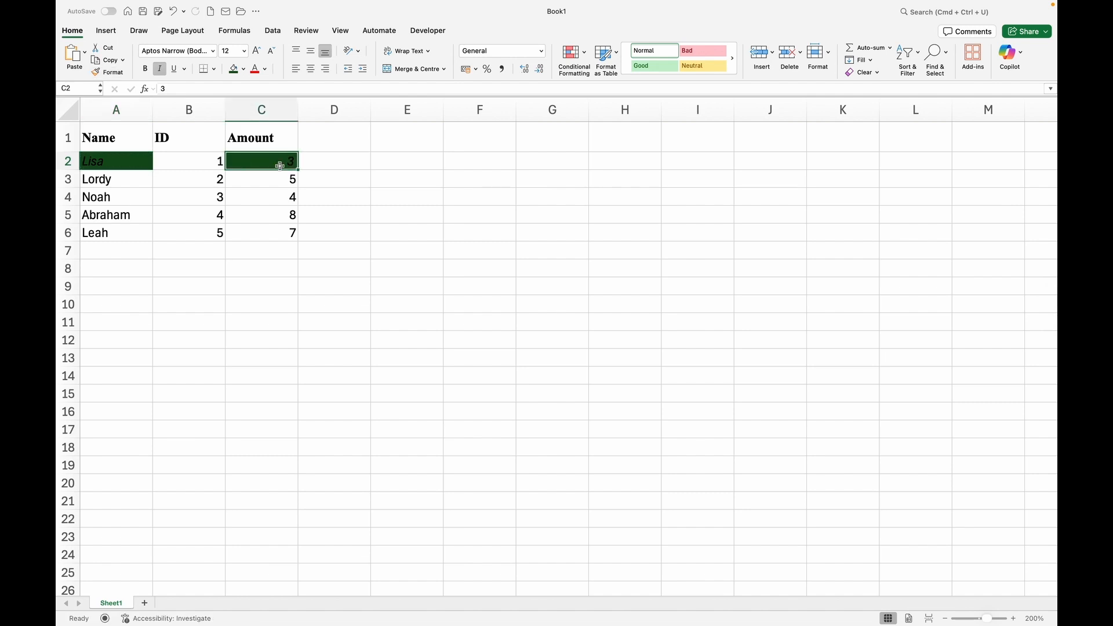
click(127, 196)
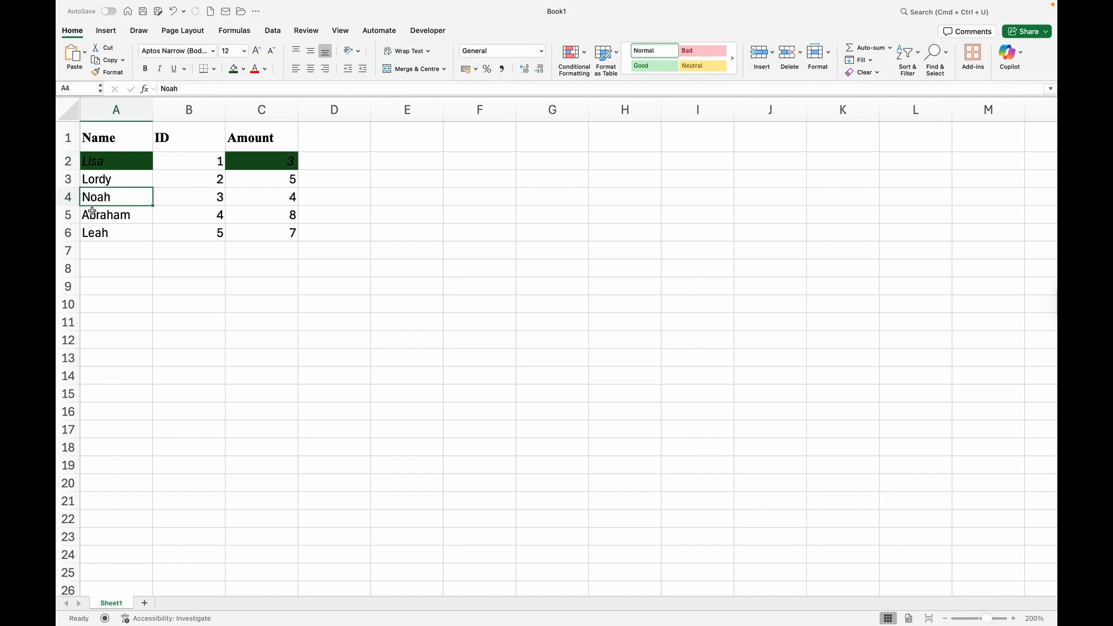
Give Noah's name in A4 dark green text and Abraham's in A5 purple text.
click(264, 70)
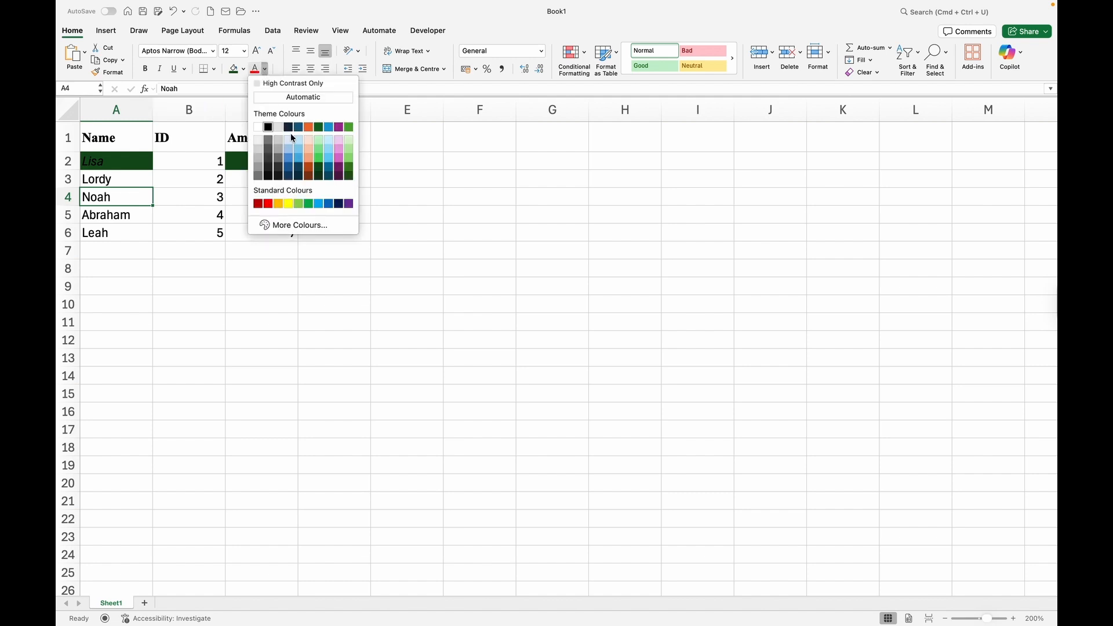
click(319, 172)
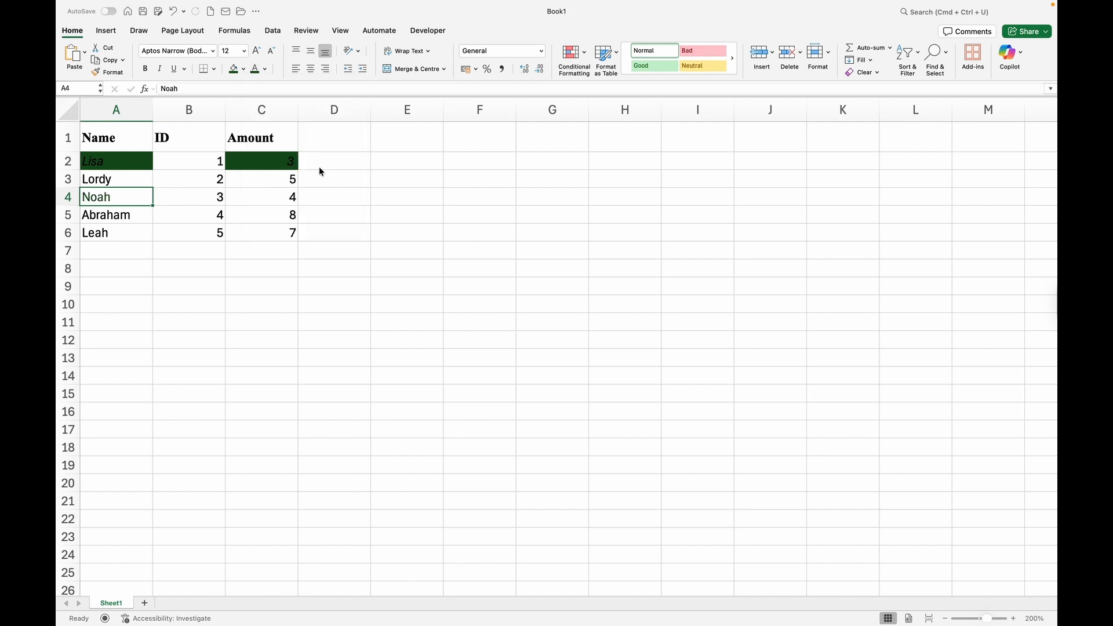
click(136, 217)
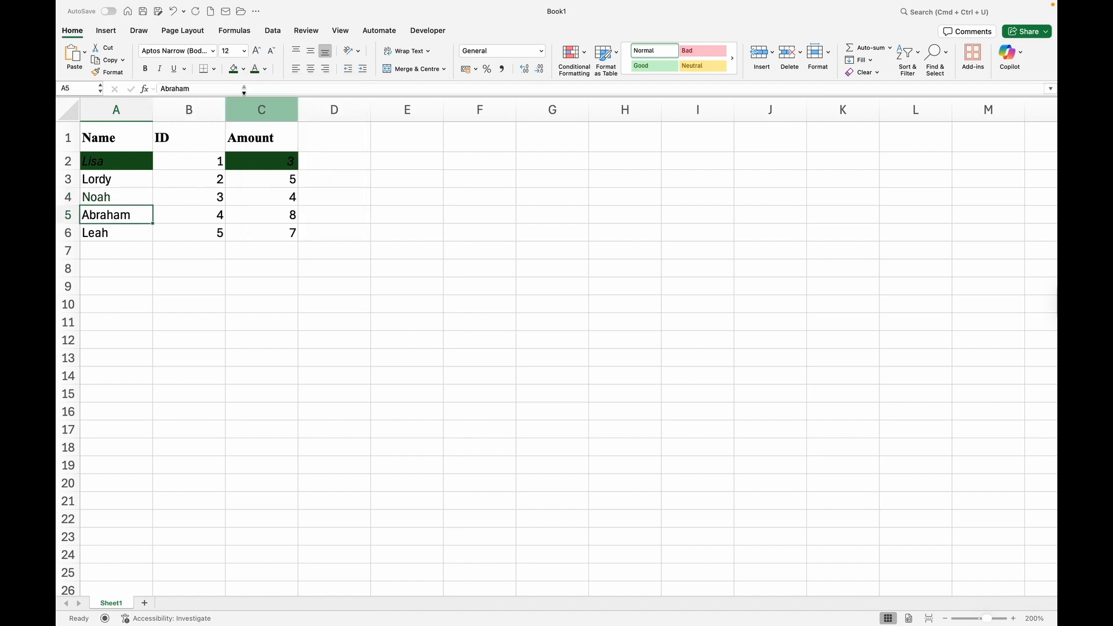
click(266, 70)
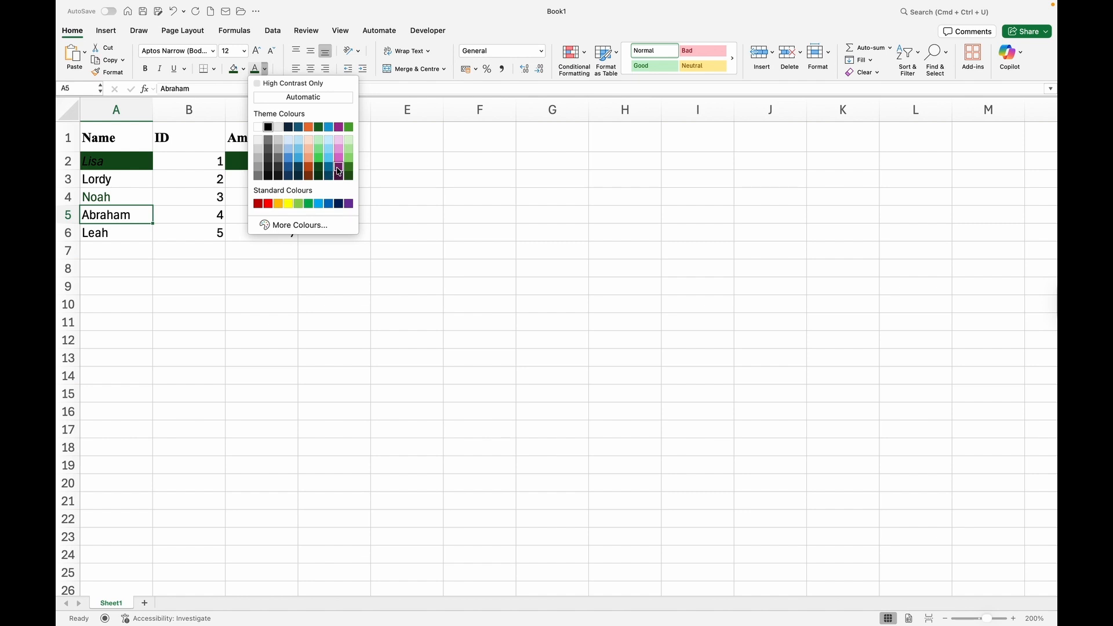
click(336, 168)
click(142, 243)
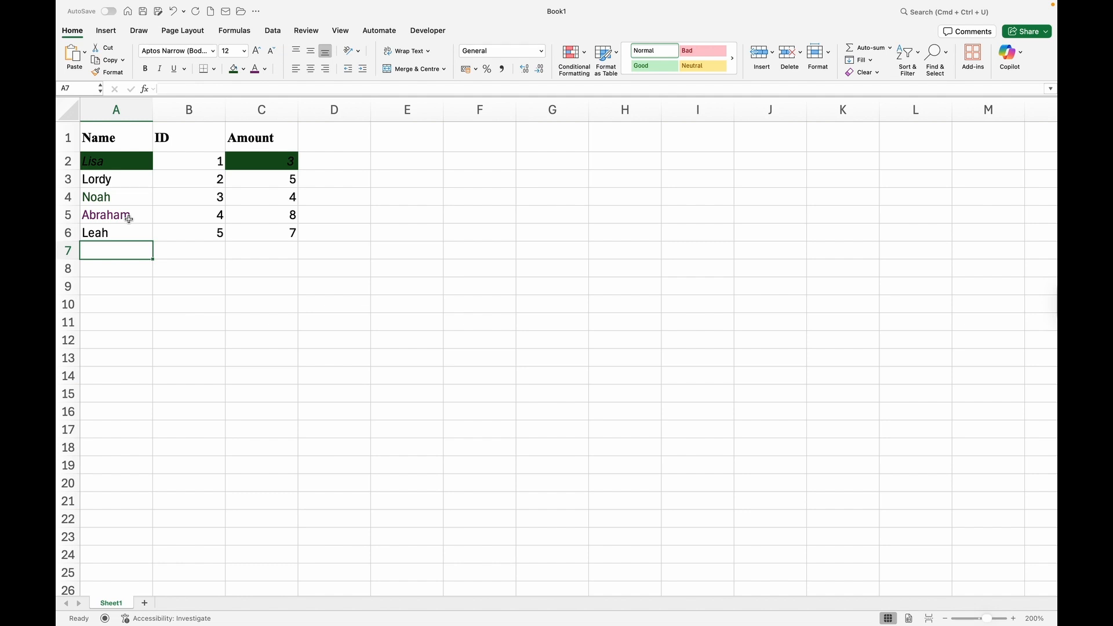
click(197, 227)
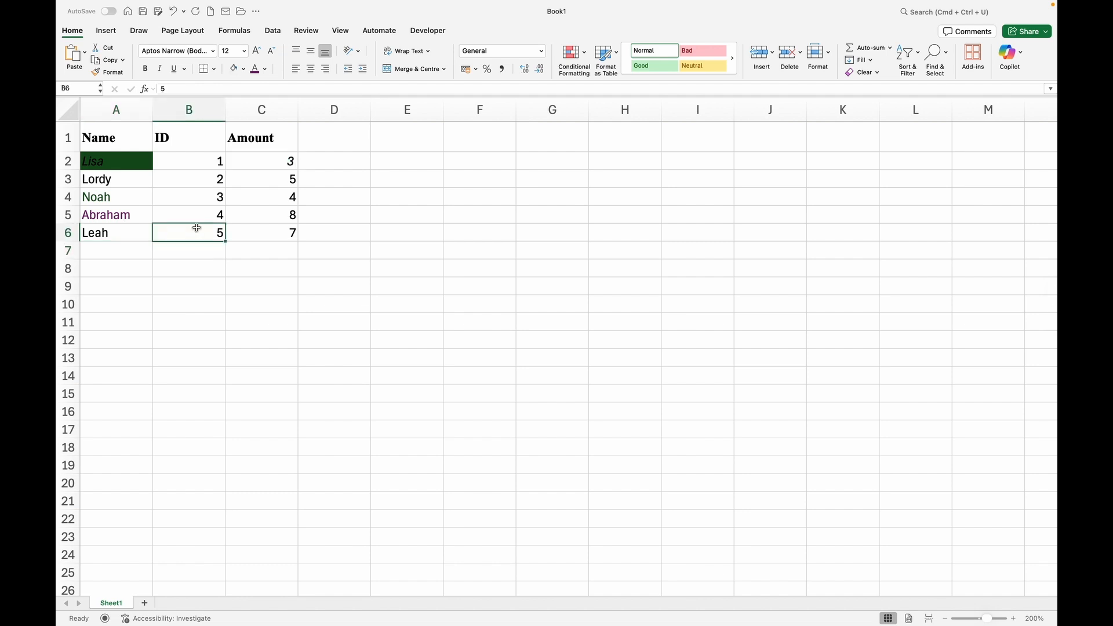
click(236, 252)
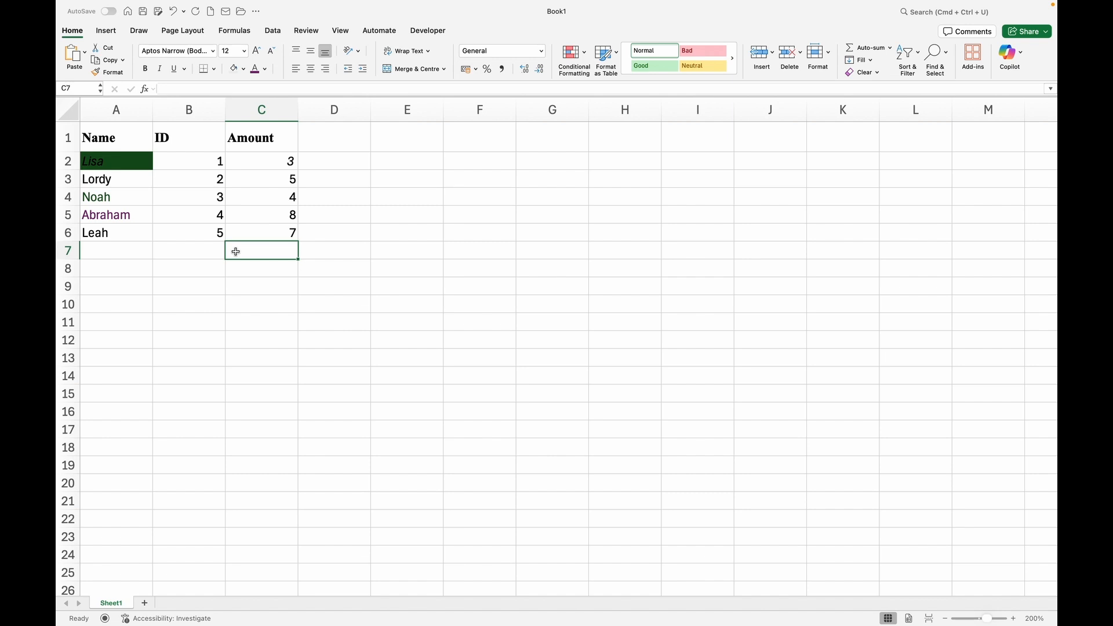
Enter =SUM(C2:C6) in C7 so it totals the amounts as 27.
text(=)
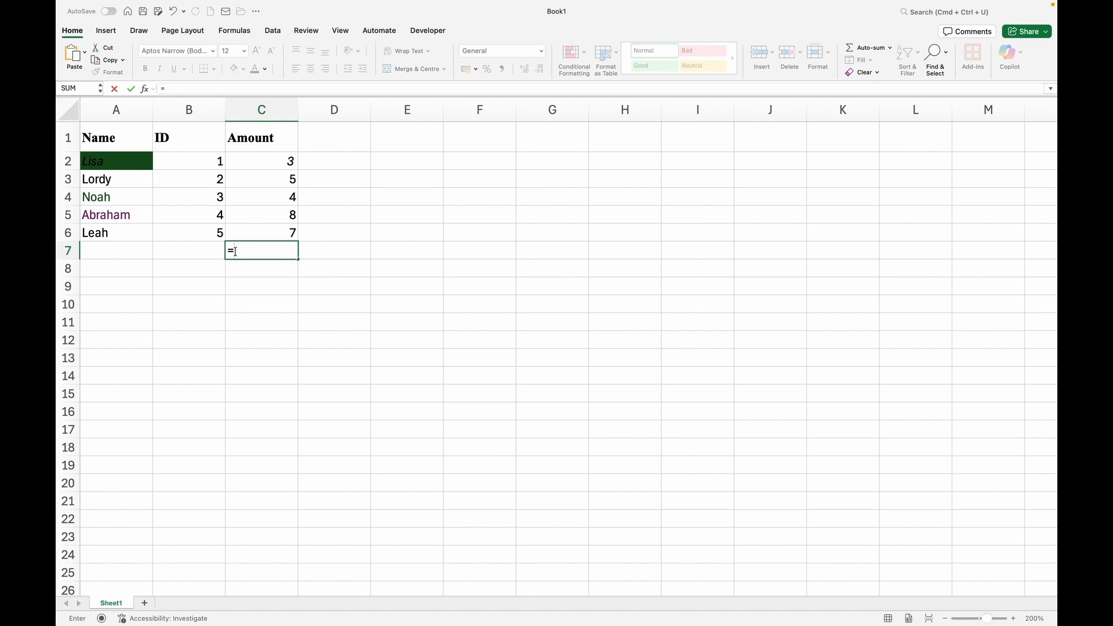
key(Caps_Lock)
text(SUM)
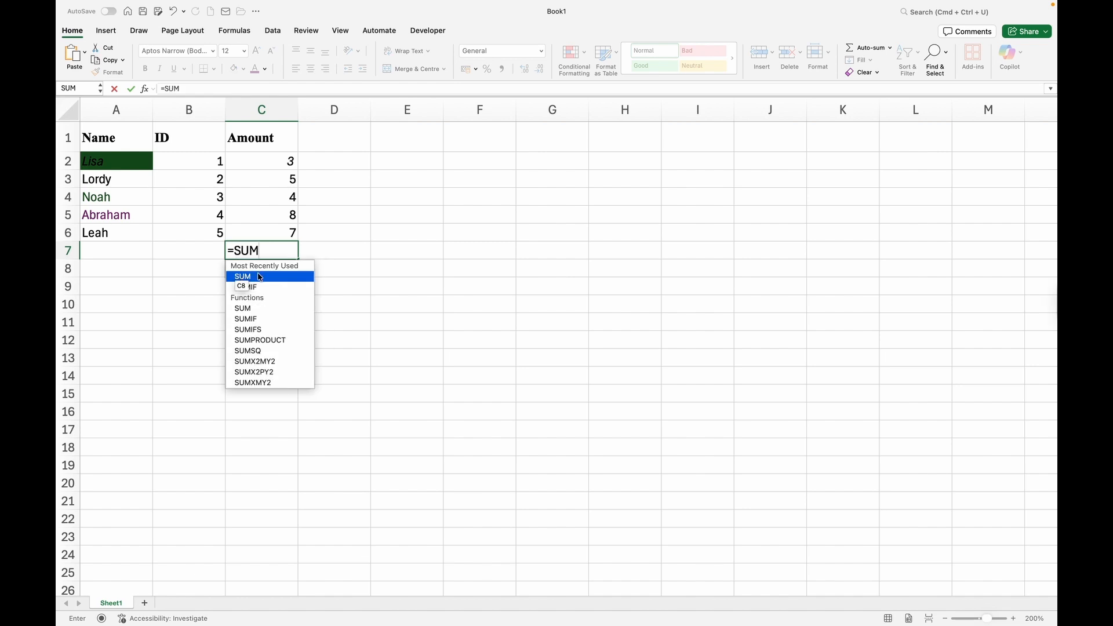
double_click(259, 277)
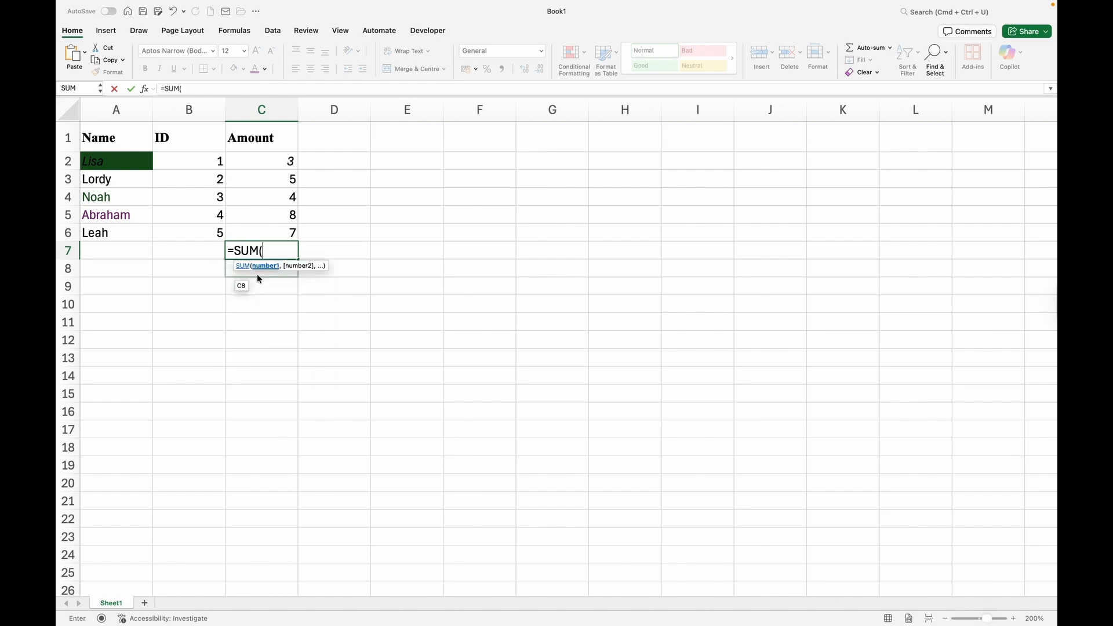
click(280, 160)
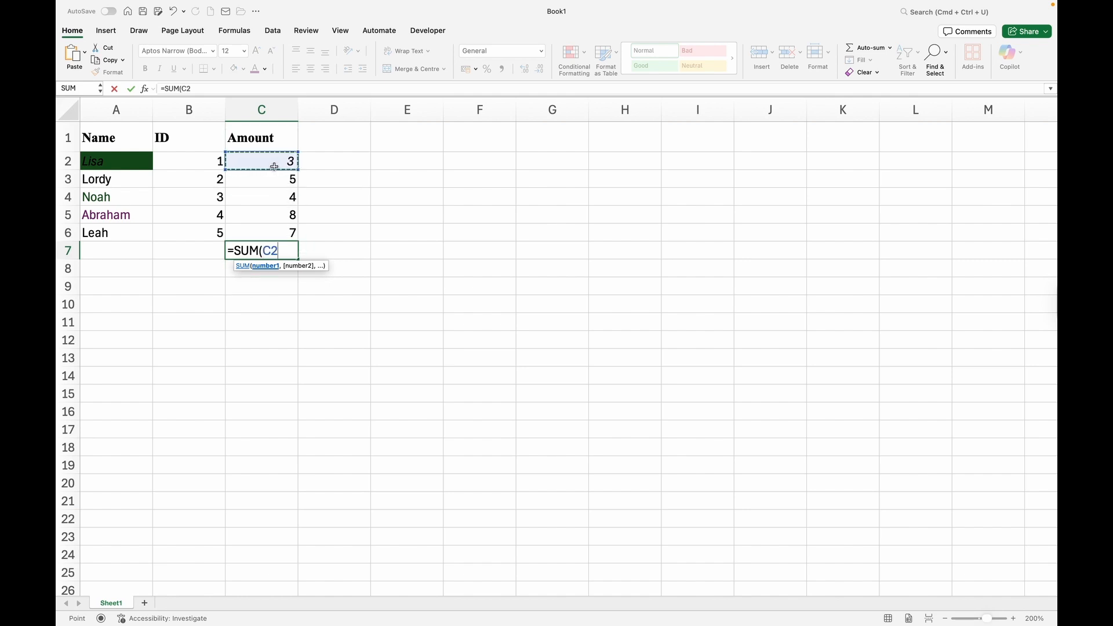
drag(275, 164, 263, 233)
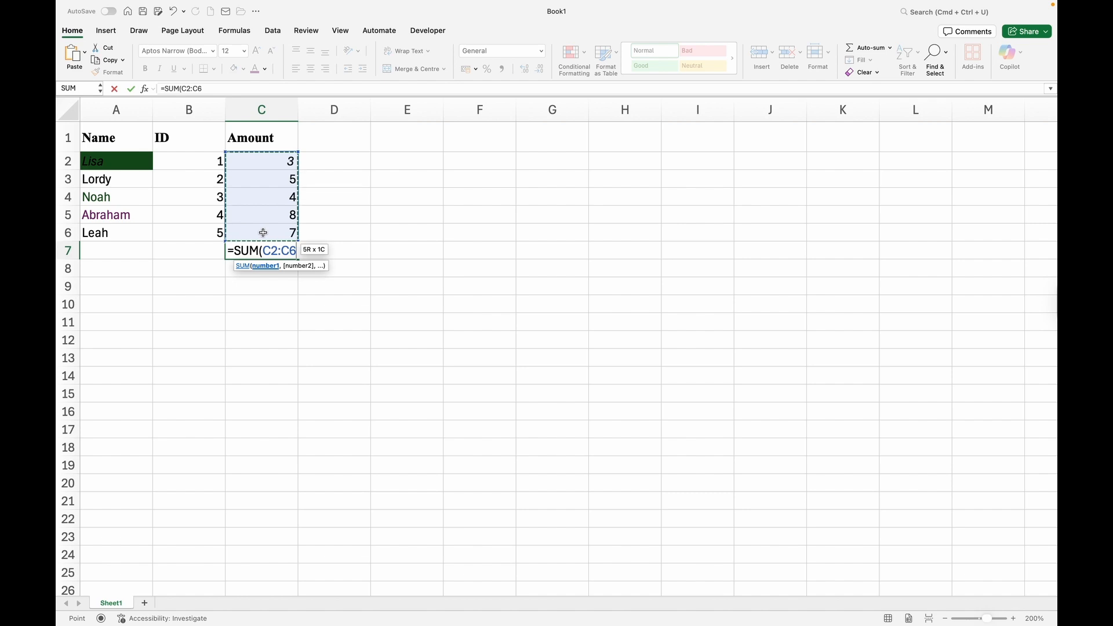
text())
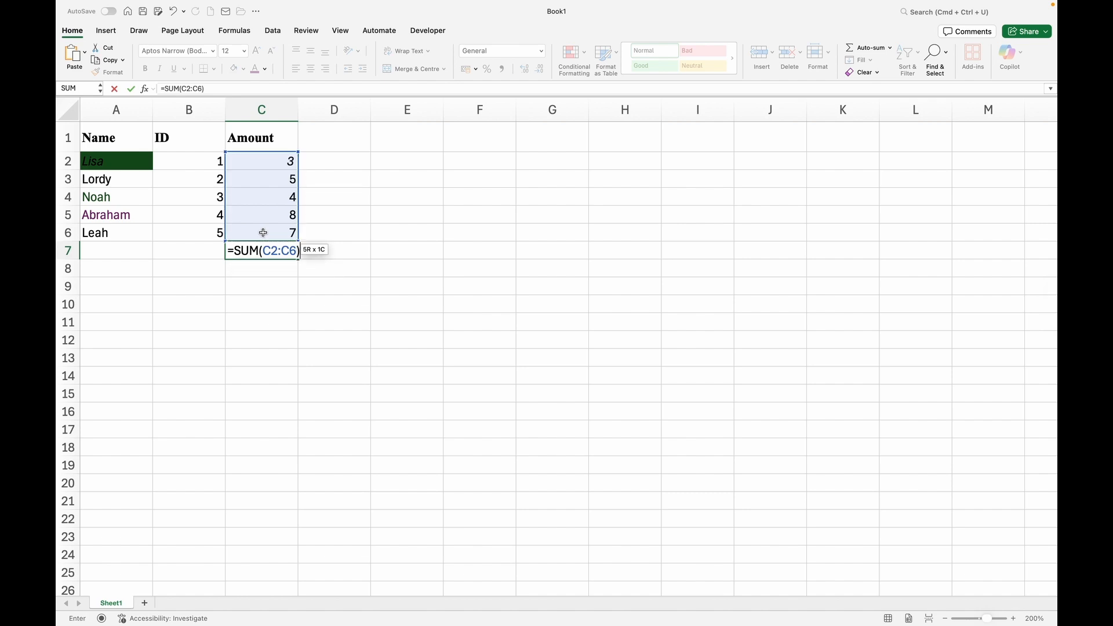
key(Return)
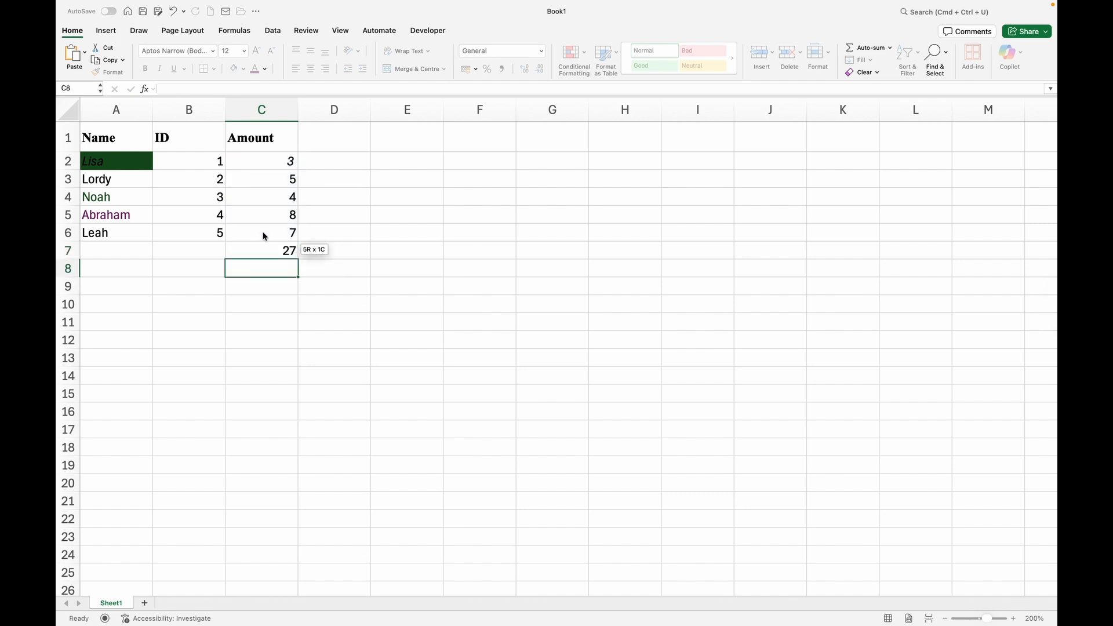
click(259, 246)
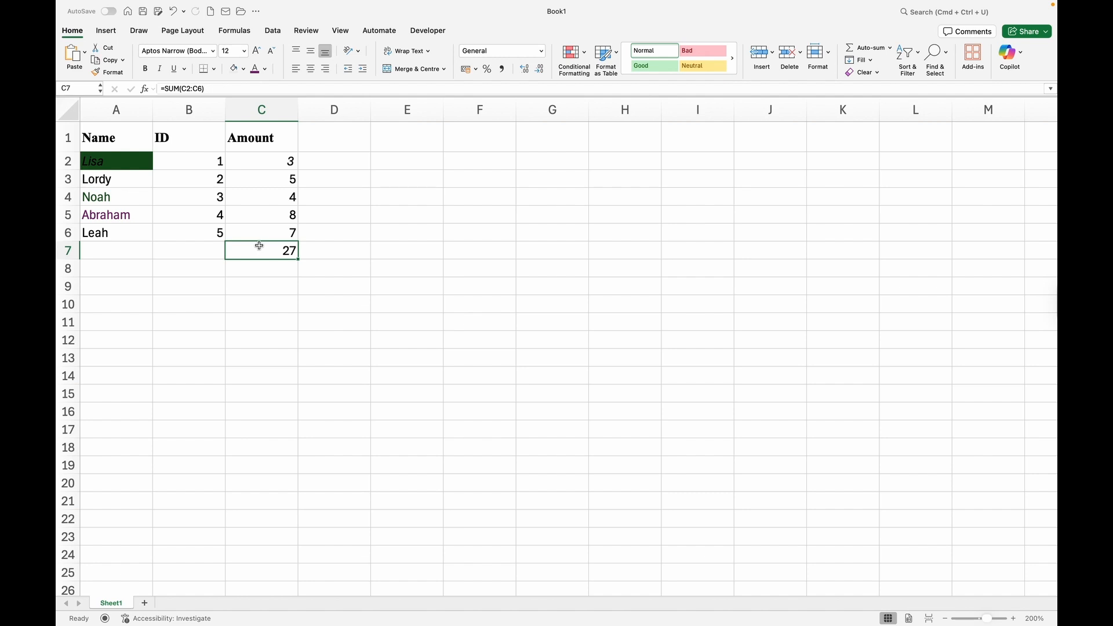
triple_click(207, 87)
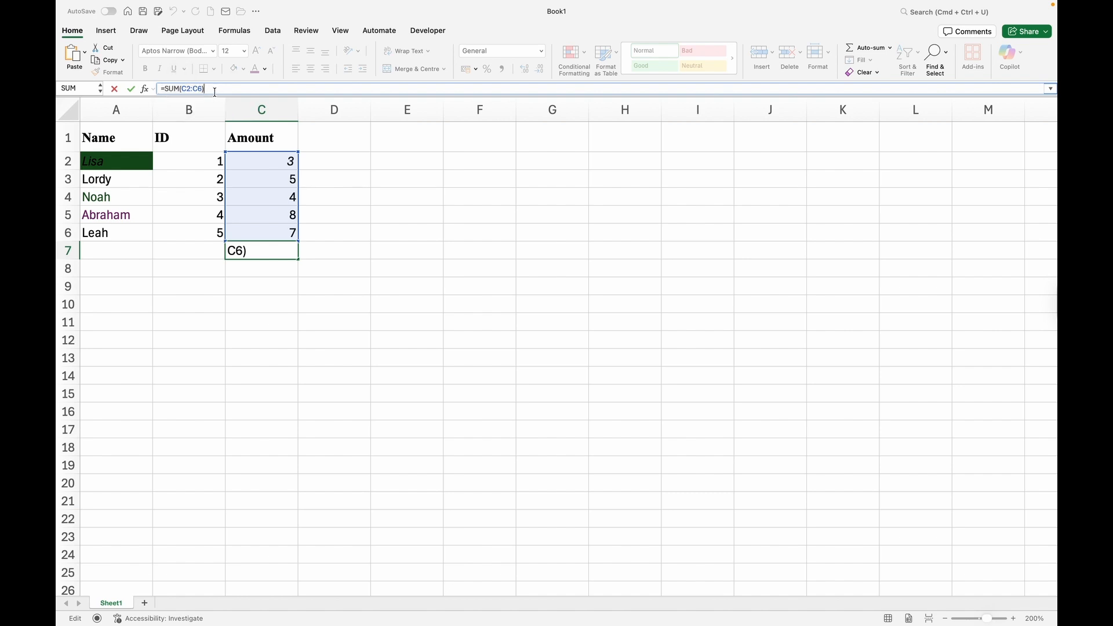
click(201, 88)
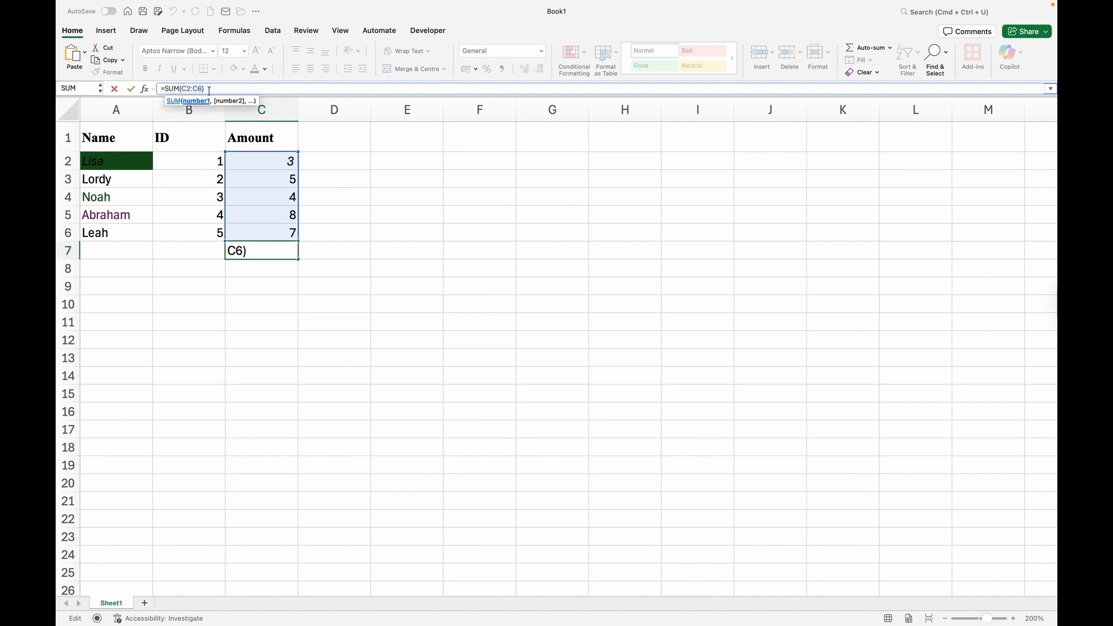
click(130, 89)
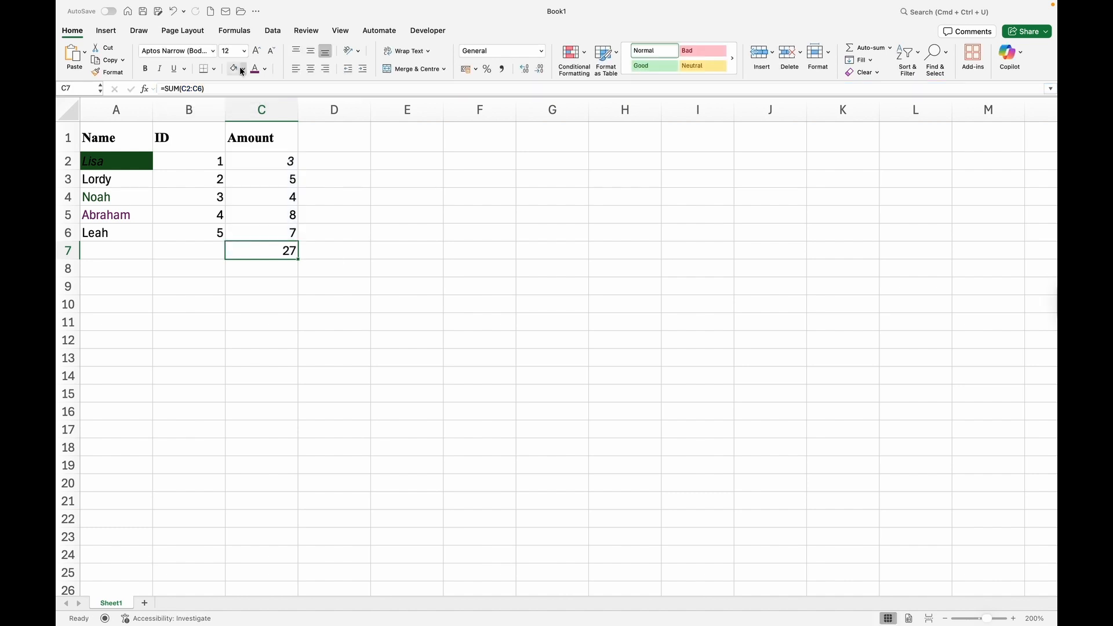
Give the total cell C7 a green fill.
click(243, 69)
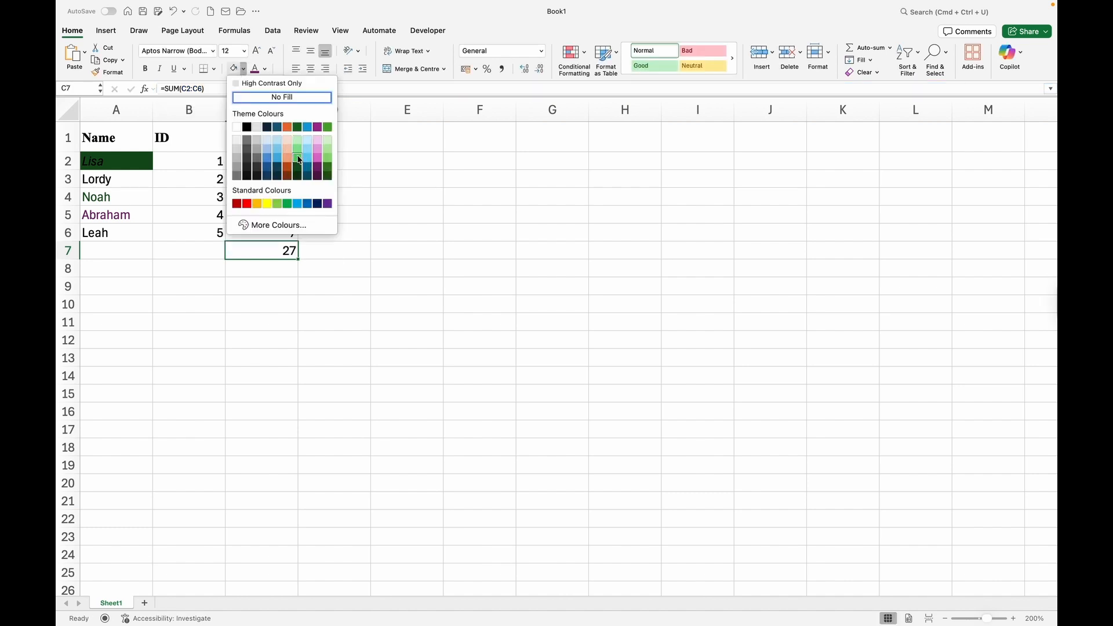
click(298, 159)
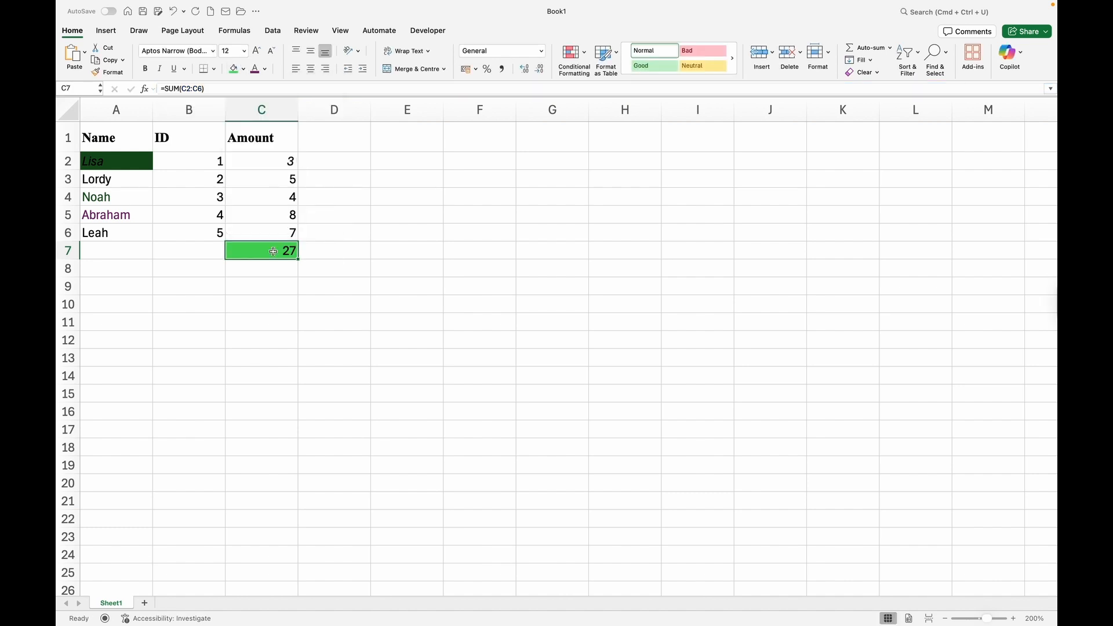
click(333, 161)
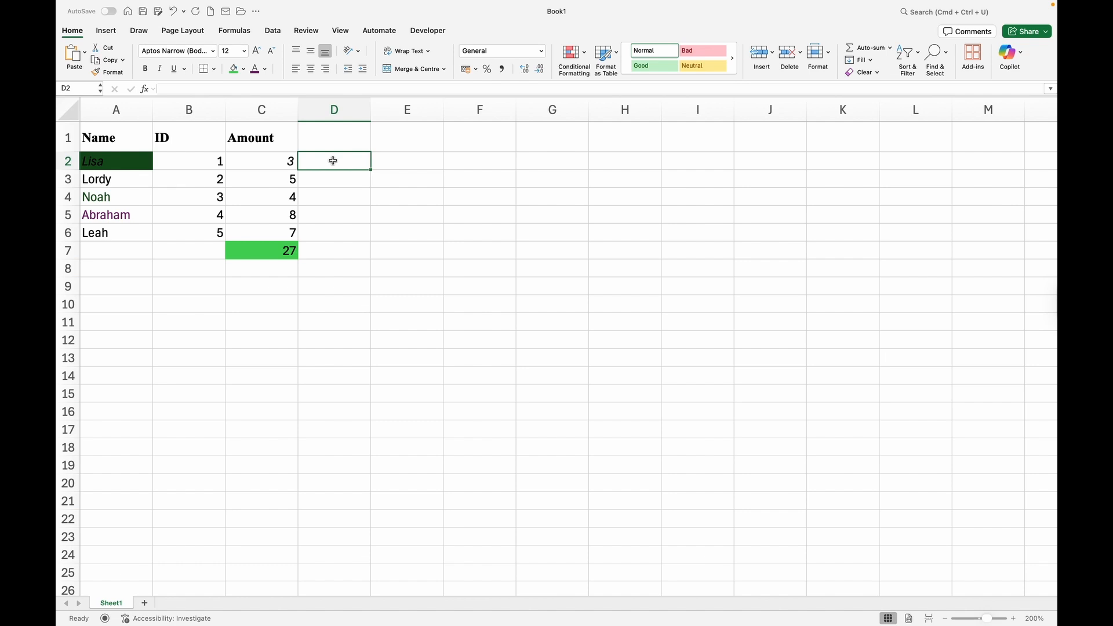
Enter =B2-C2 in D2 so it shows -2.
text(=)
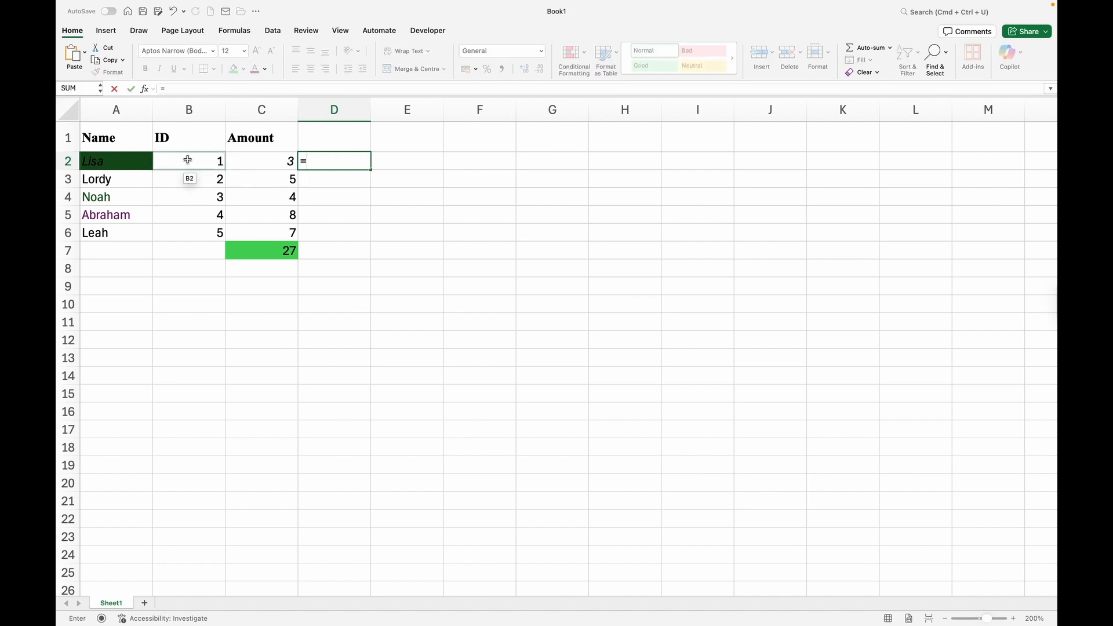
click(185, 161)
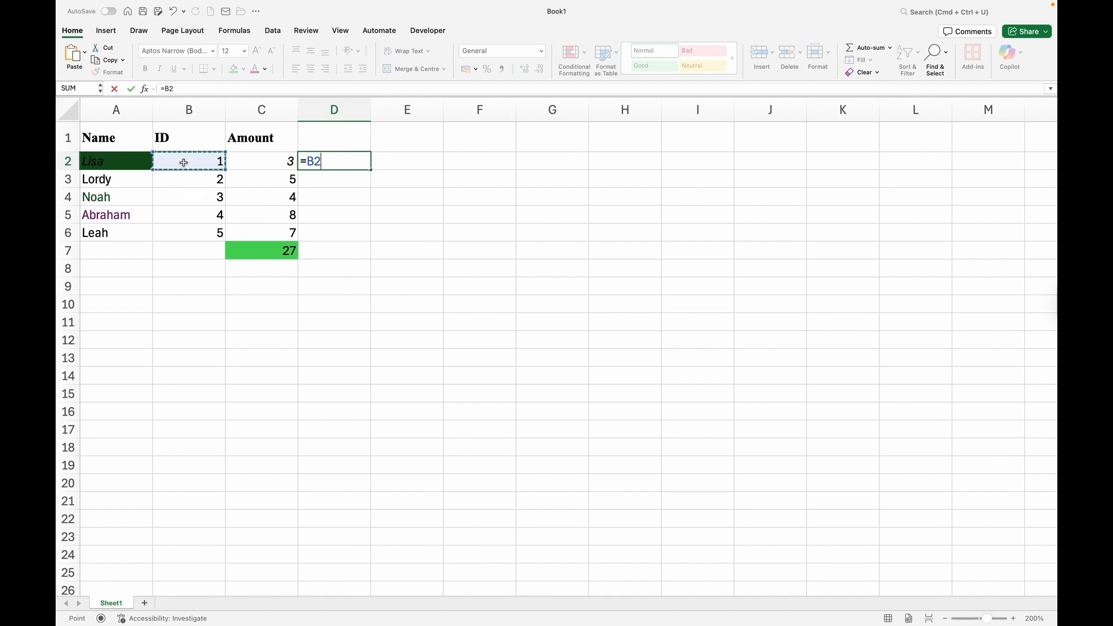
text(-)
click(258, 164)
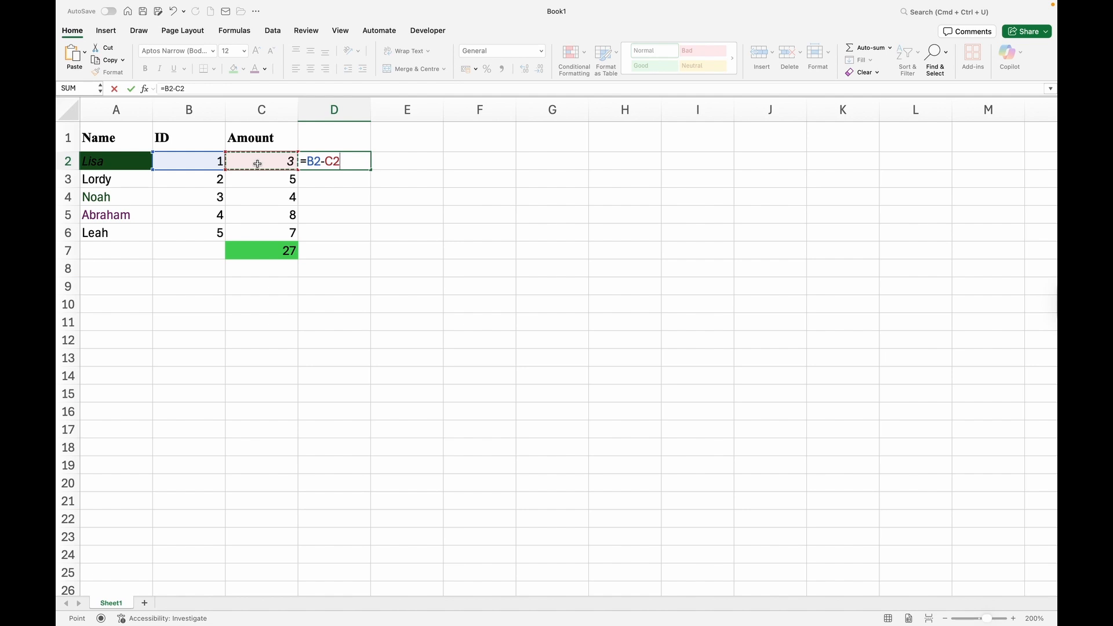
key(Return)
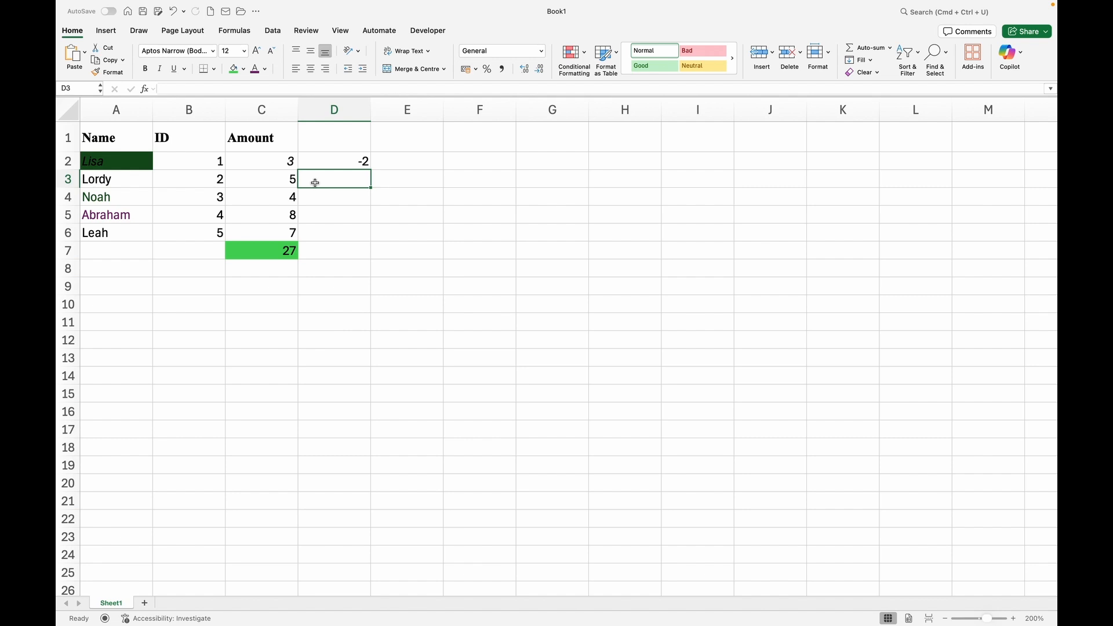
Enter =AVERAGE(B2:B6) in B7 so it shows 3.
click(183, 167)
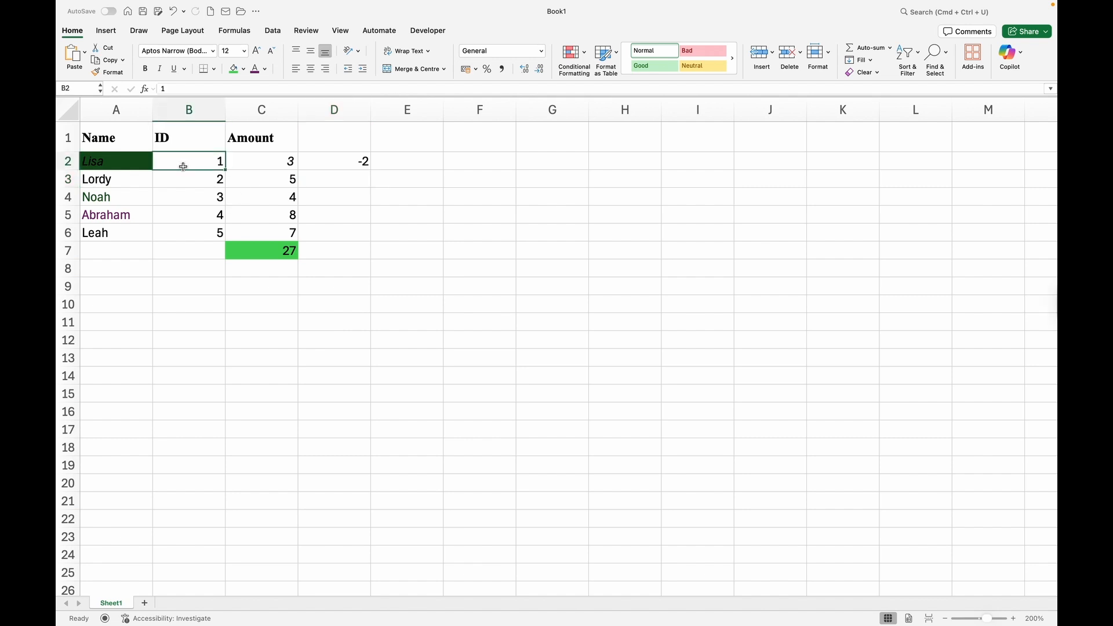
click(165, 251)
text(=)
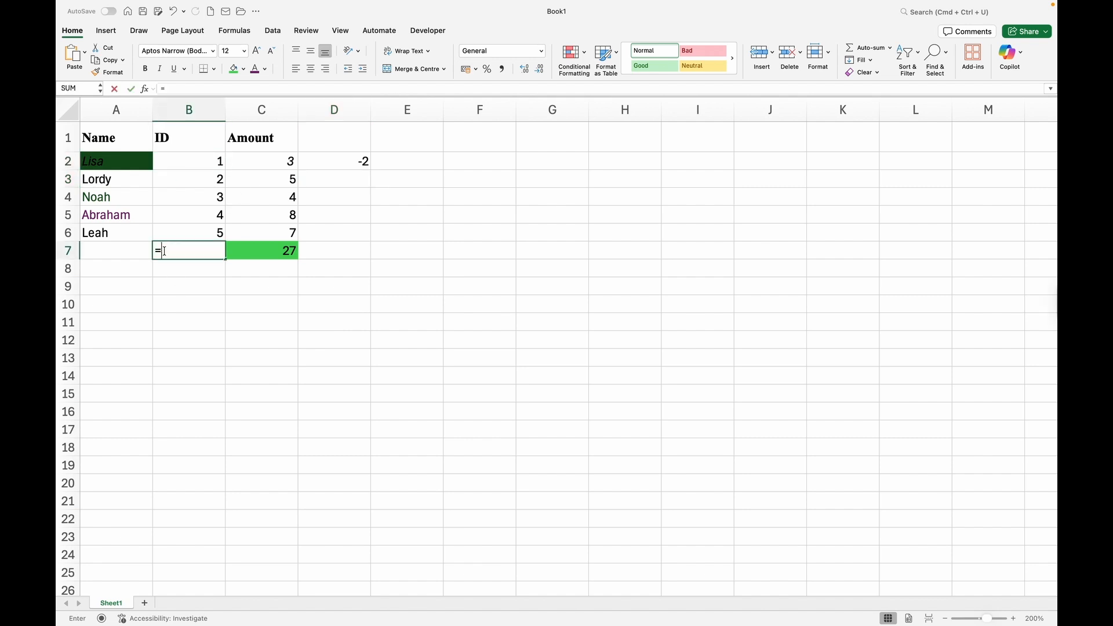
text(A)
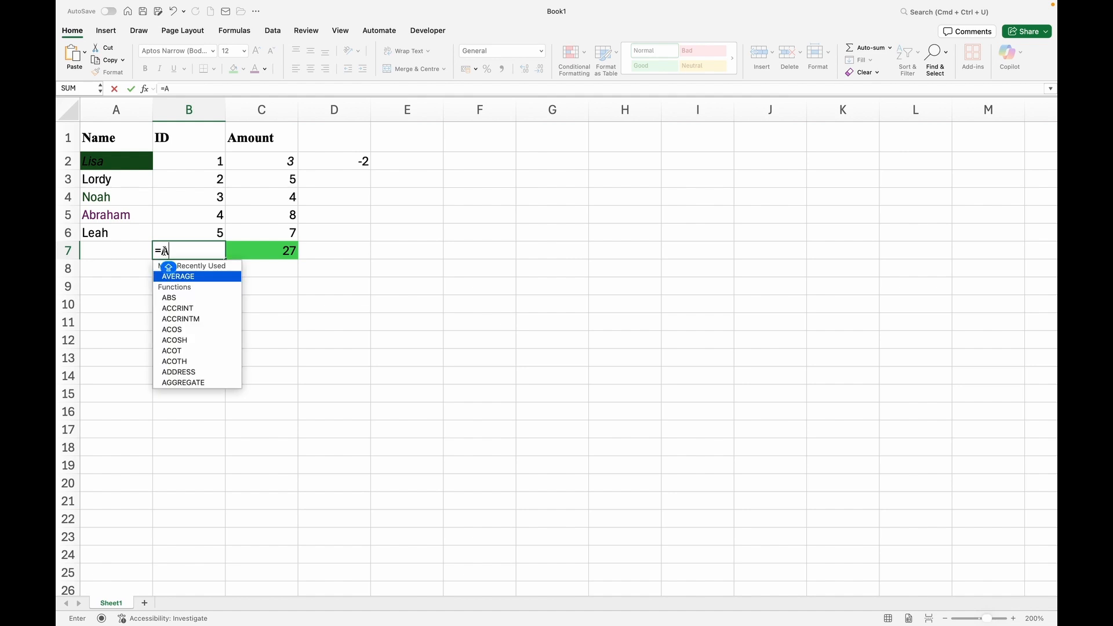
double_click(190, 279)
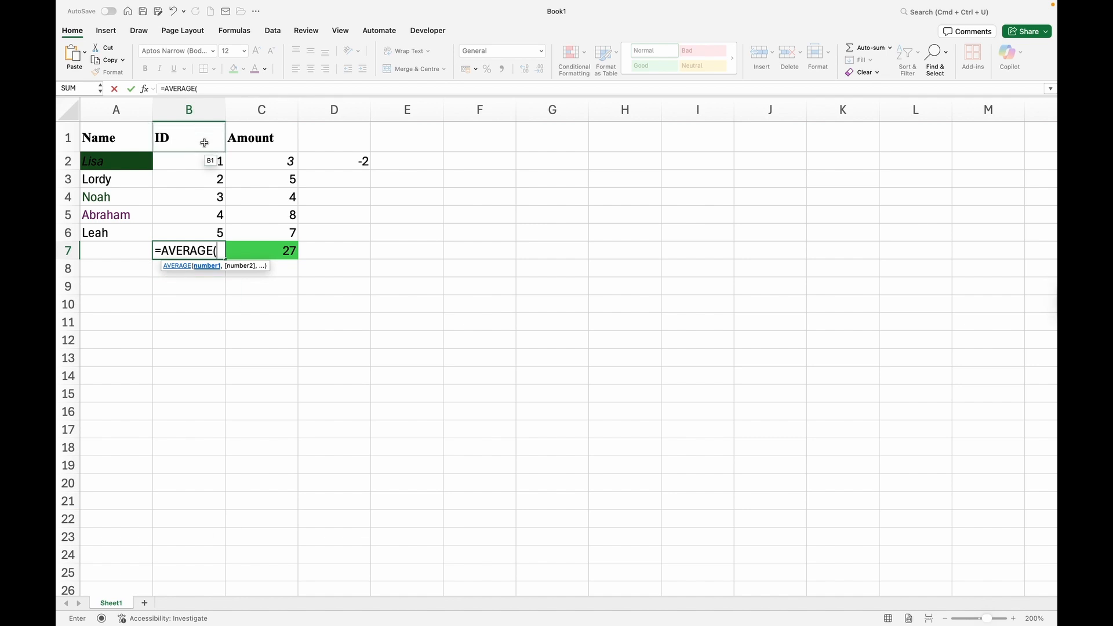
click(205, 160)
drag(205, 160, 183, 231)
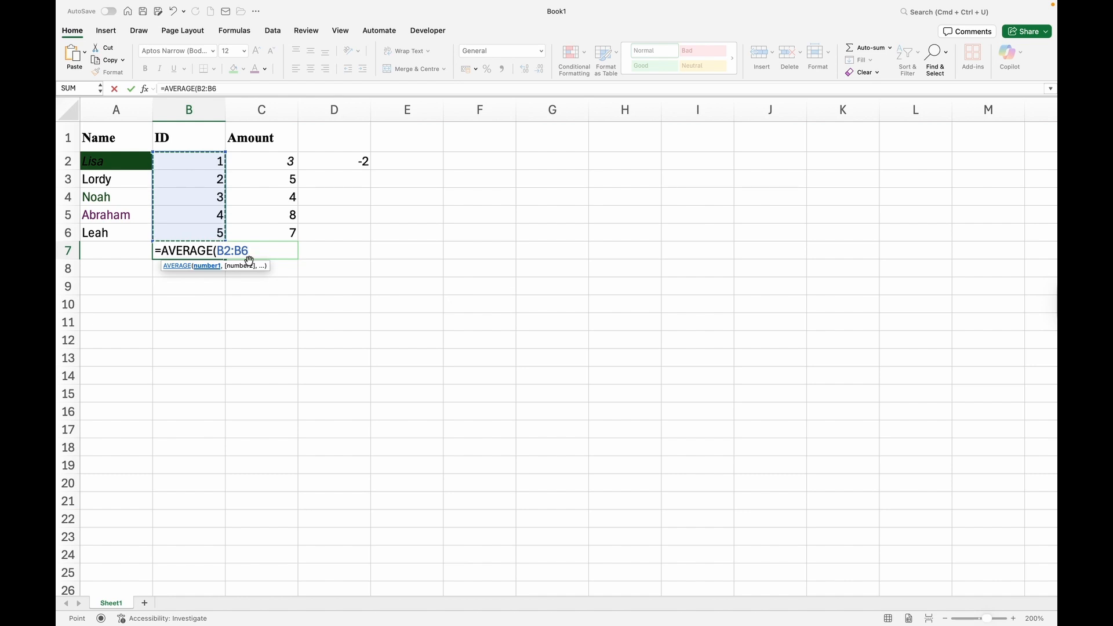
text())
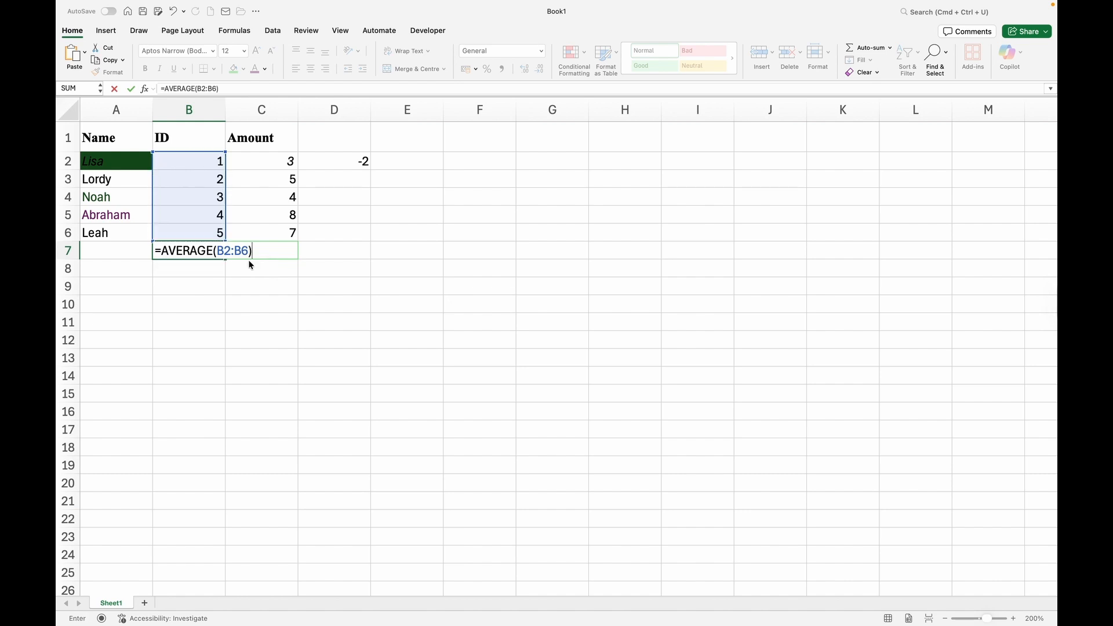
key(Return)
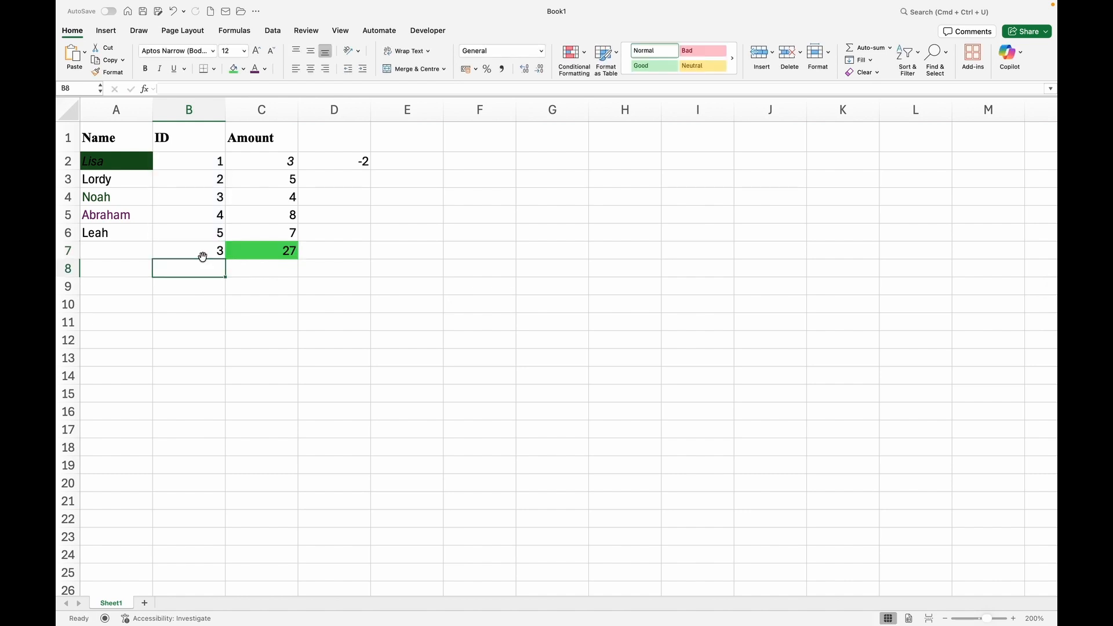
click(202, 257)
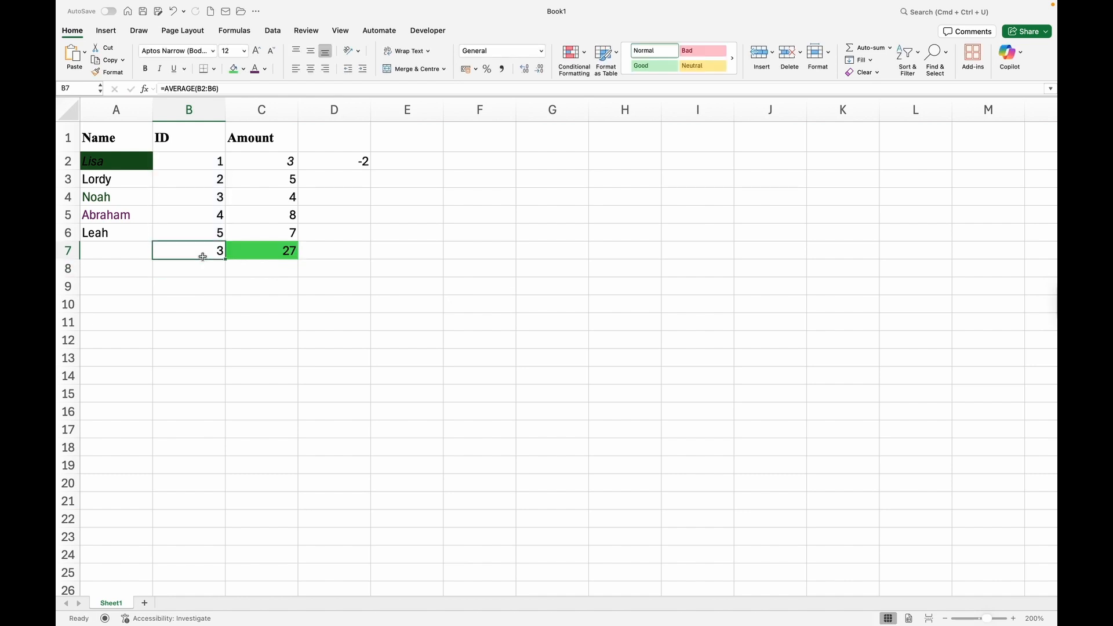
Give B7 a dark green fill with a light text colour.
click(244, 70)
click(324, 149)
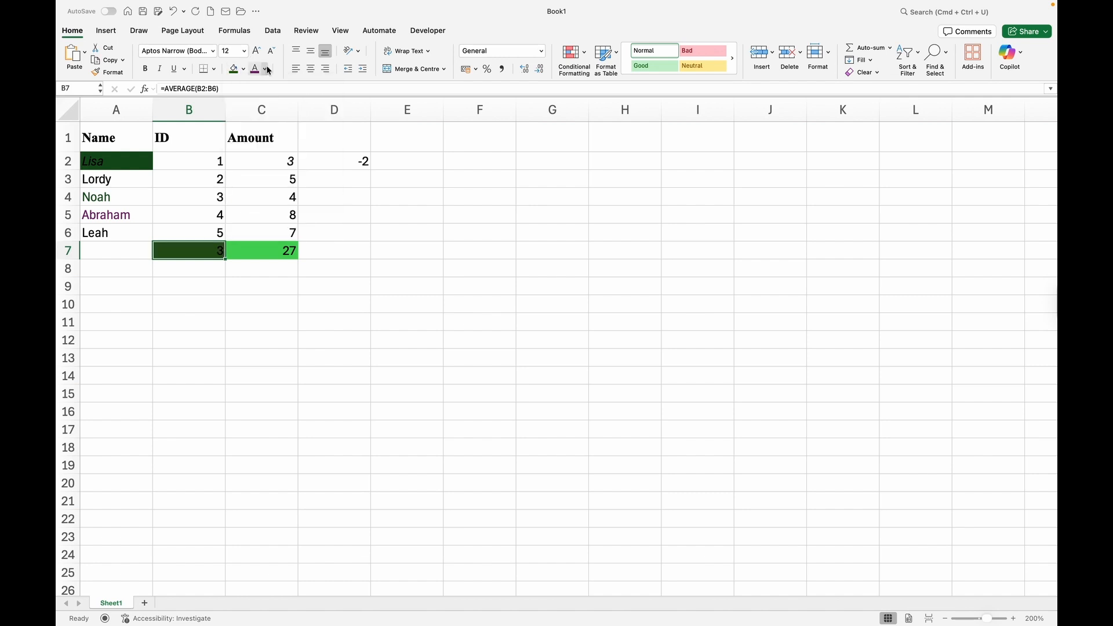
click(265, 69)
click(266, 130)
click(334, 177)
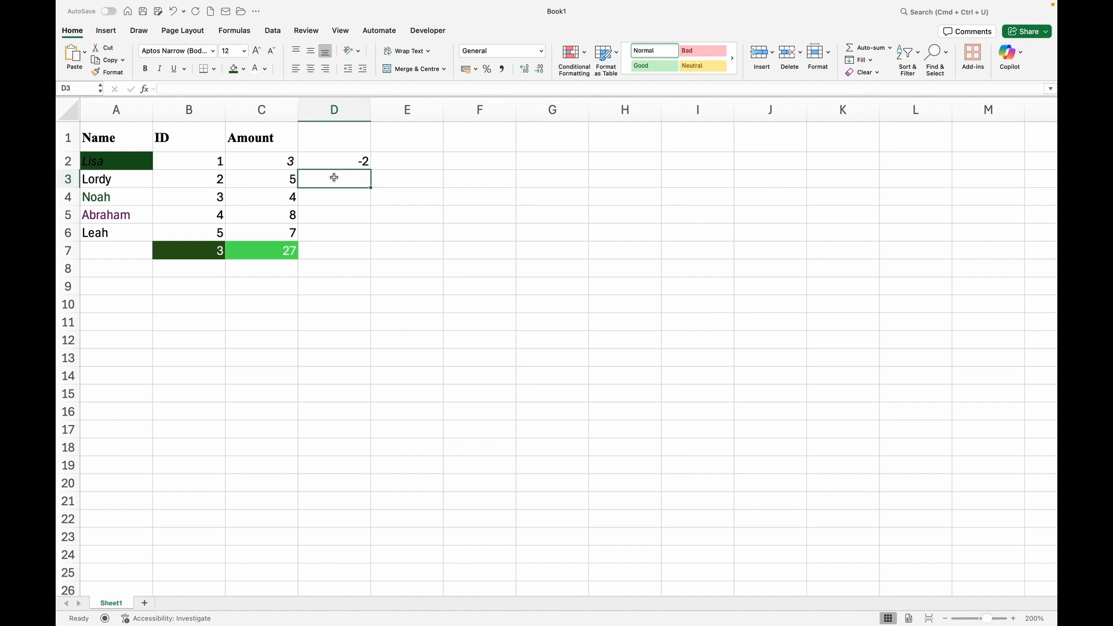
Enter =B3*C3 in D3 to multiply Lordy's ID by his Amount, showing 10.
text(=)
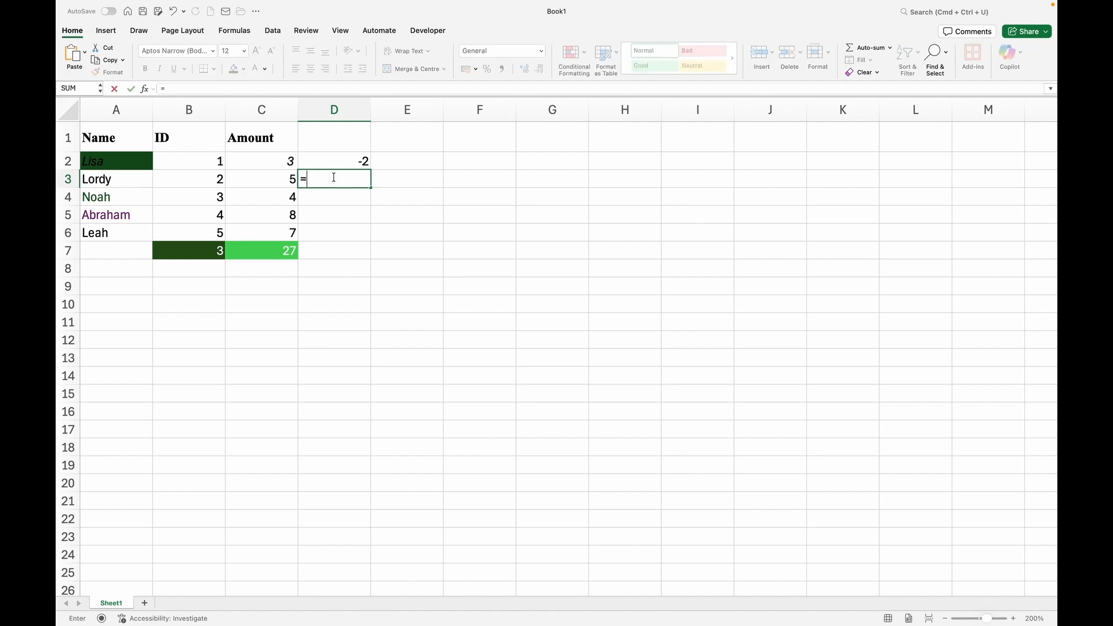
click(204, 183)
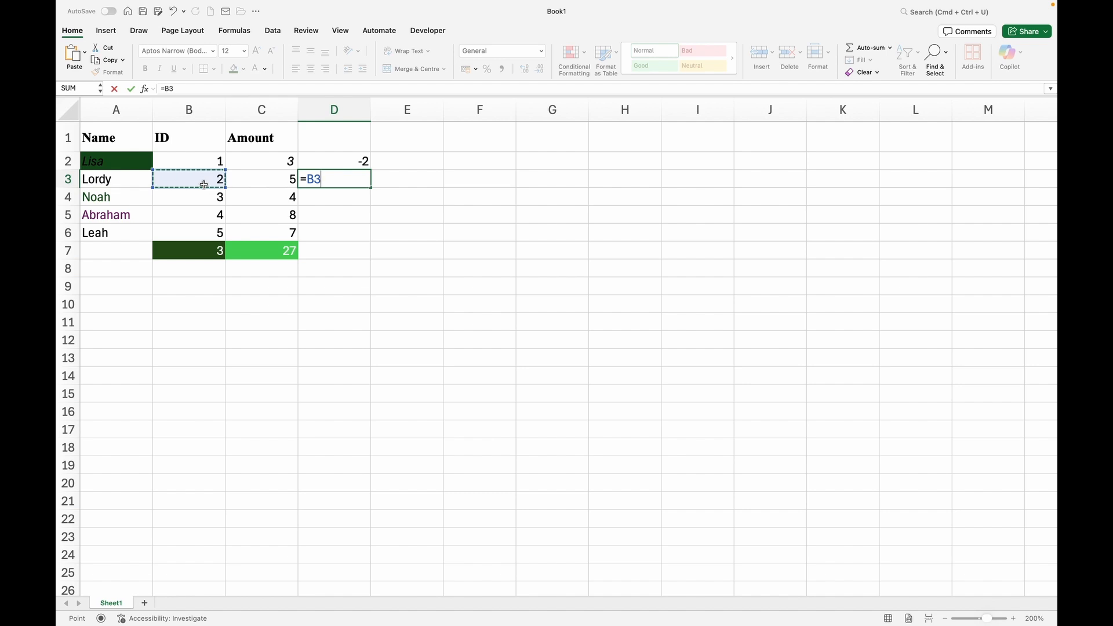
text(*)
click(256, 181)
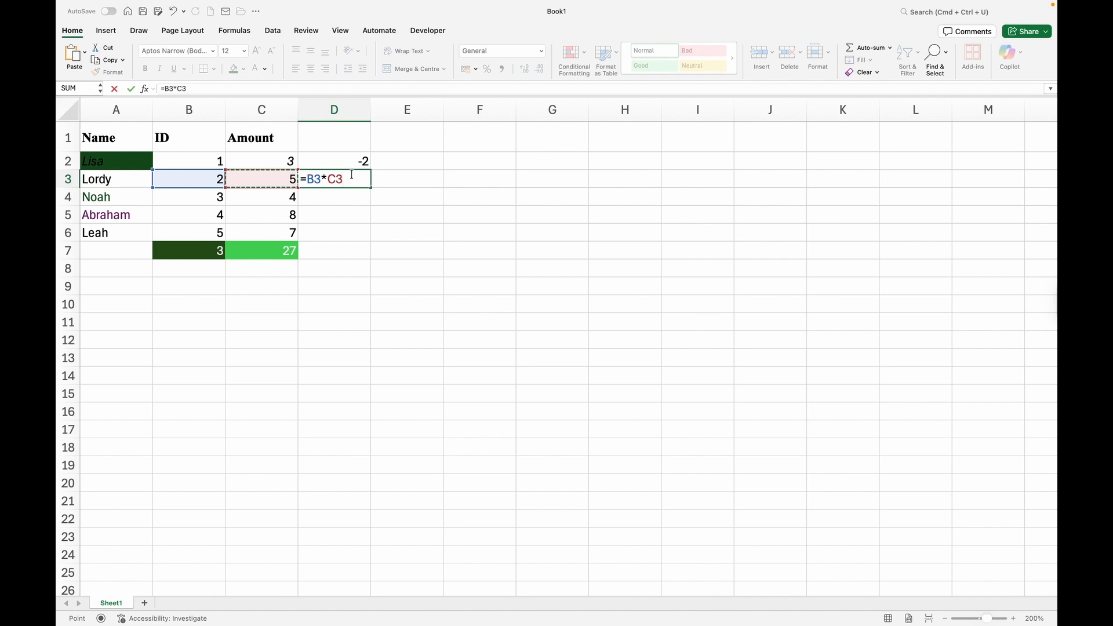
key(Return)
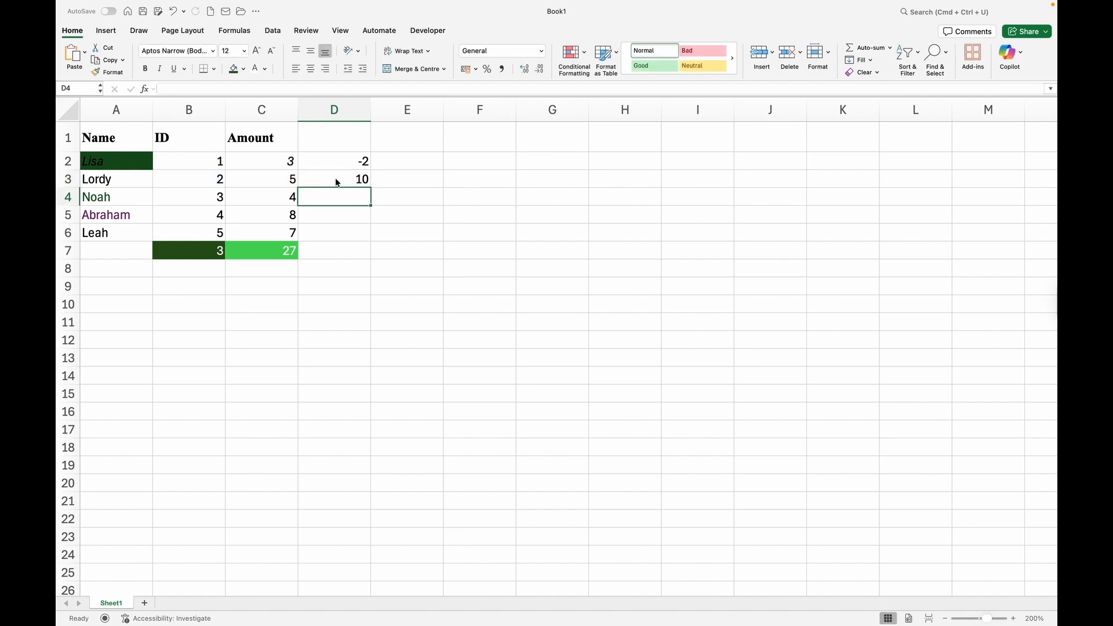
click(336, 179)
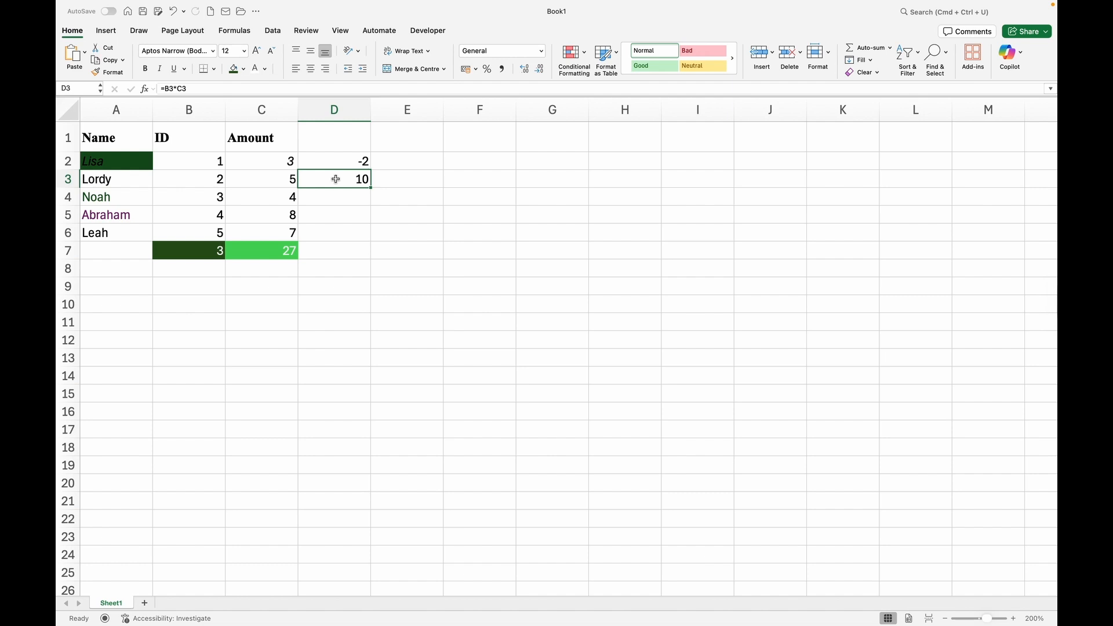
key(Down)
key(Down)
key(Down)
key(Down)
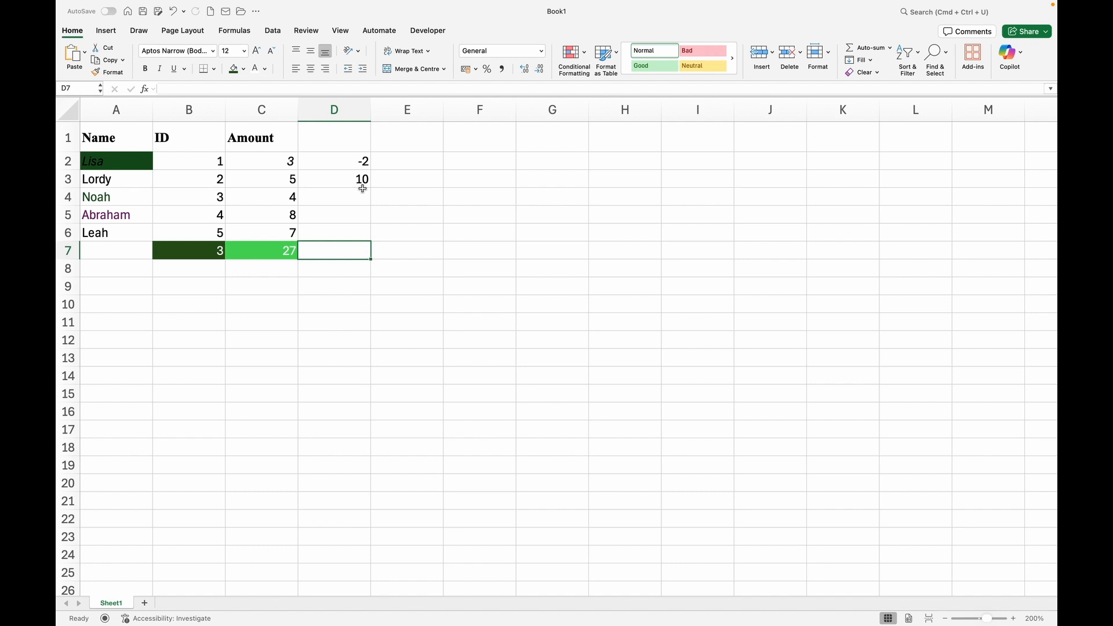
Drag-select the table A2:D7, then a block of empty cells from E6.
click(104, 160)
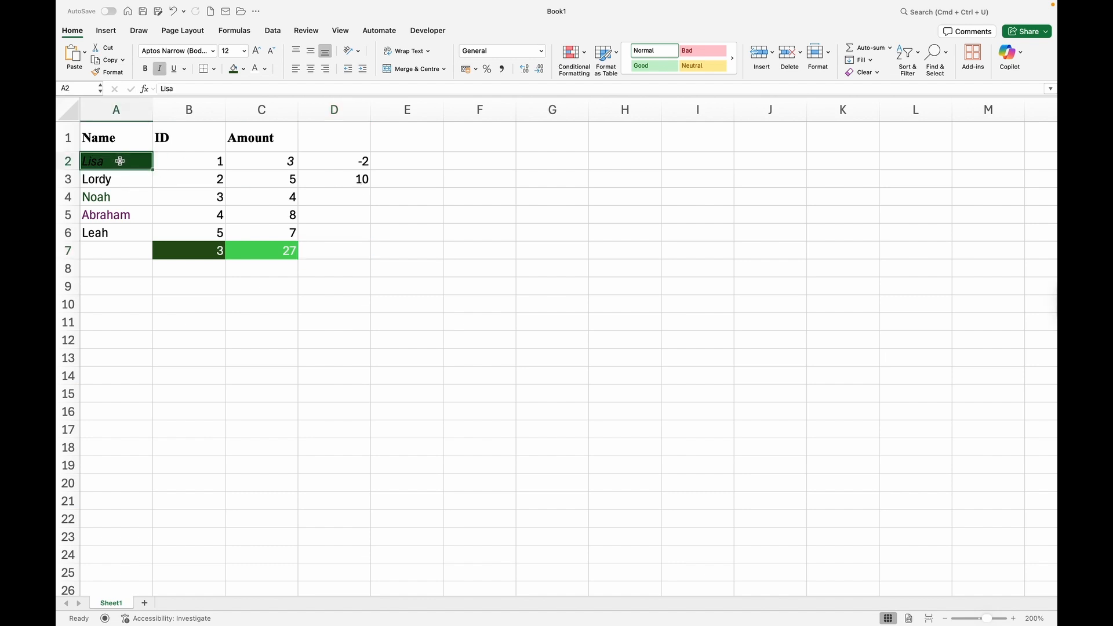
drag(120, 161, 329, 249)
click(412, 231)
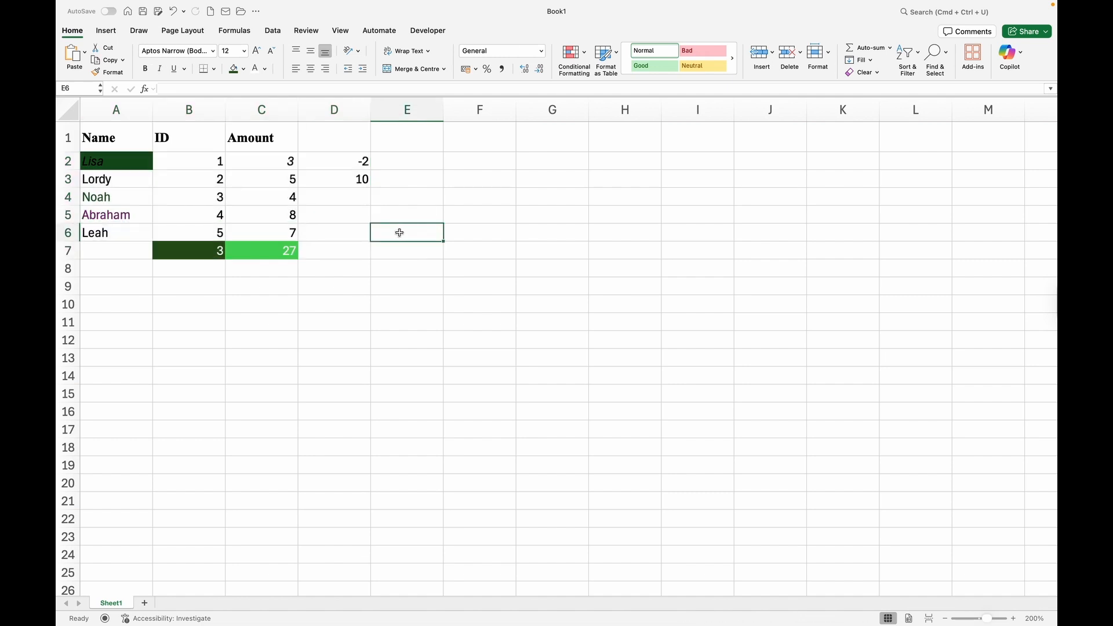
drag(399, 231, 801, 405)
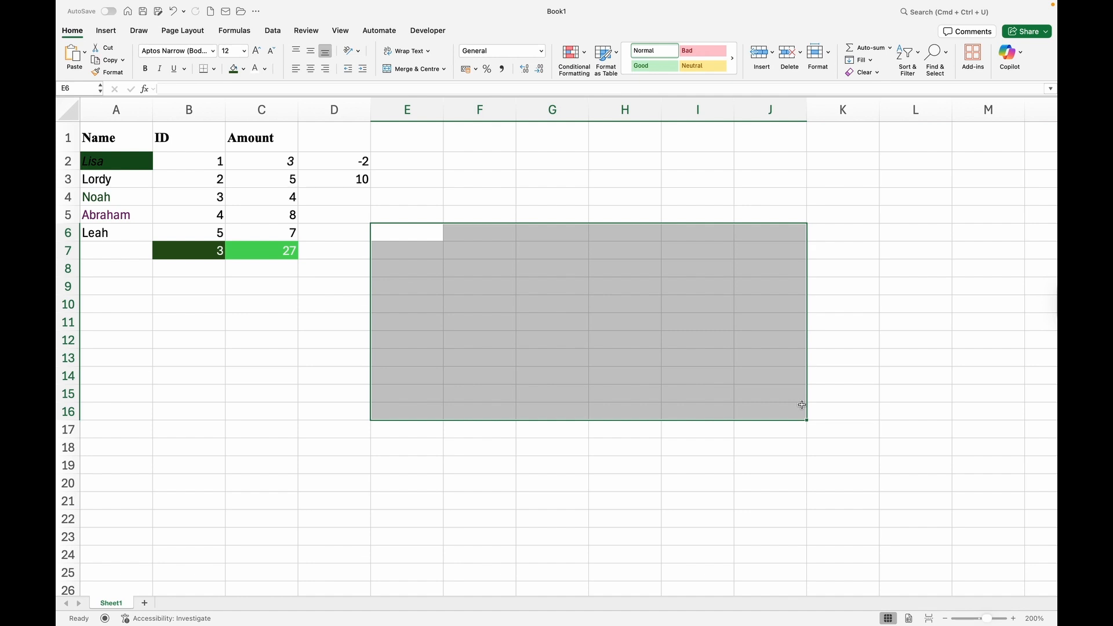
Build a scattered selection of individual empty cells starting at G9.
click(522, 291)
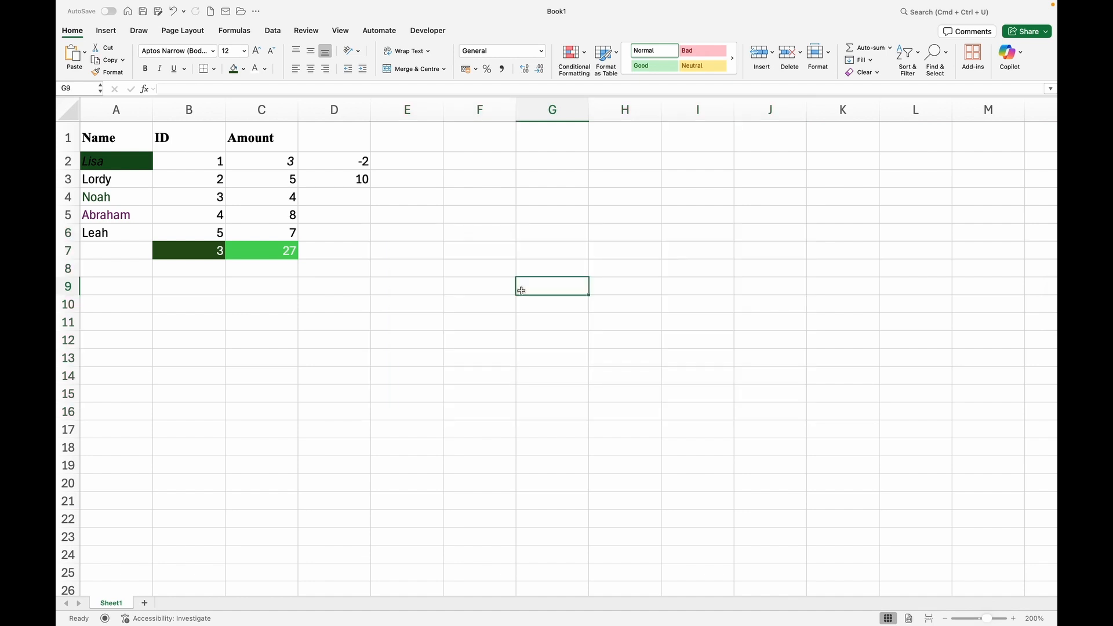
super+click(548, 323)
super+click(618, 308)
super+click(619, 291)
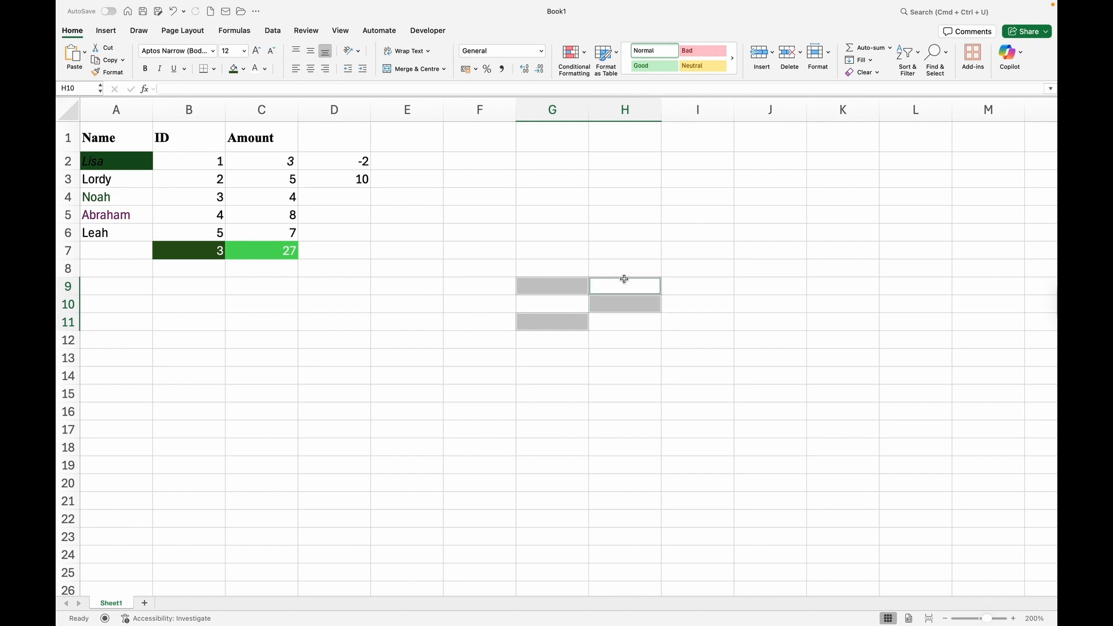
super+click(621, 235)
super+click(717, 219)
super+click(736, 302)
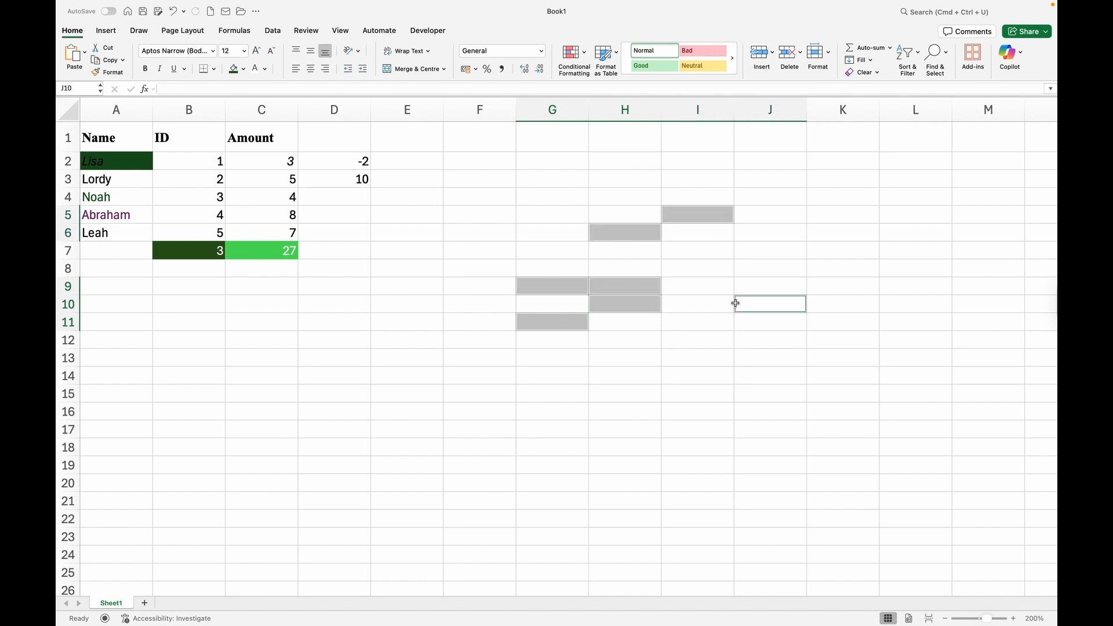
super+click(677, 372)
super+click(597, 377)
Extend a range selection from F12 across columns F–H and down to row 25.
click(497, 344)
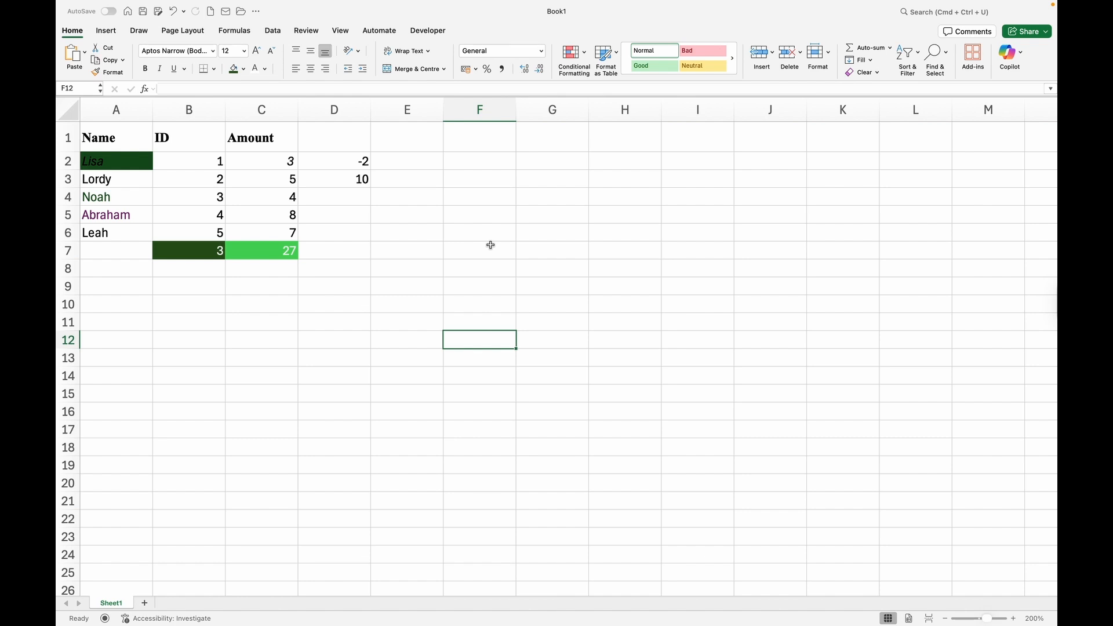
shift+click(491, 262)
shift+click(562, 275)
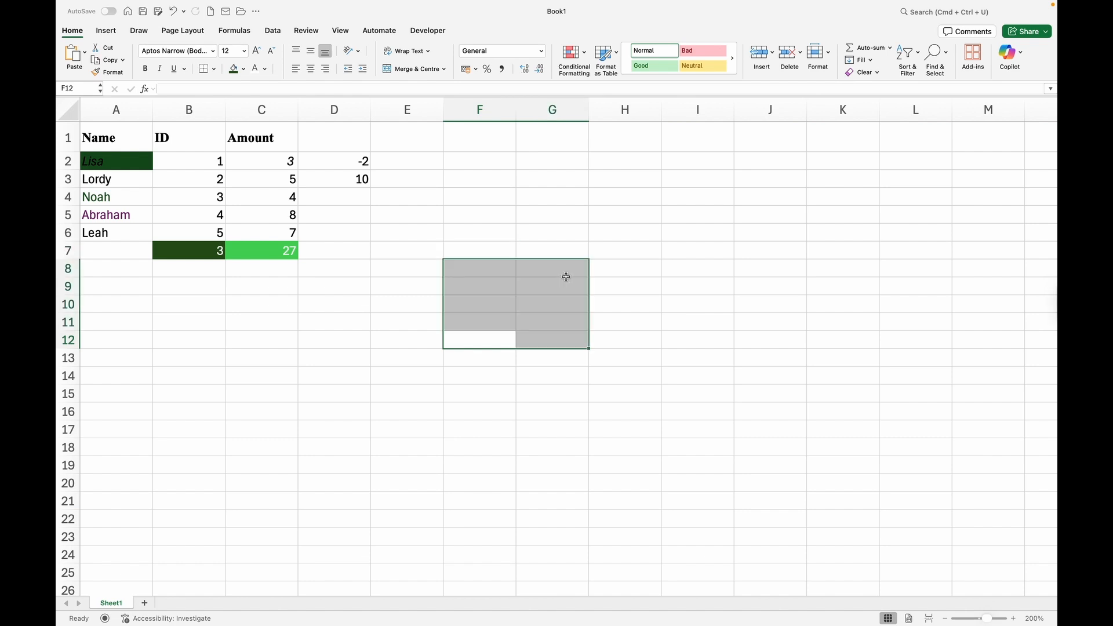
shift+click(632, 294)
shift+click(615, 386)
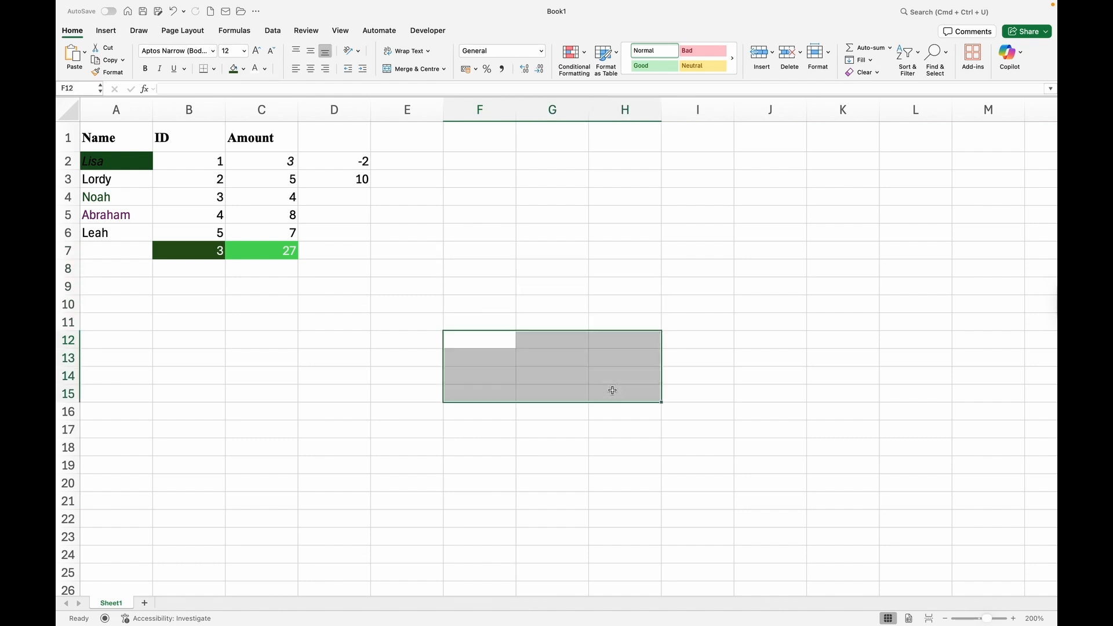
shift+click(555, 434)
shift+click(545, 490)
shift+click(530, 541)
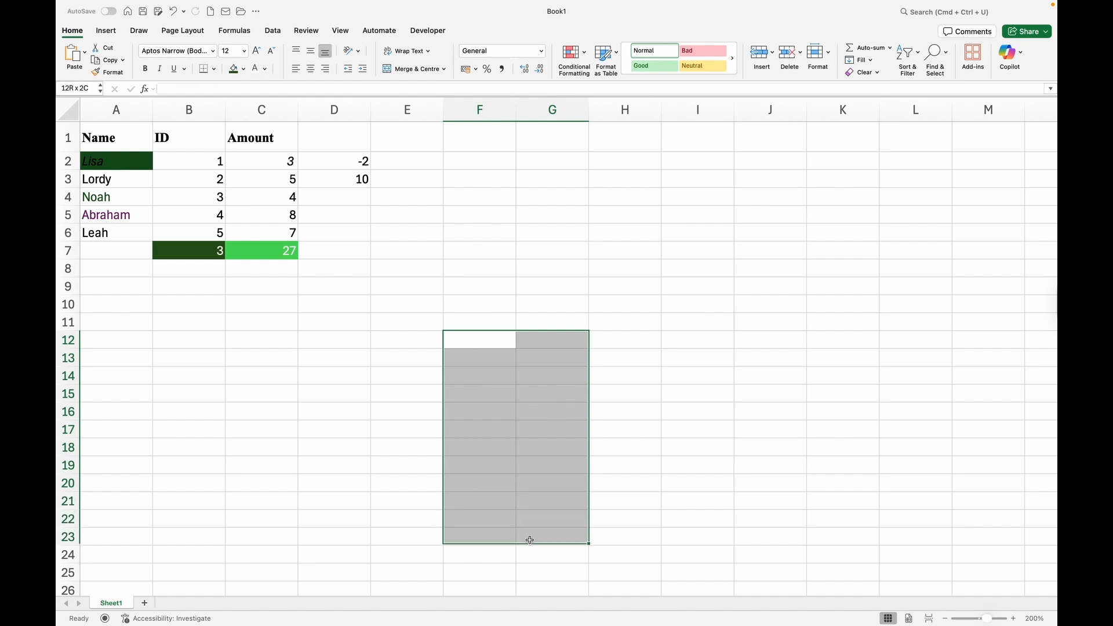
shift+click(525, 568)
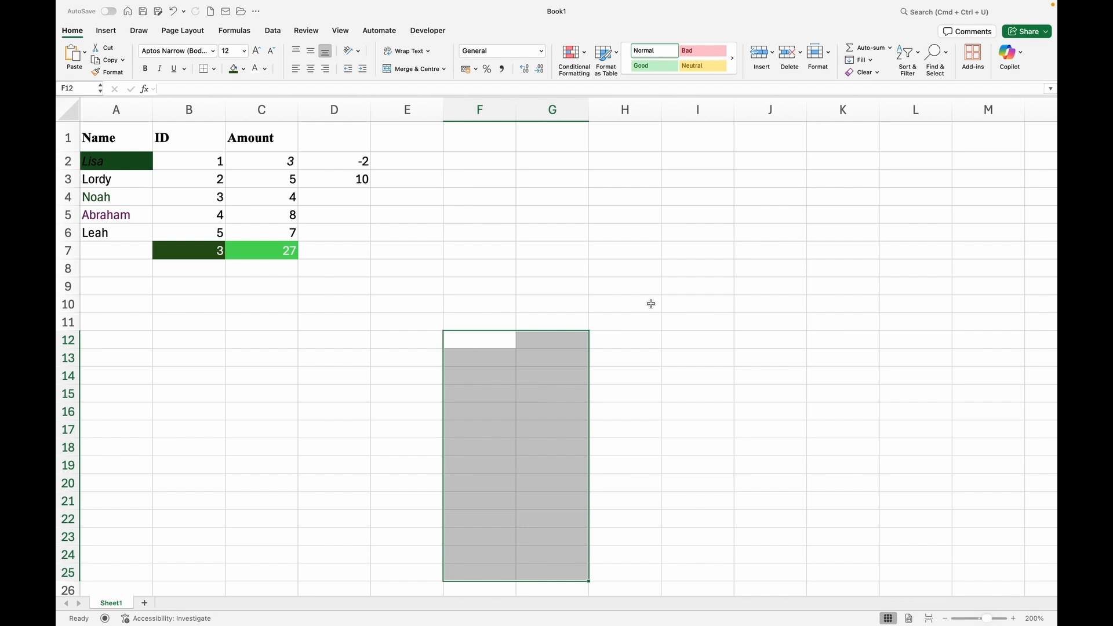
Select Noah's ID in B4 and show the Insert tab's chart options.
click(299, 229)
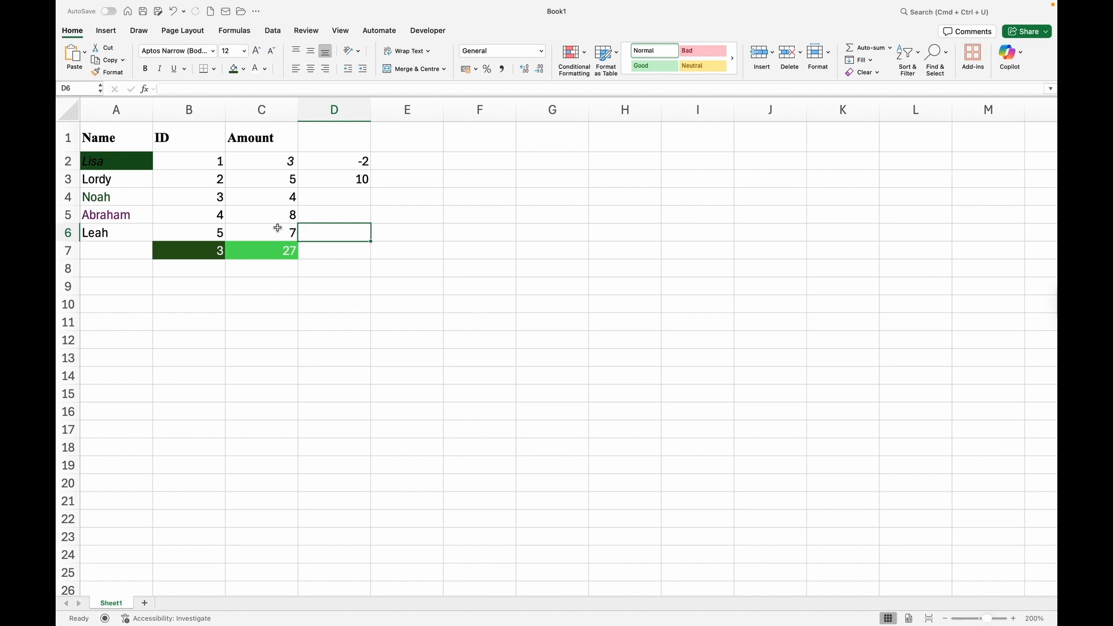
click(192, 192)
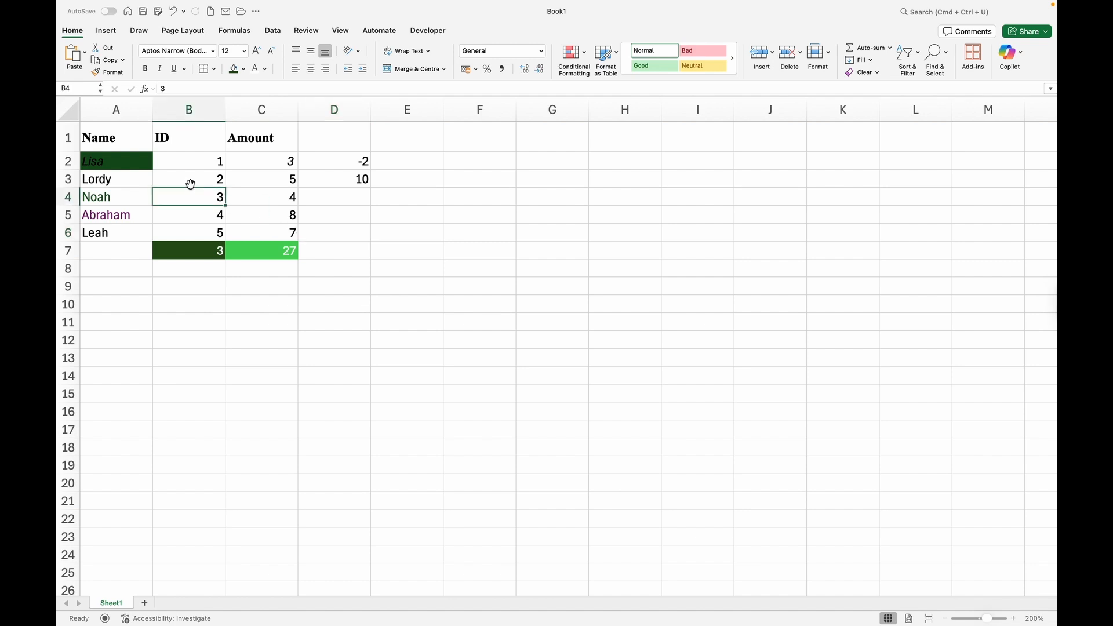
click(112, 31)
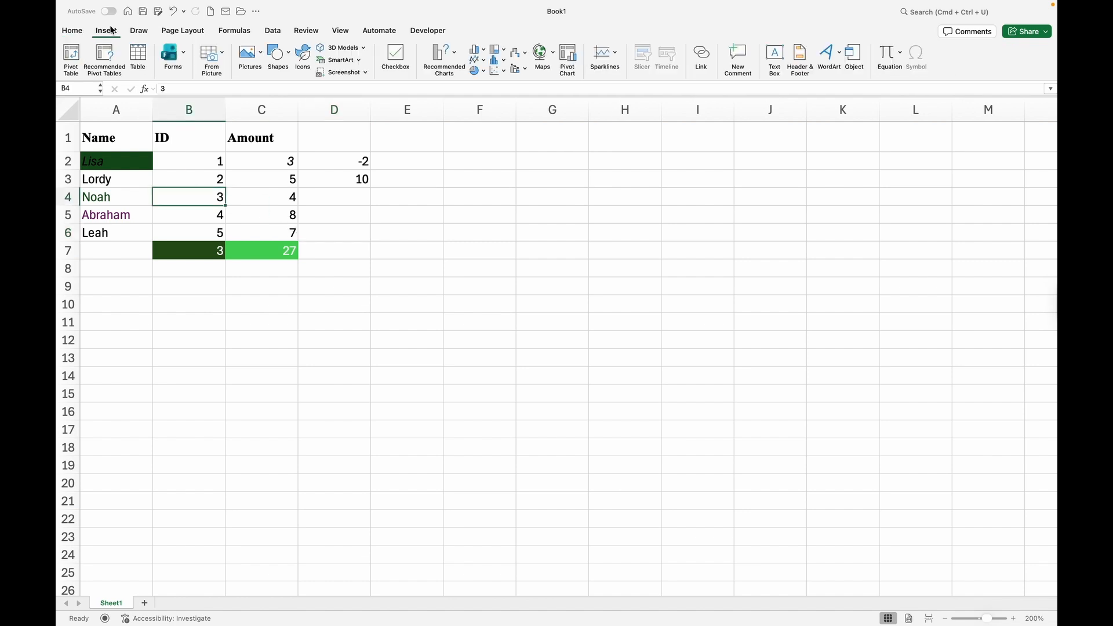
click(453, 54)
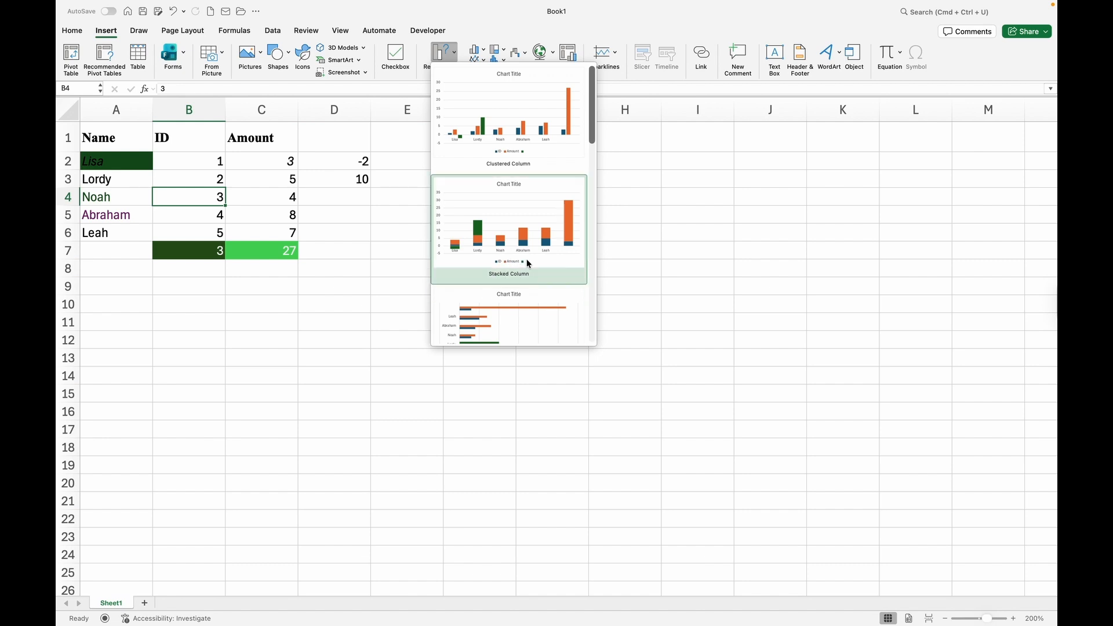
scroll(510, 259, down, 3)
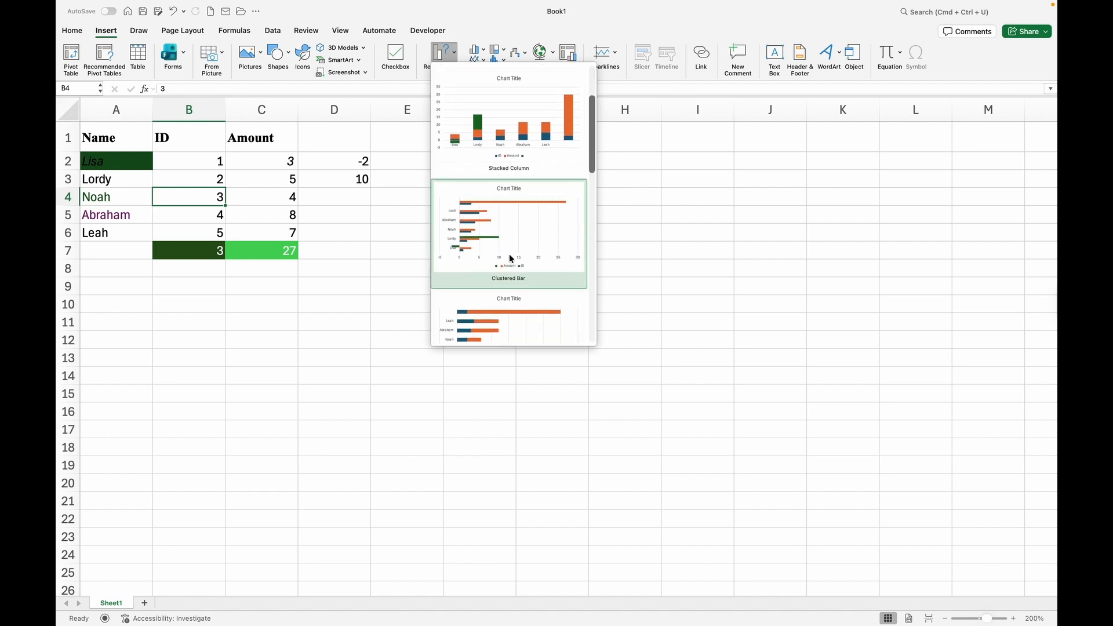
scroll(508, 257, down, 3)
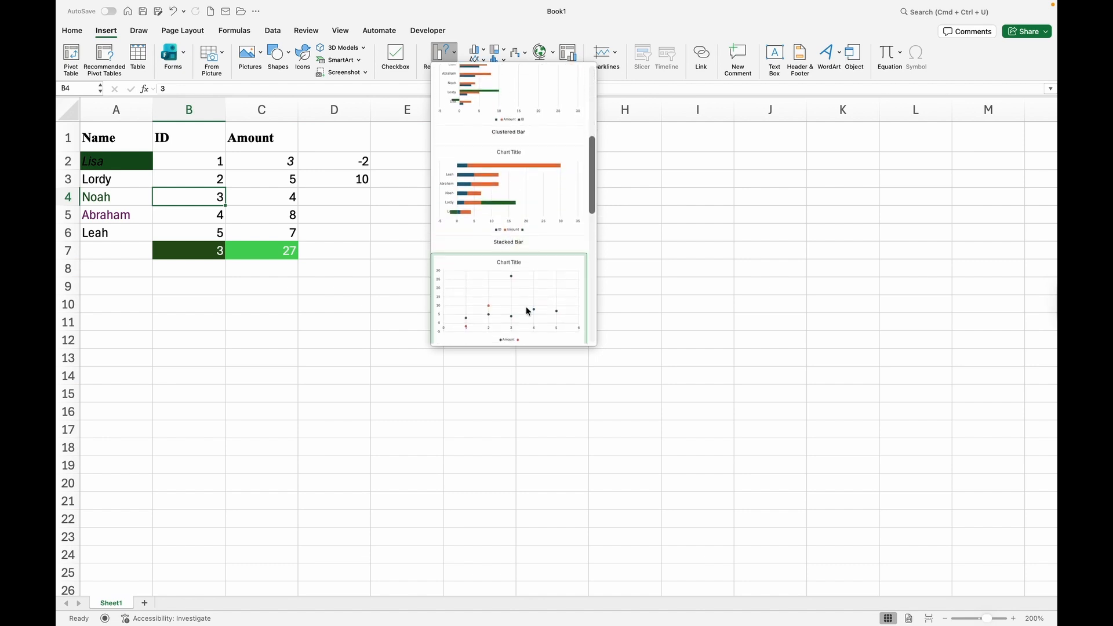
scroll(527, 311, down, 3)
scroll(508, 209, down, 3)
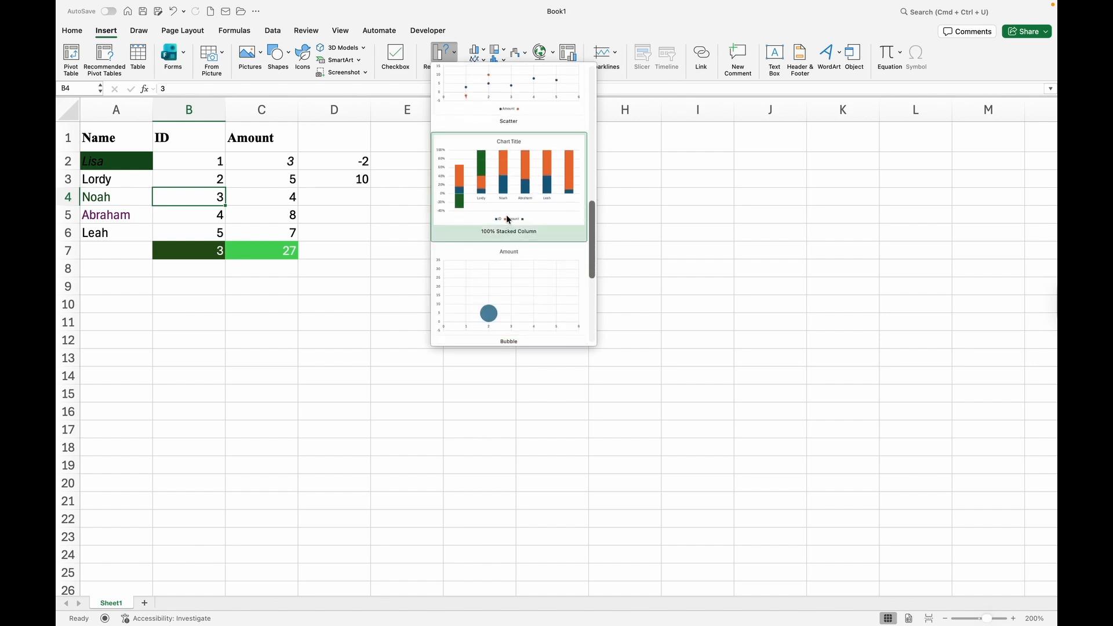
scroll(508, 219, down, 6)
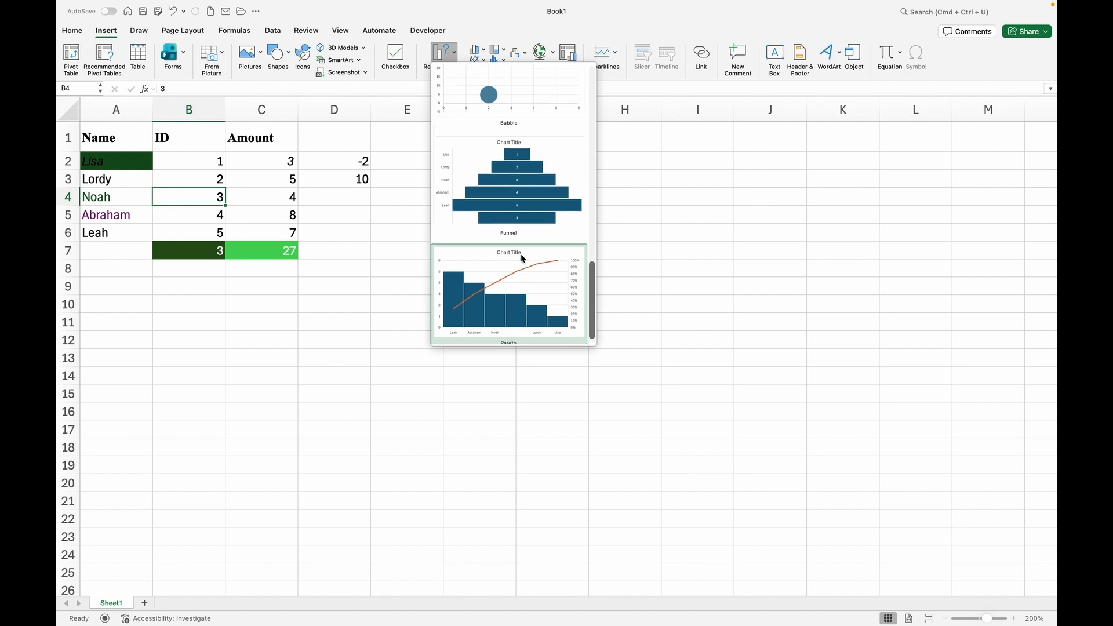
scroll(520, 252, up, 2)
click(626, 178)
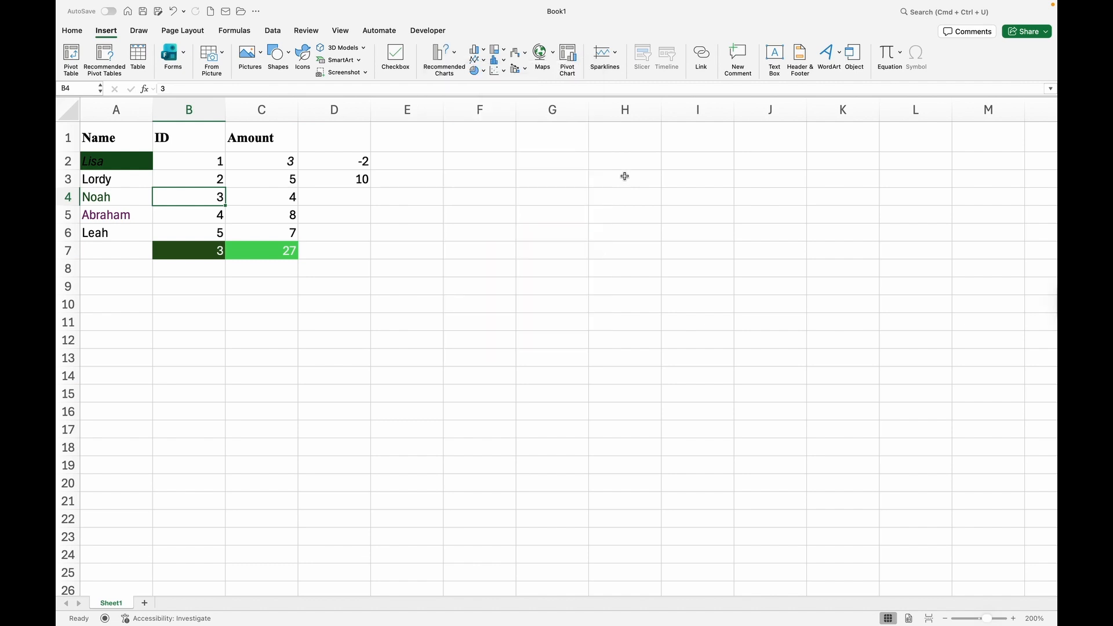
Undo D3's product formula while browsing the Line and Statistical chart galleries.
click(485, 65)
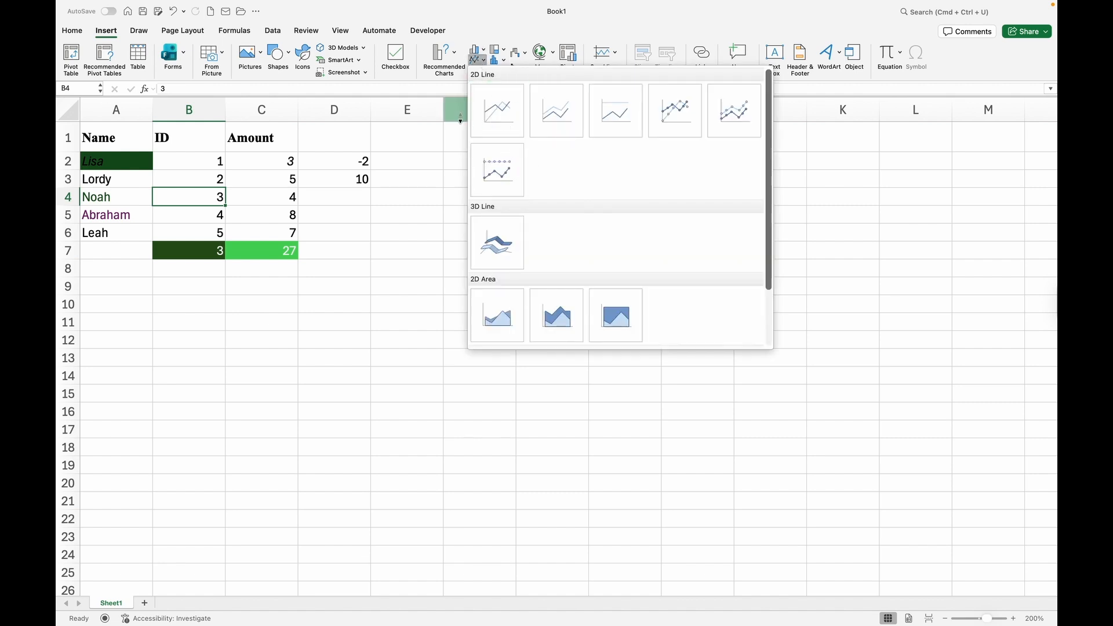
key(super+z)
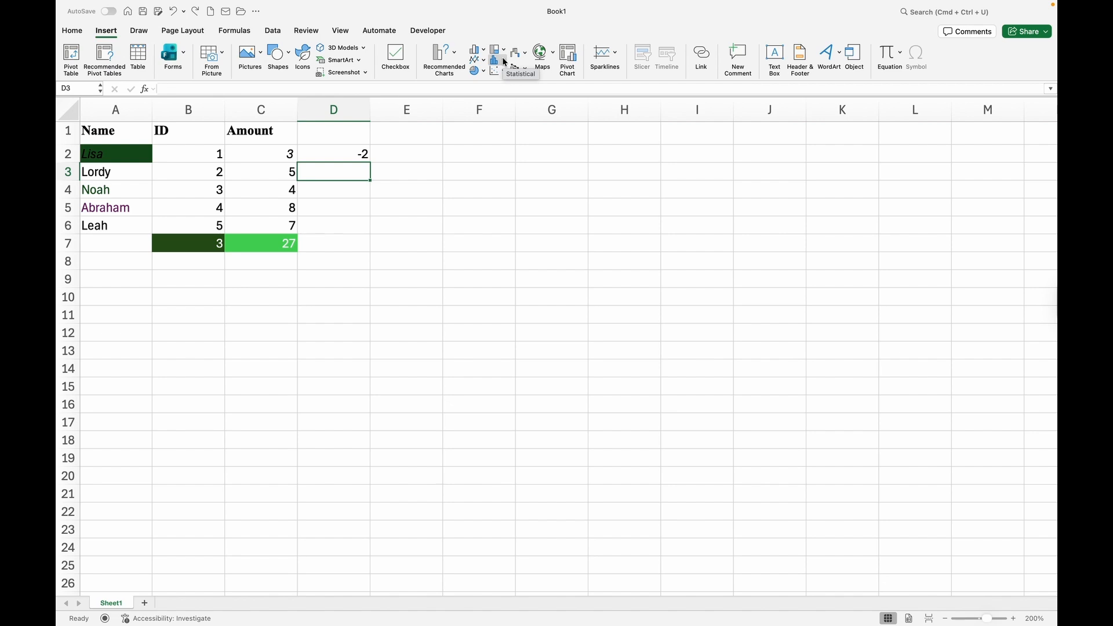
click(503, 61)
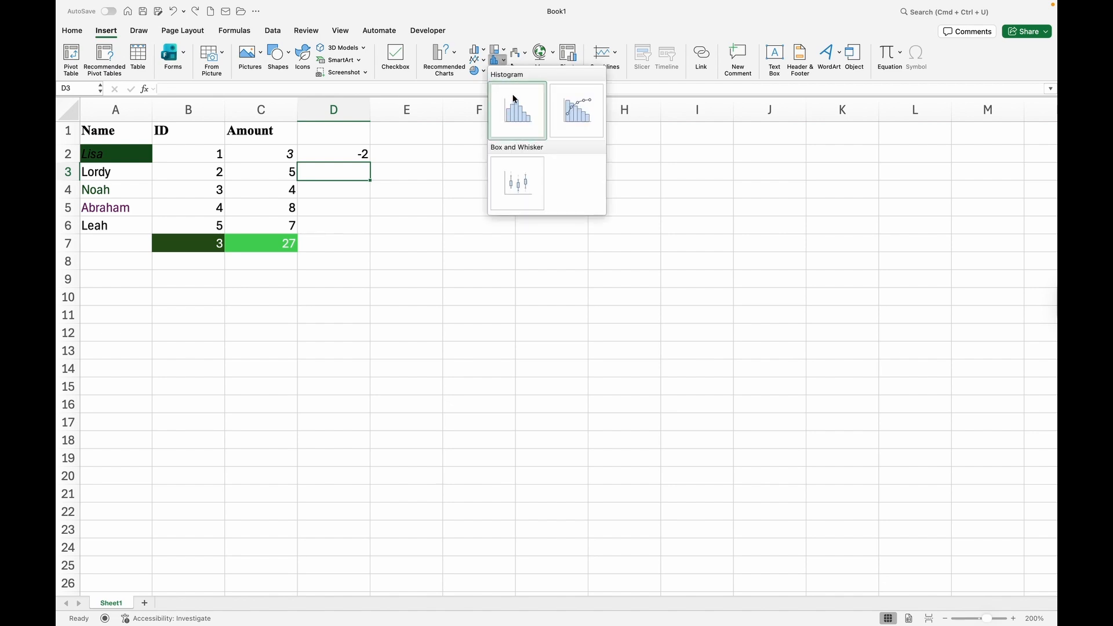
click(506, 64)
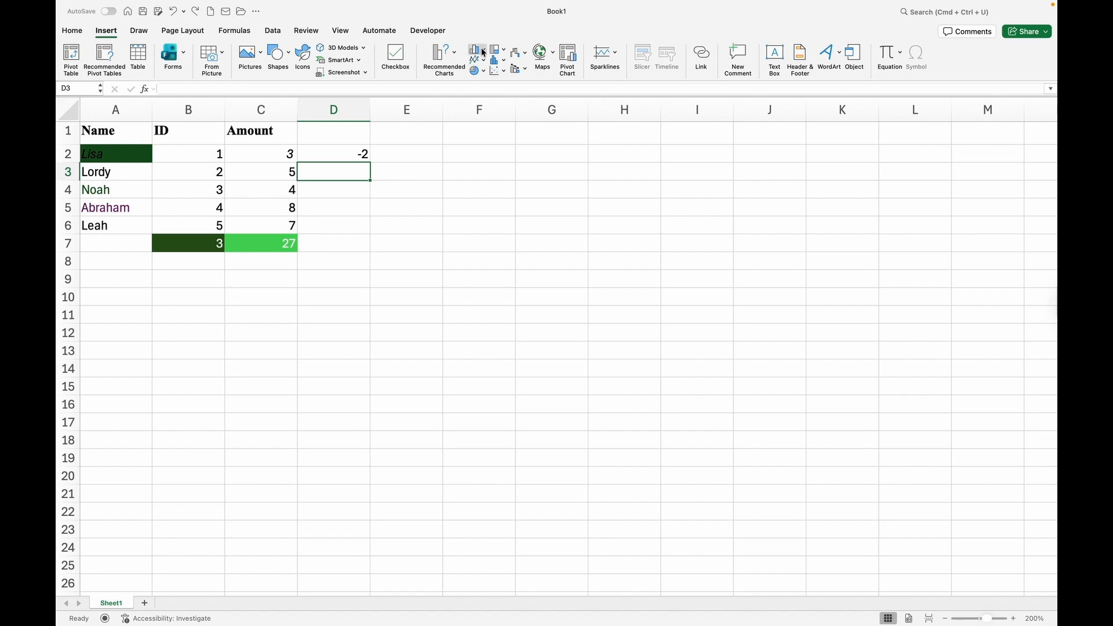
Insert a 2D Clustered Column chart of the table, then deselect it.
click(484, 51)
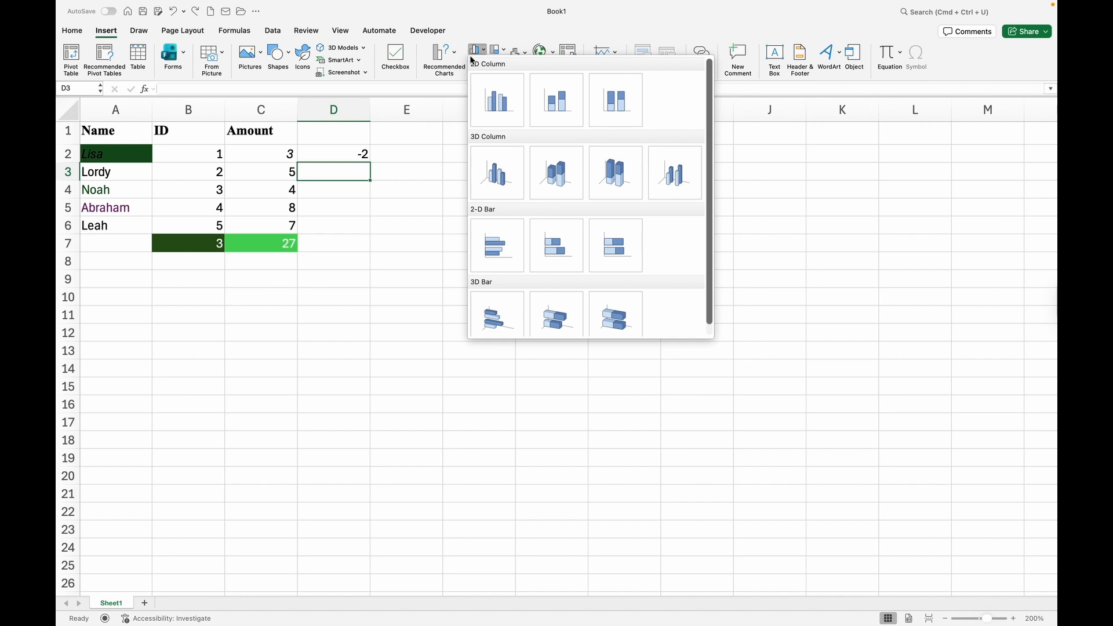
click(500, 106)
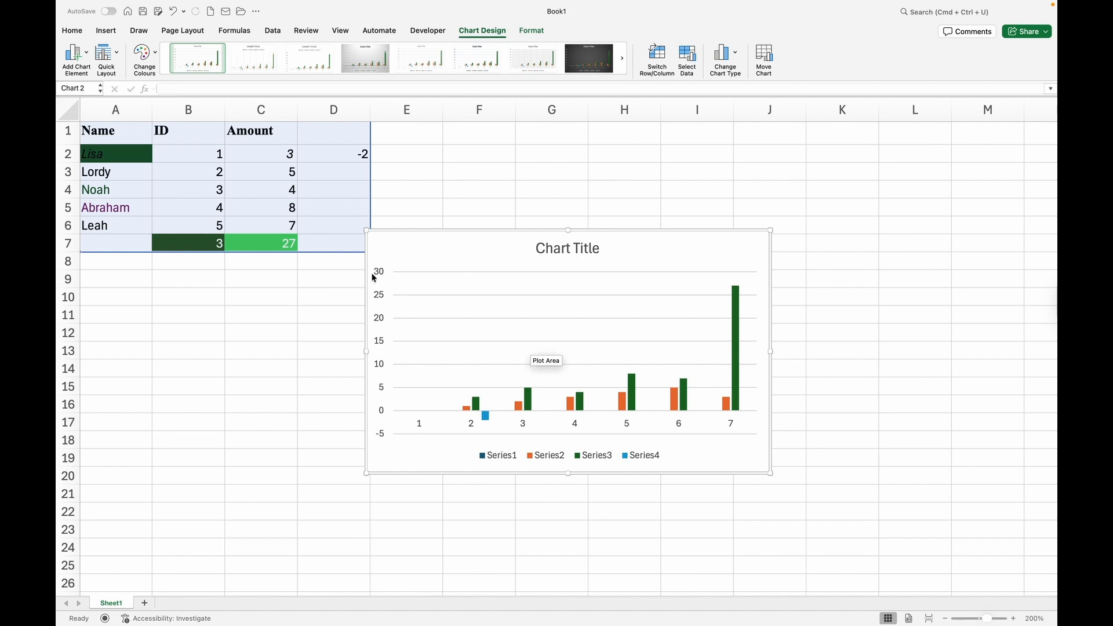
click(231, 161)
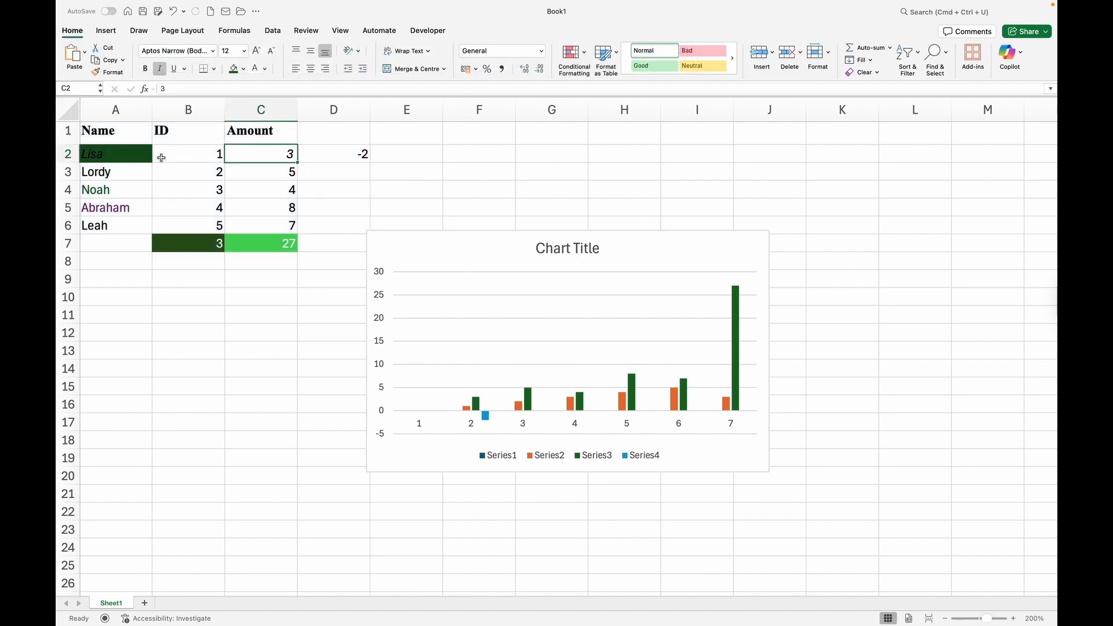
Change the ID in B2 from 1 to 8, making D2 show 5 and the ID average 4.4.
click(185, 162)
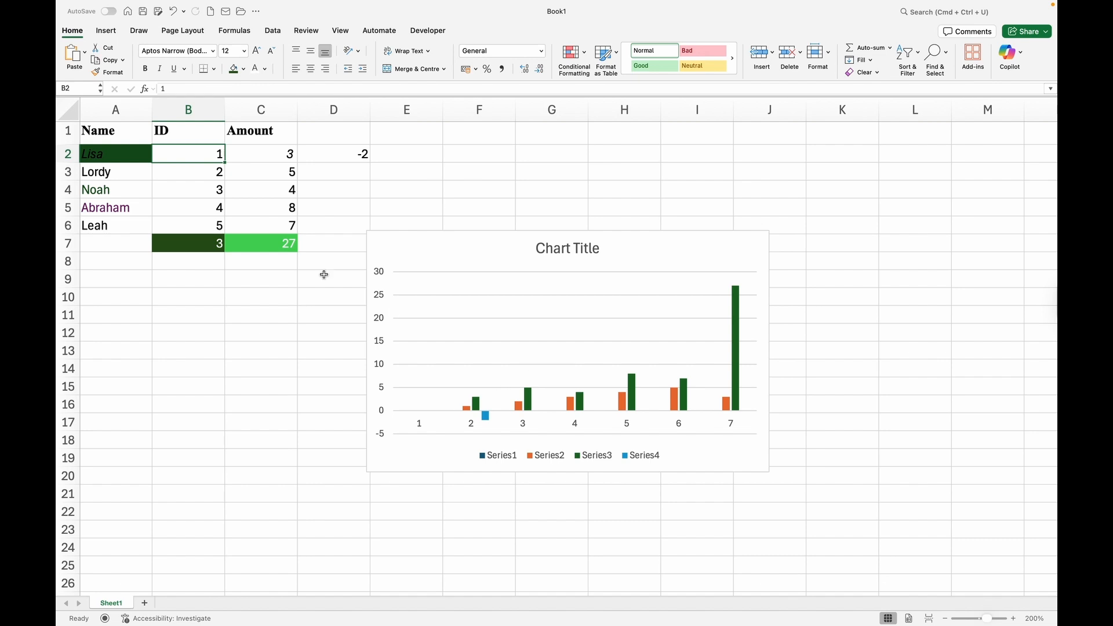
text(8)
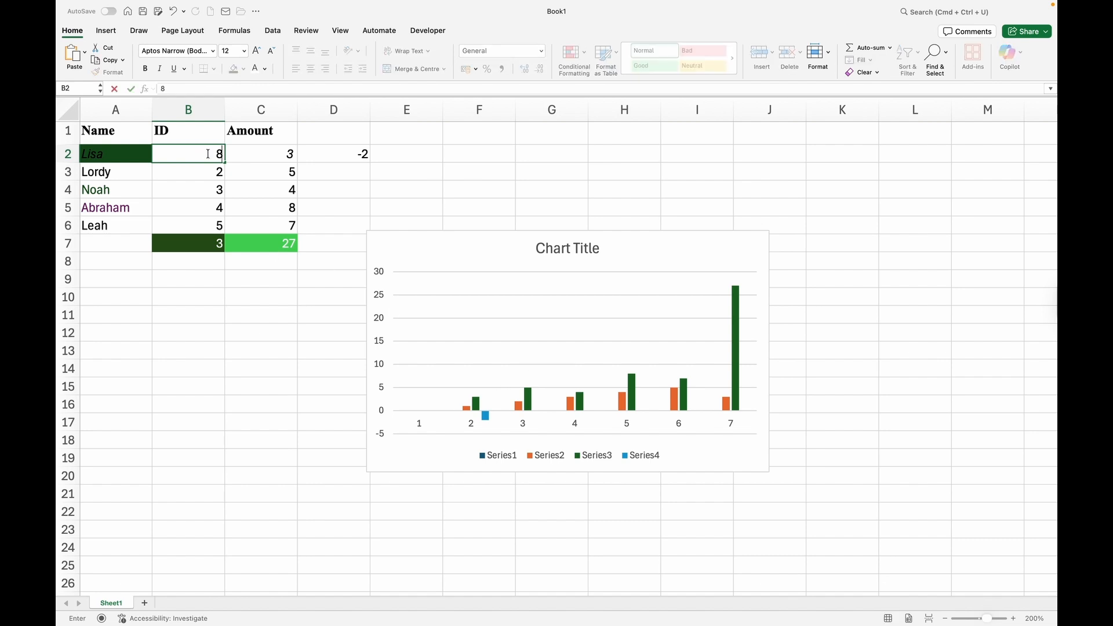
key(Return)
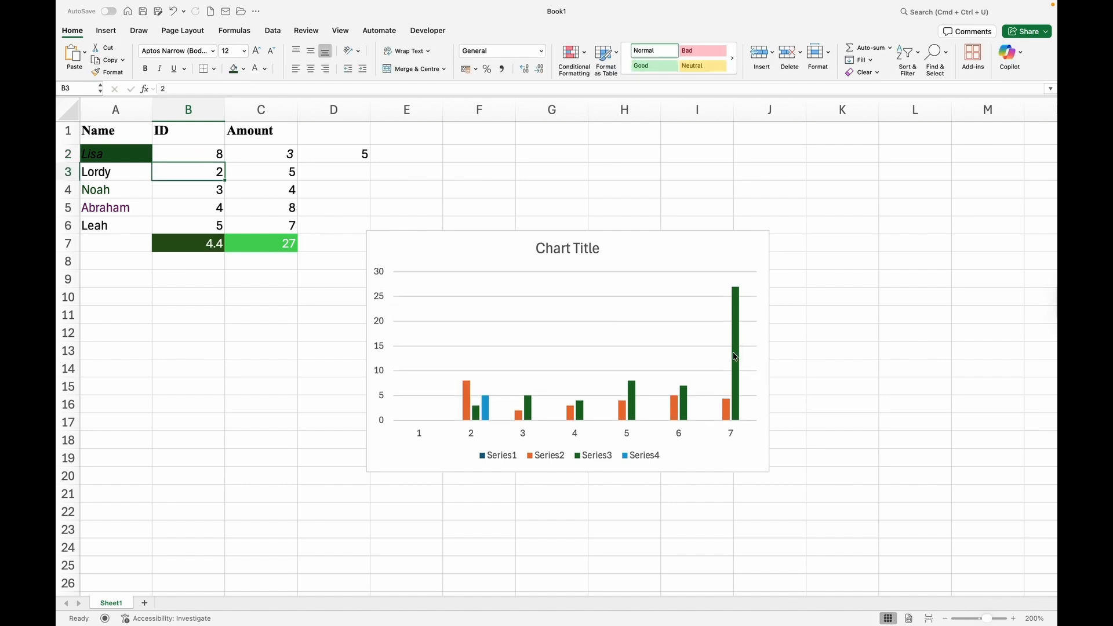
mouse_move(735, 304)
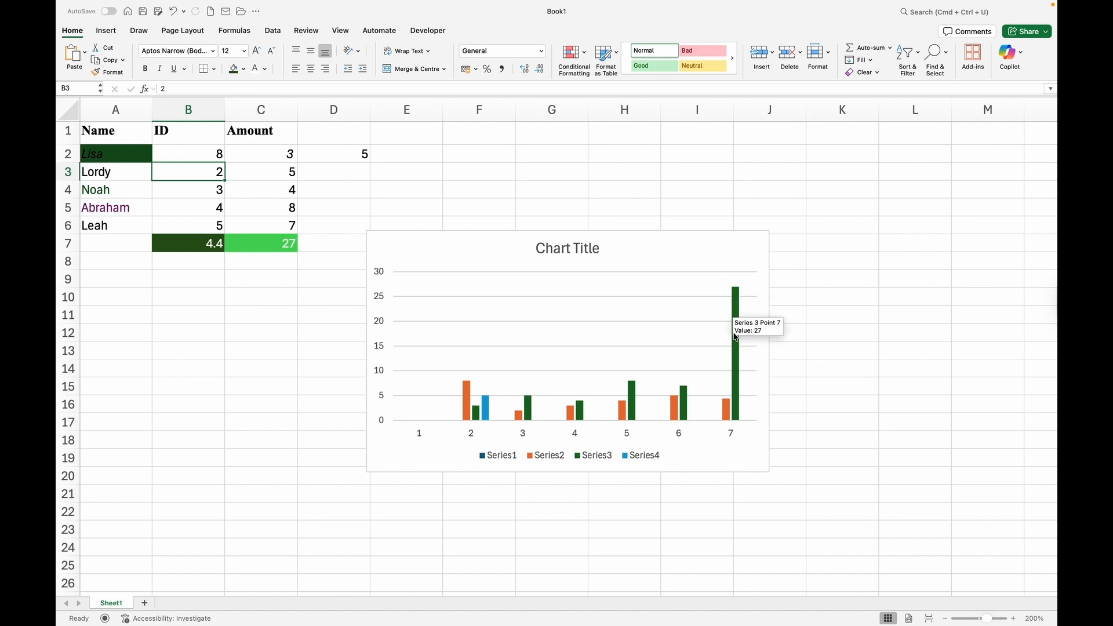
double_click(505, 455)
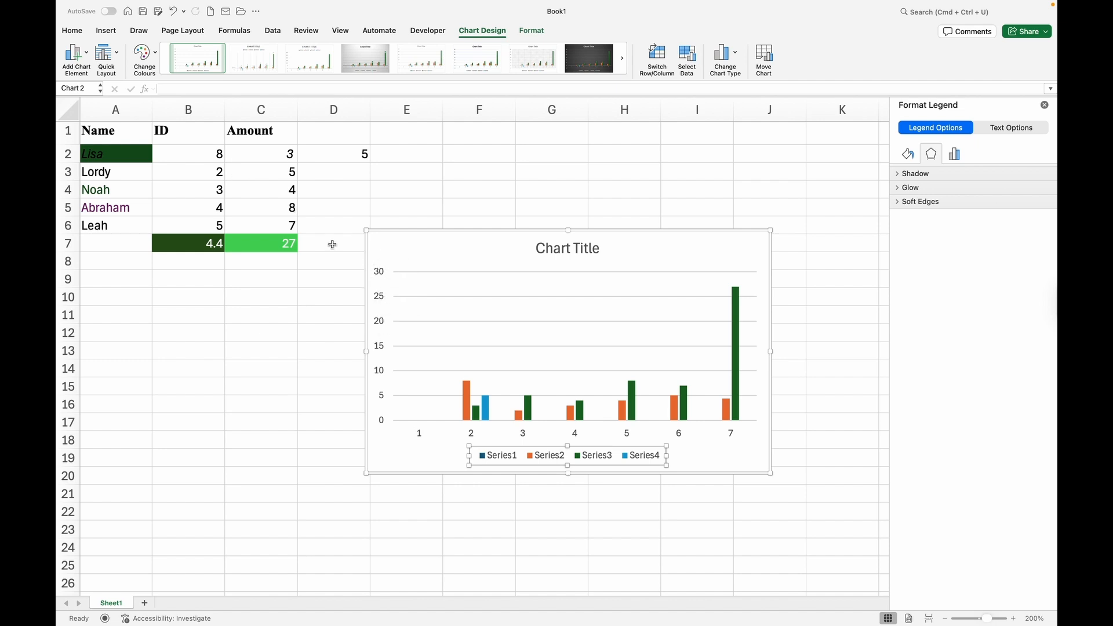
Preview several chart styles and apply the grey-gradient style with value labels to the column chart.
click(198, 152)
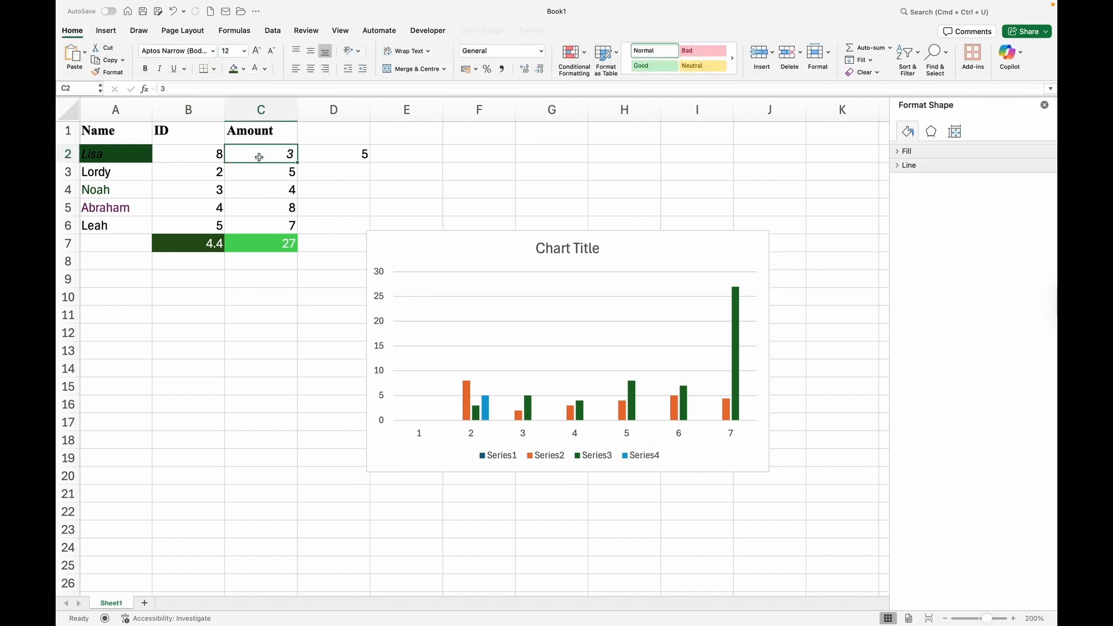
click(237, 170)
click(207, 172)
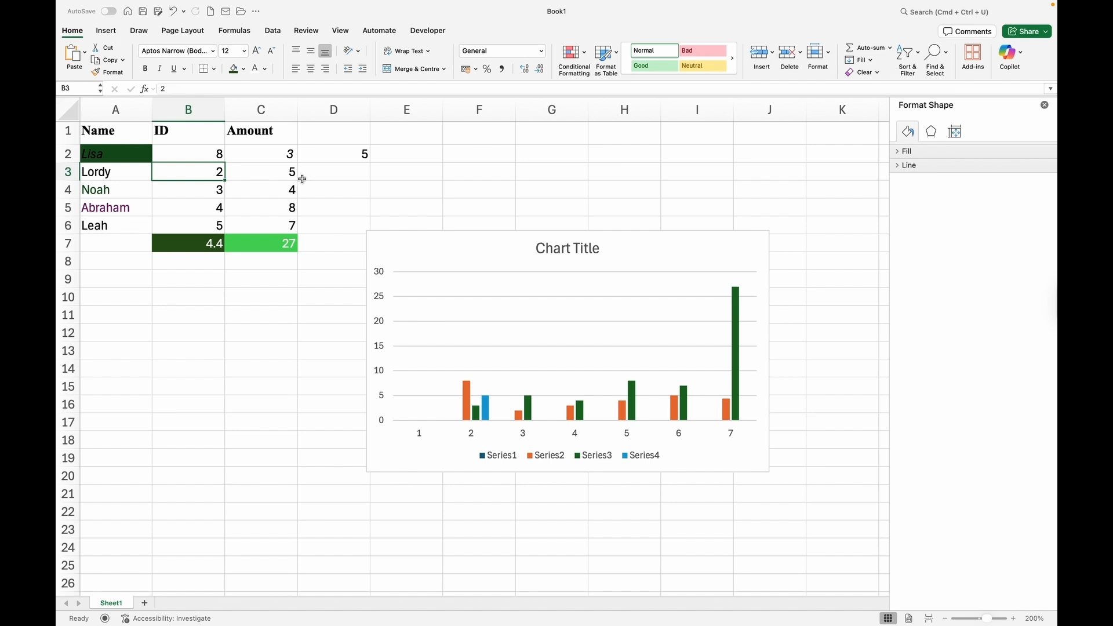
click(551, 189)
click(501, 255)
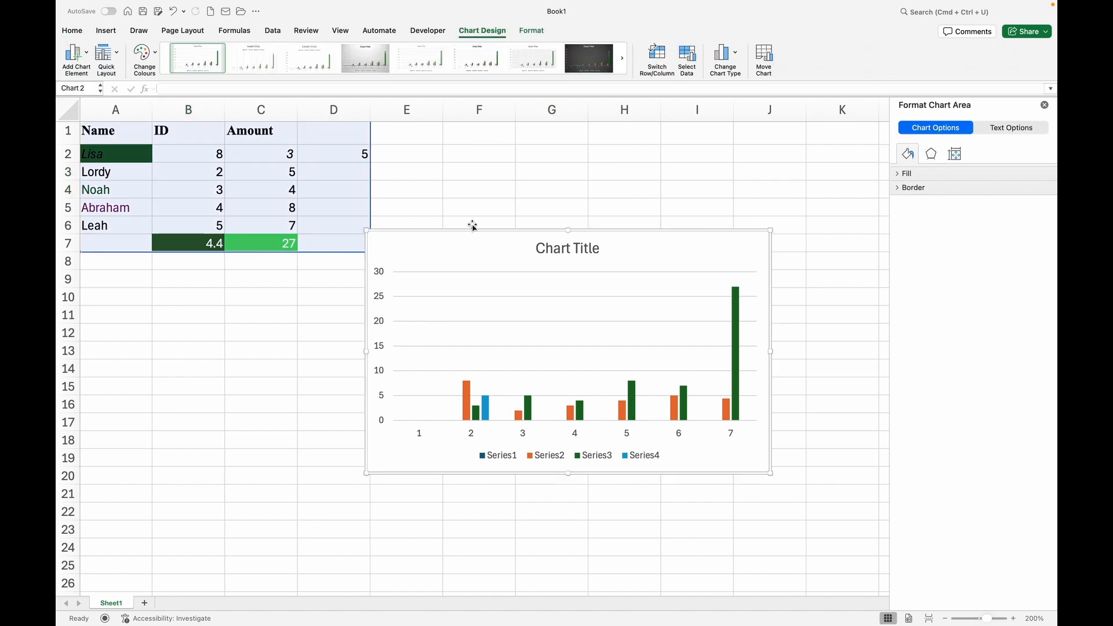
click(311, 60)
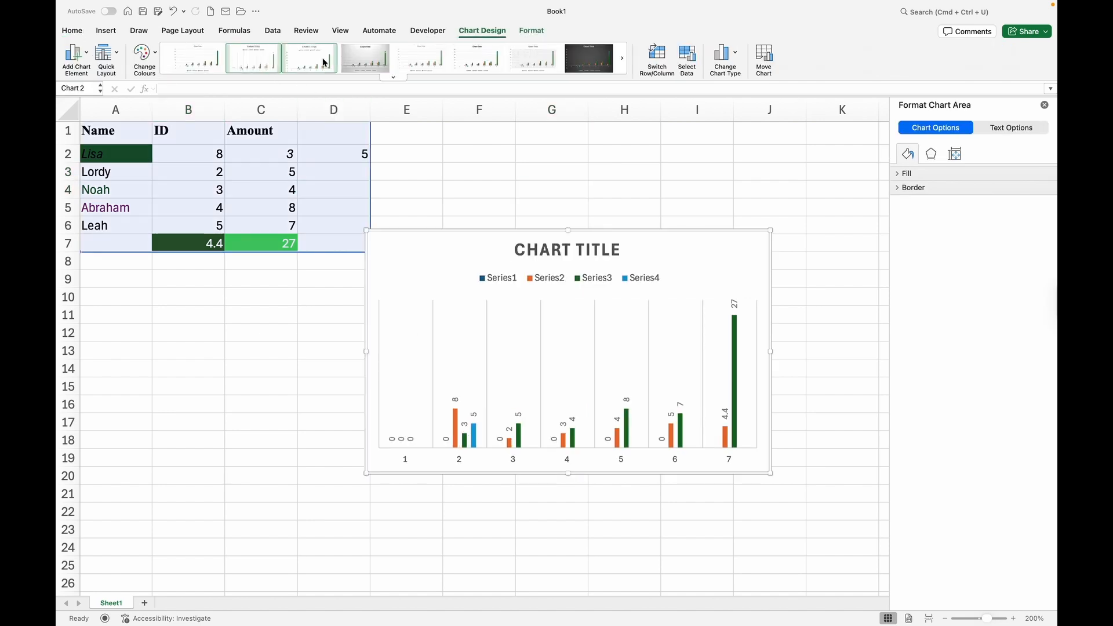
click(371, 64)
click(422, 63)
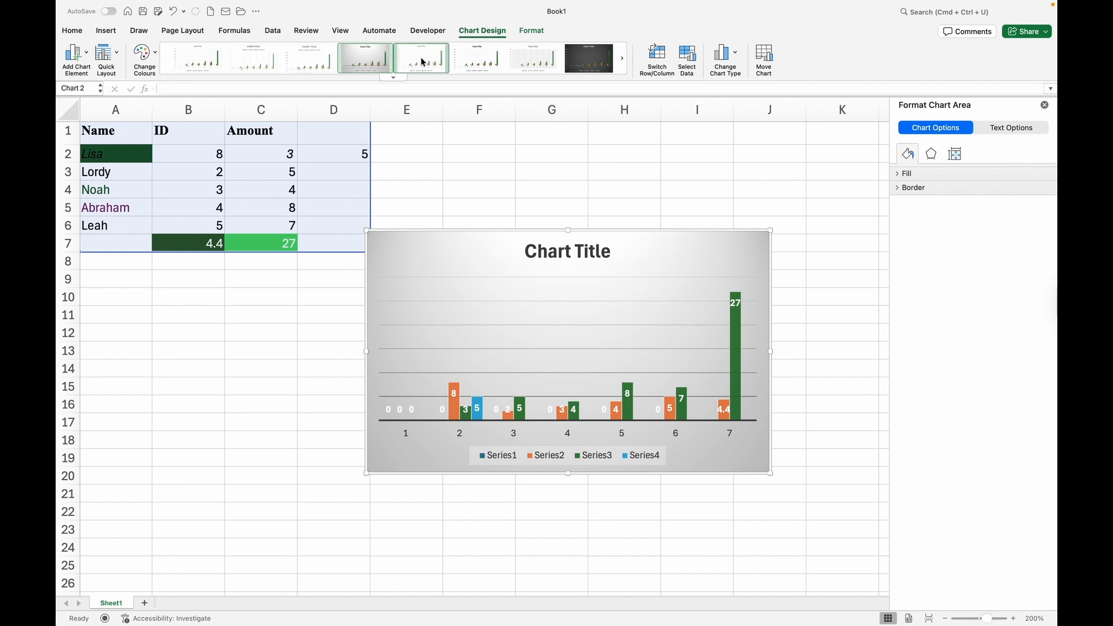
click(475, 64)
click(361, 65)
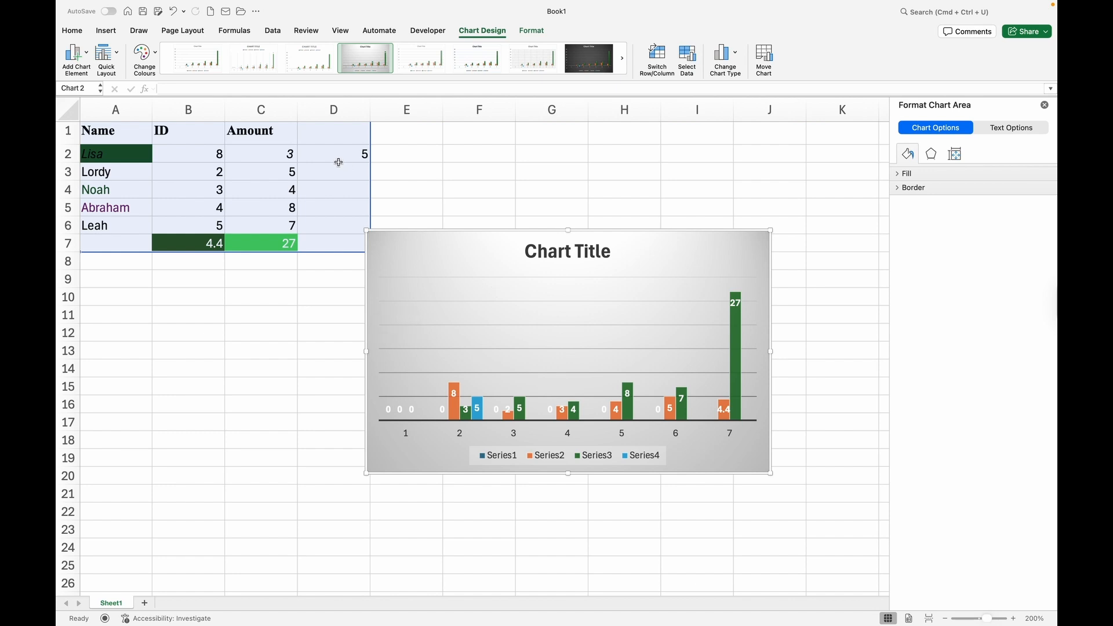
Apply the green, magenta and navy colour palette, leaving the chart layout unchanged.
click(156, 54)
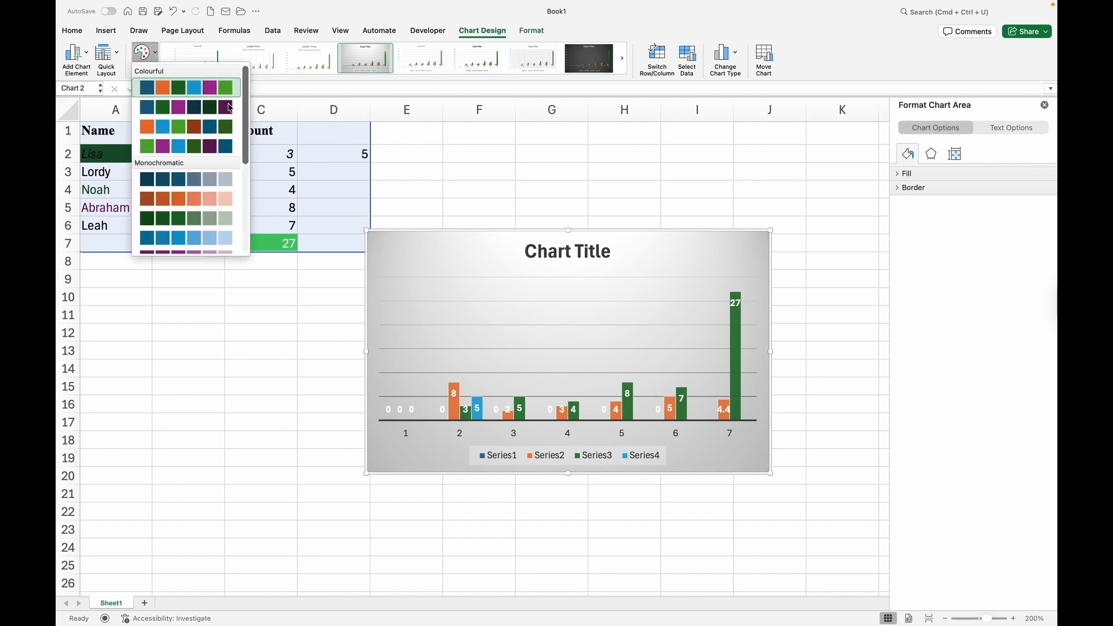
click(191, 107)
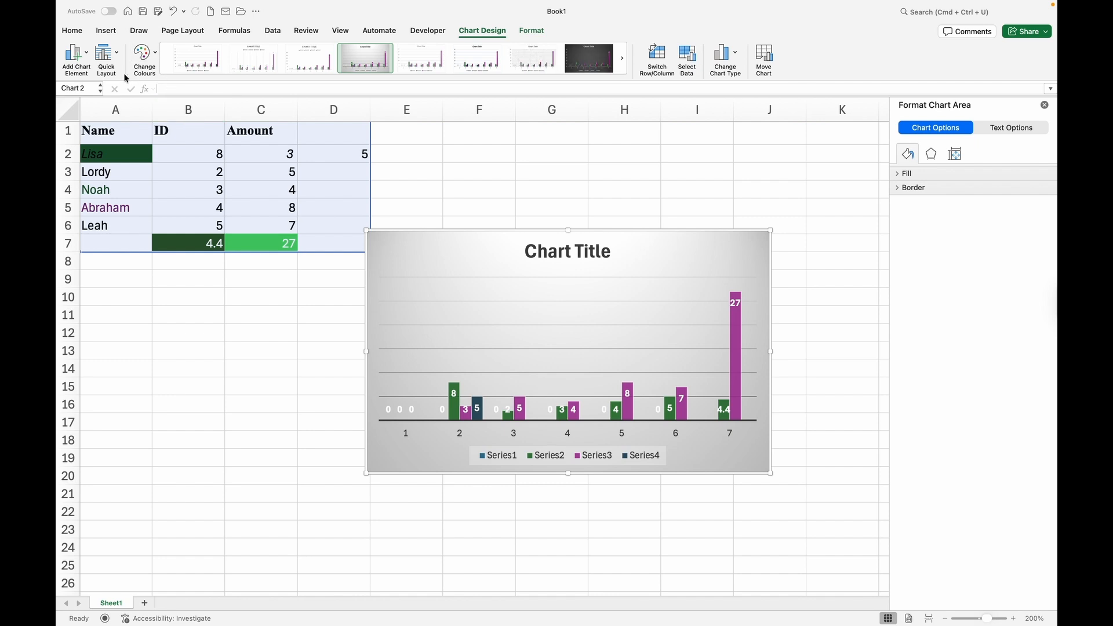
click(118, 53)
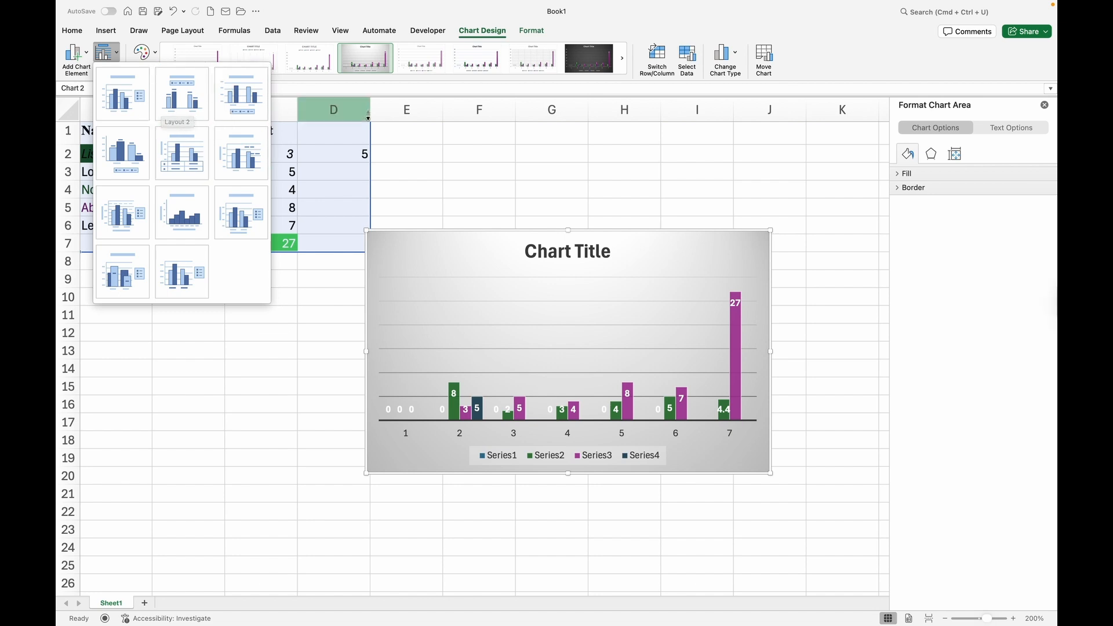
click(448, 164)
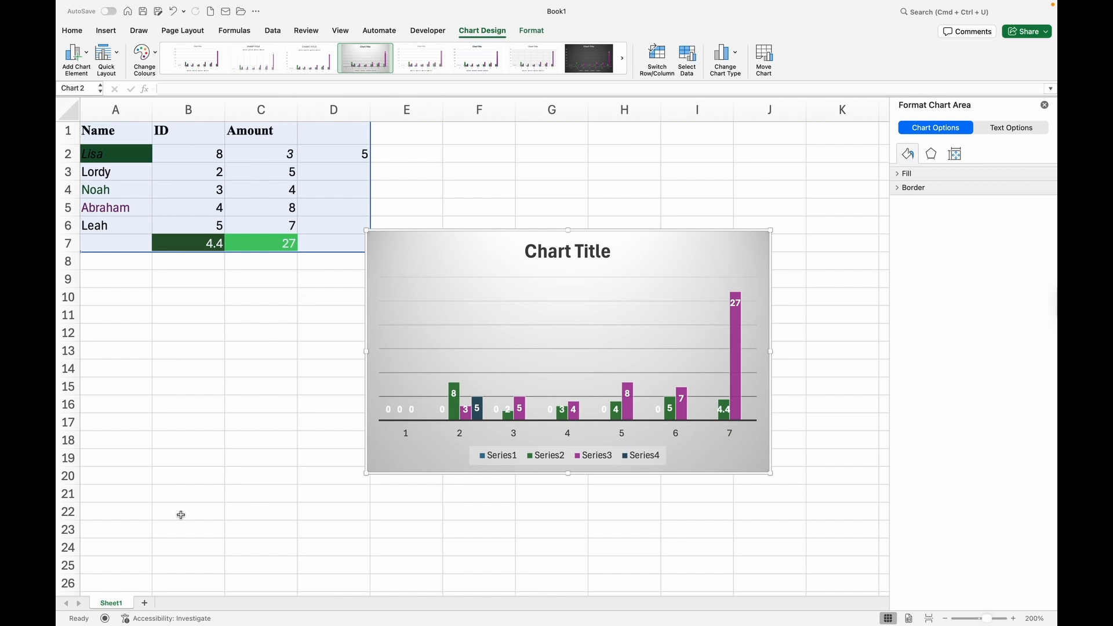
Set the Sheet1 tab colour to the green theme swatch.
right_click(112, 604)
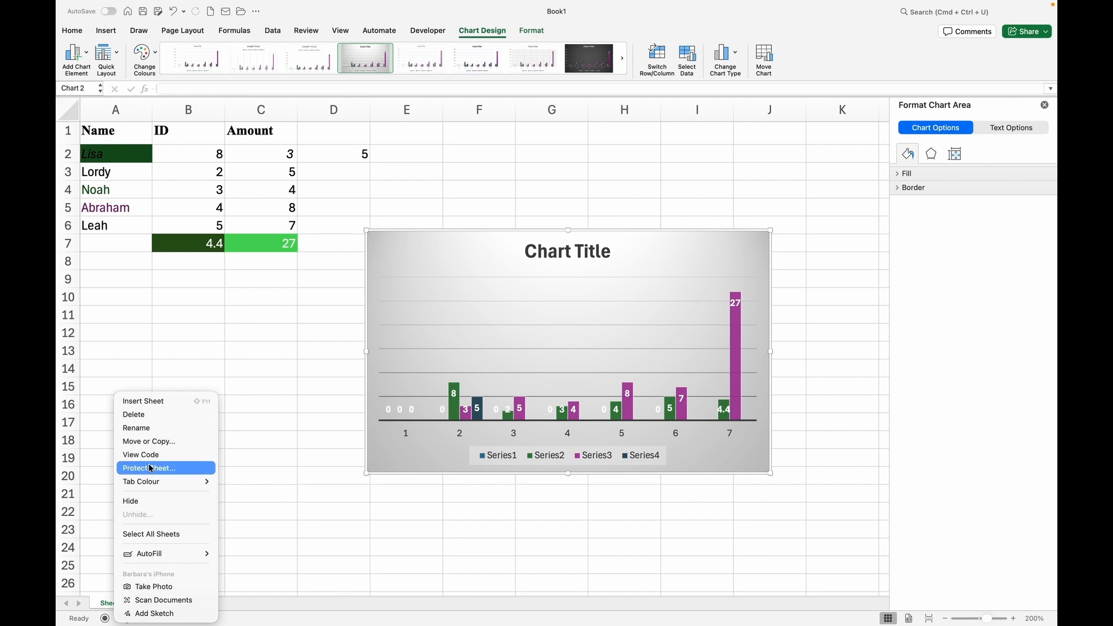
mouse_move(201, 482)
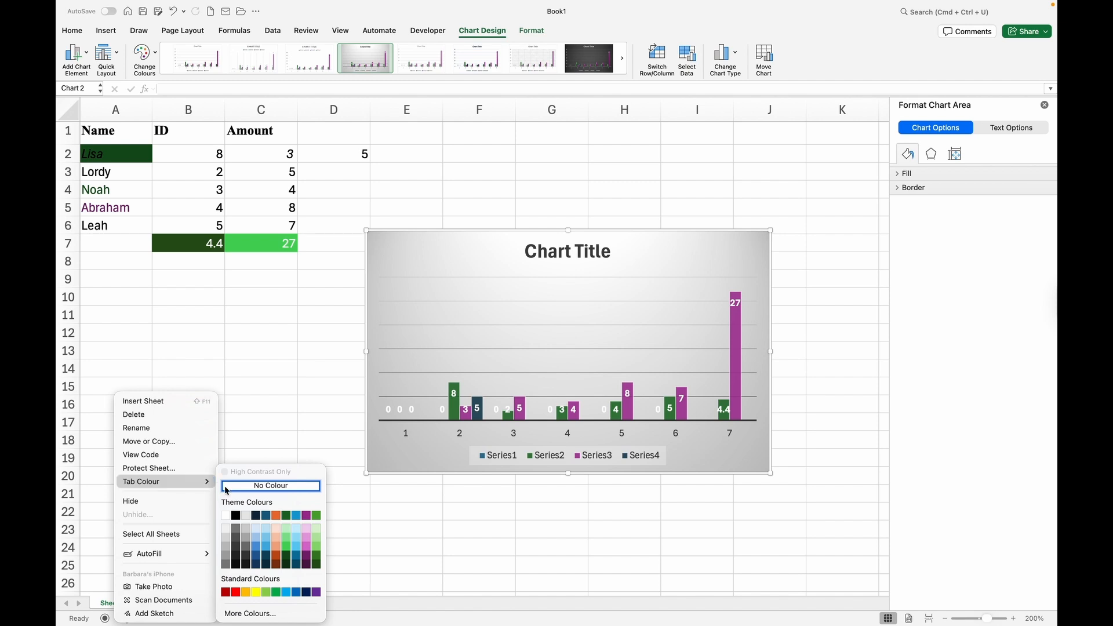
click(317, 516)
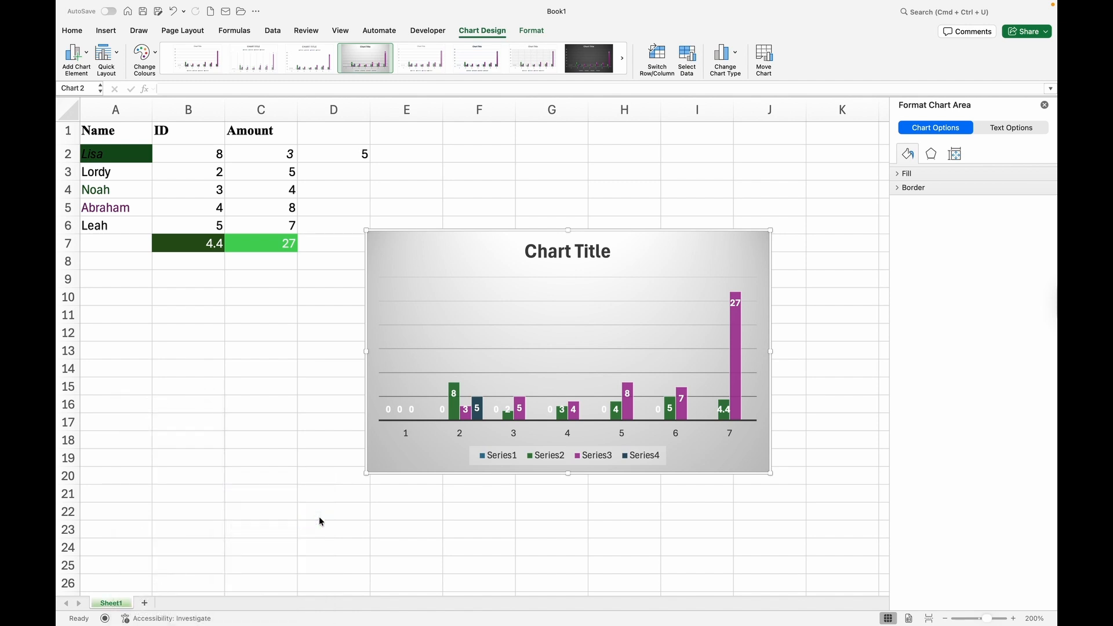
Rename the Sheet1 tab to 'Test' and deselect the chart.
right_click(127, 606)
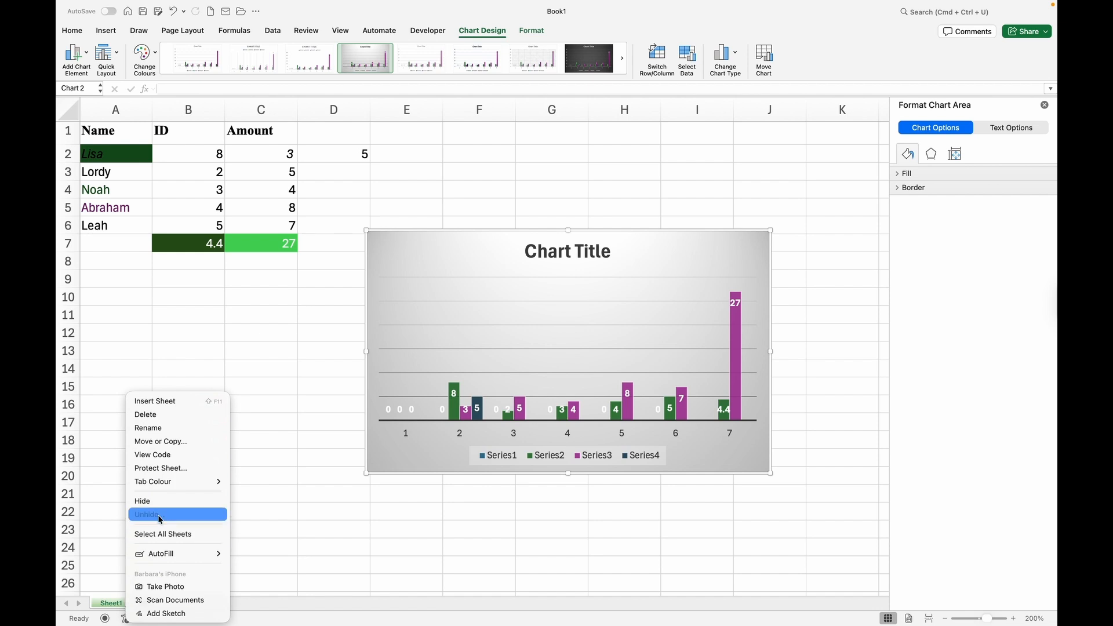
click(151, 434)
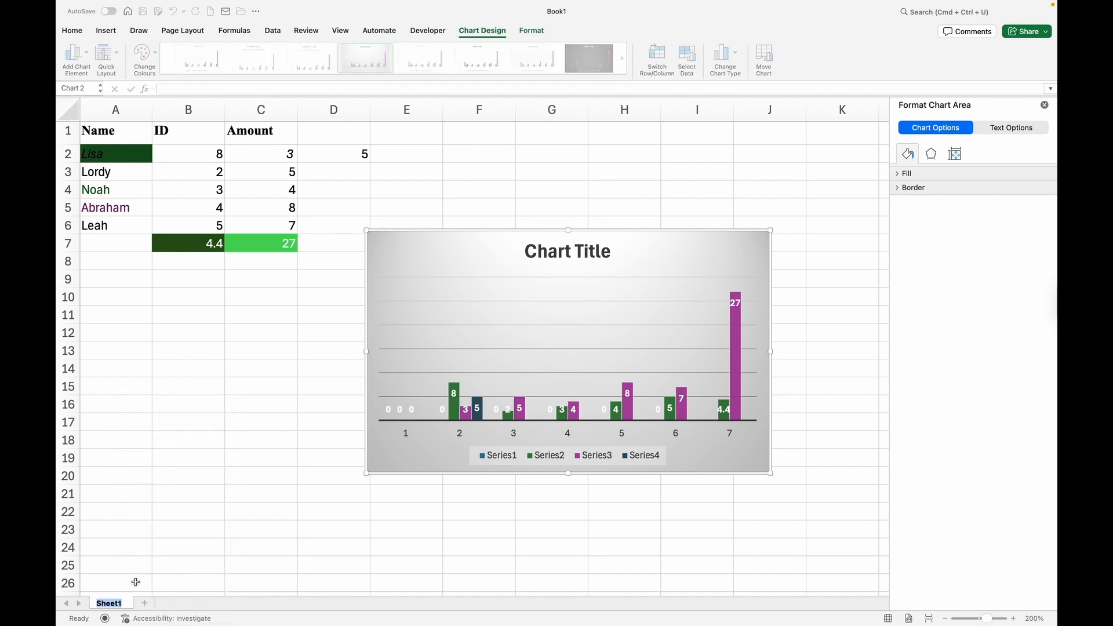
key(Caps_Lock)
text(Test)
key(Return)
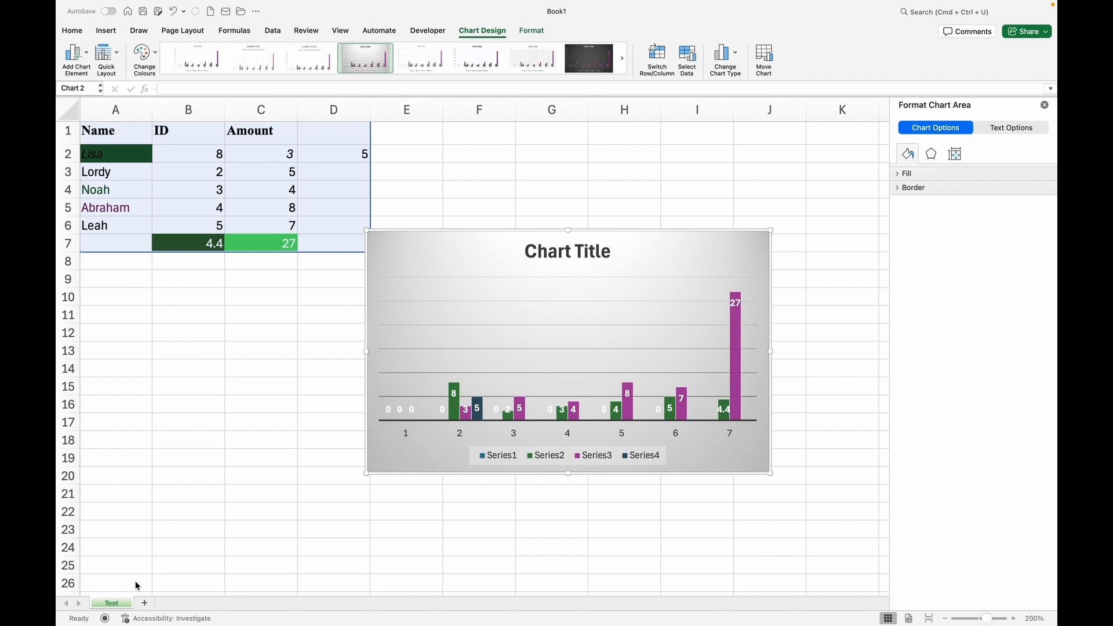
click(255, 474)
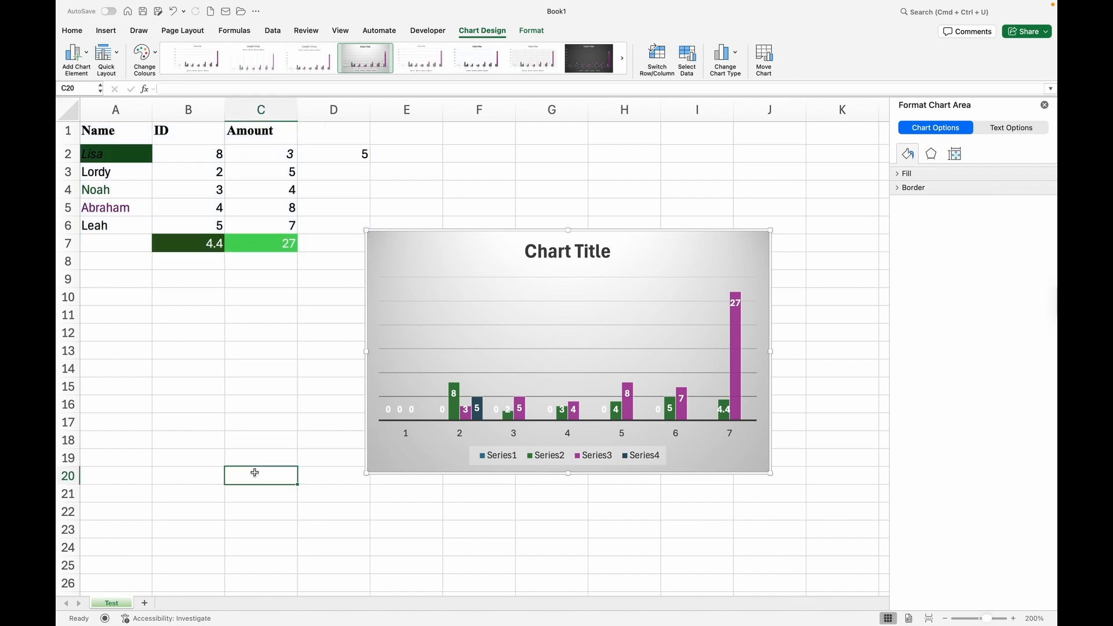
click(224, 327)
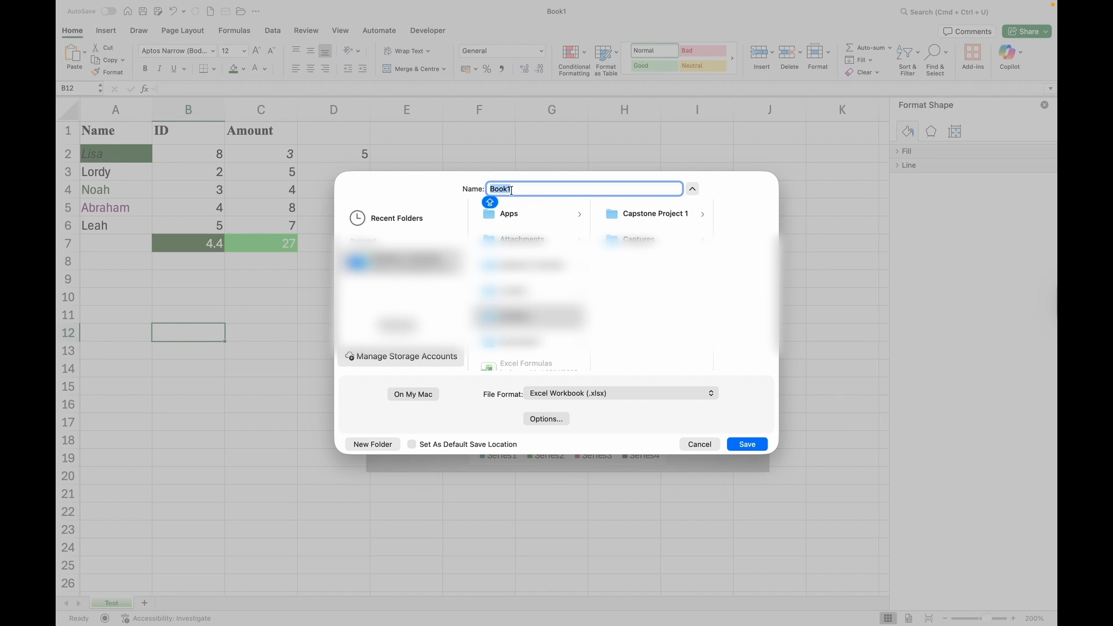
Save the workbook as 'Test Document' in Excel Workbook (.xlsx) format.
text(Test Document)
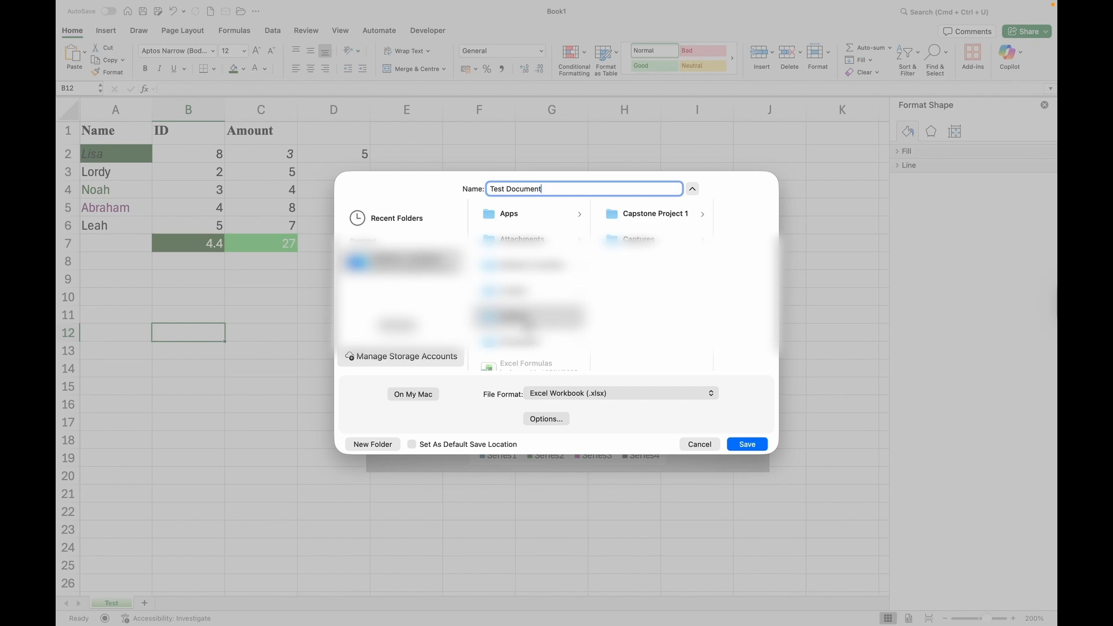
click(753, 447)
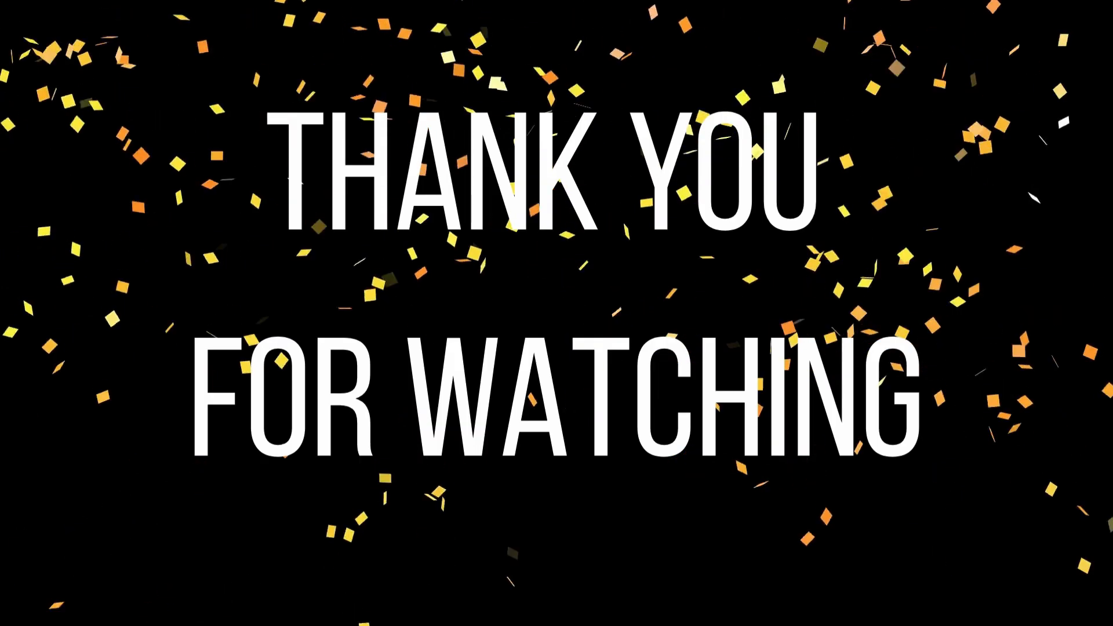